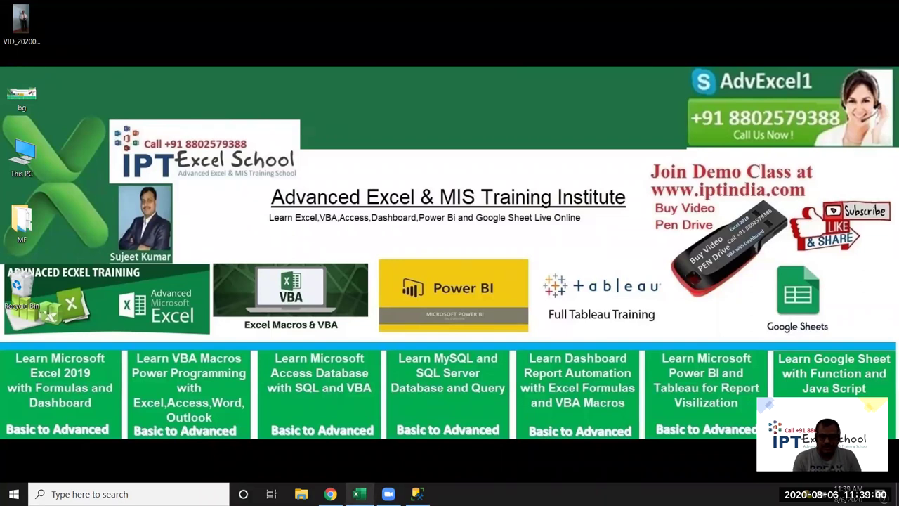
# Step: Switch to the open student contact workbook in Excel
pyautogui.hotkey('alt', 'Tab')
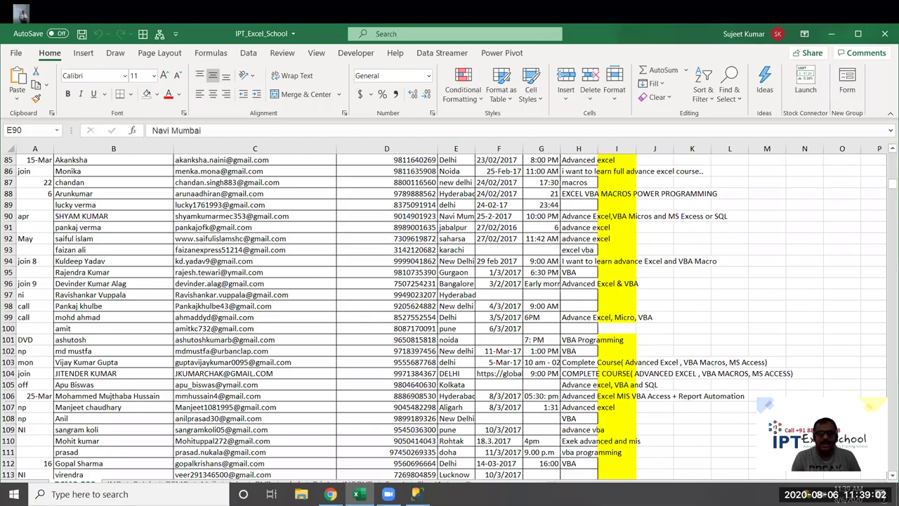
pyautogui.click(234, 328)
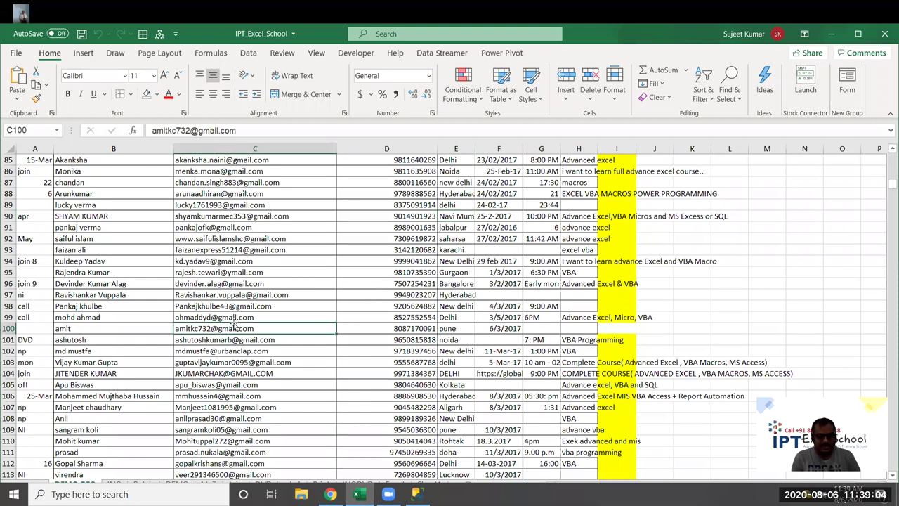
pyautogui.click(232, 323)
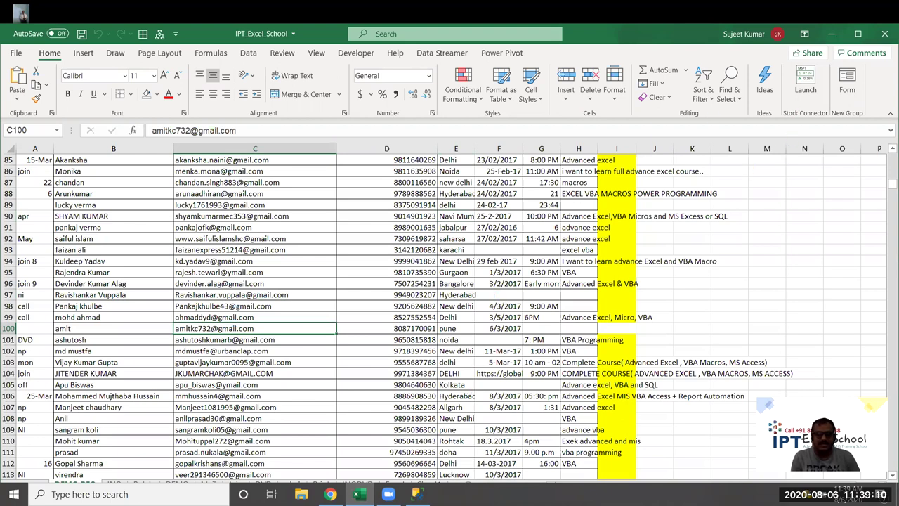
# Step: Minimise the workbook and refresh the desktop
pyautogui.click(357, 494)
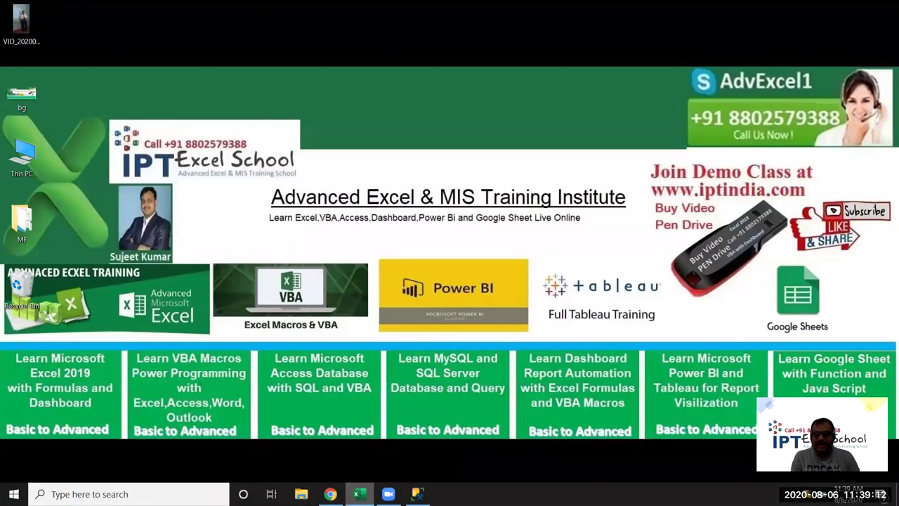
pyautogui.click(357, 494)
pyautogui.click(357, 494)
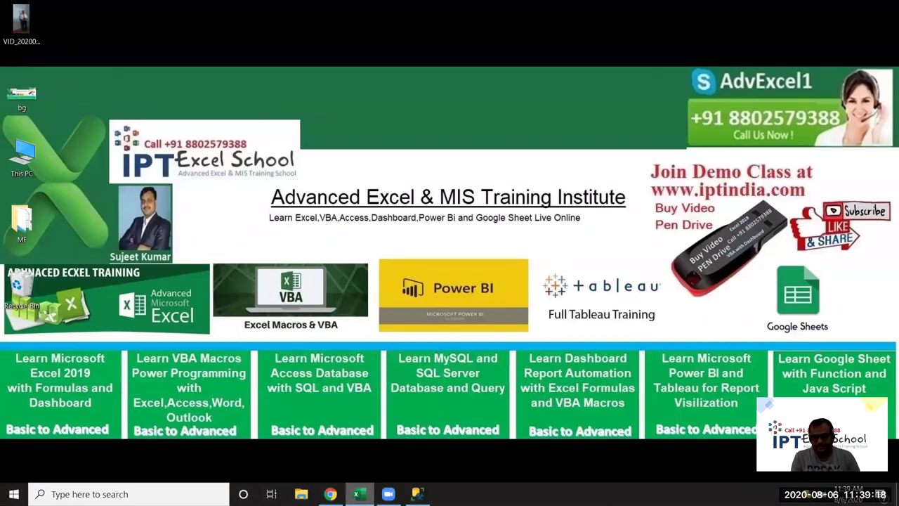
pyautogui.rightClick(375, 166)
pyautogui.click(415, 192)
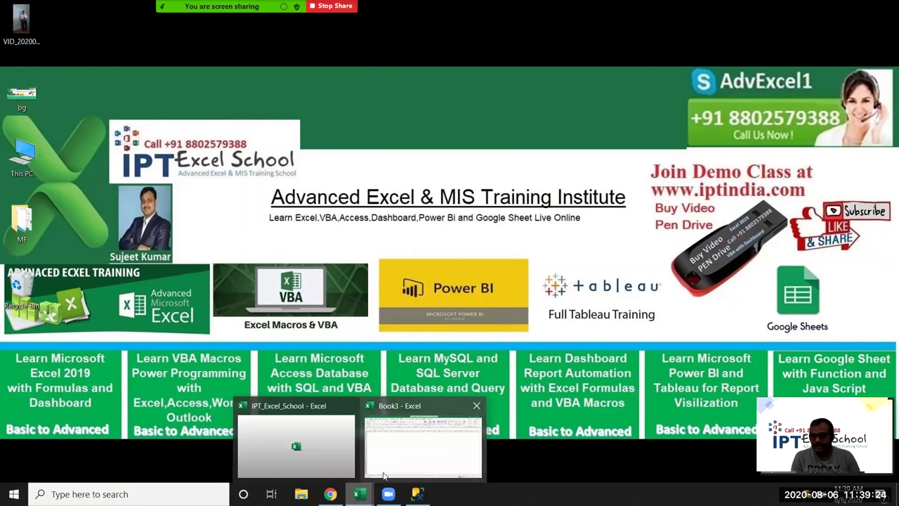
pyautogui.moveTo(423, 439)
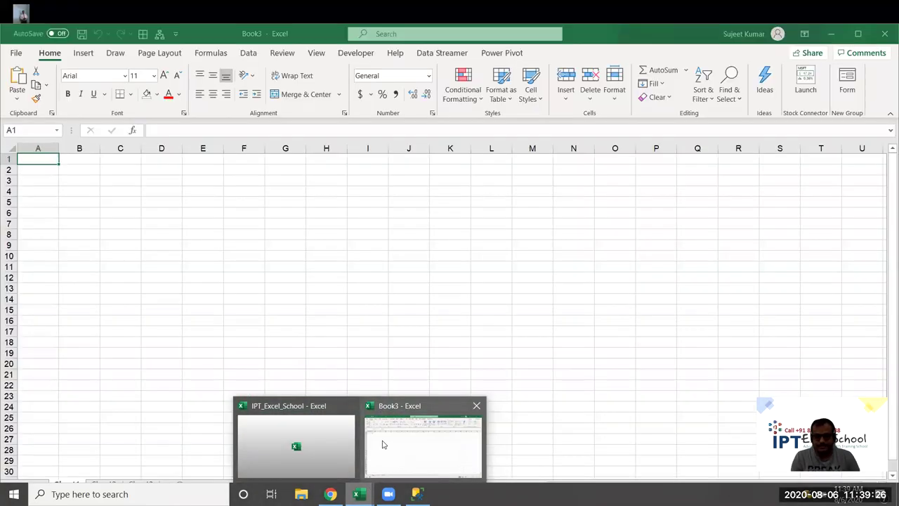
# Step: Bring up the blank Book3 workbook and maximise its window
pyautogui.click(383, 444)
pyautogui.click(172, 181)
pyautogui.click(254, 180)
pyautogui.click(127, 172)
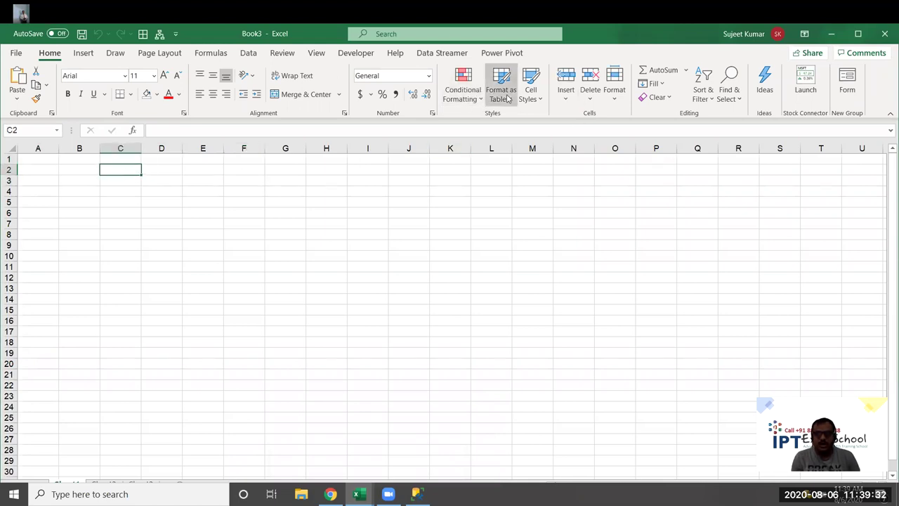
pyautogui.click(116, 193)
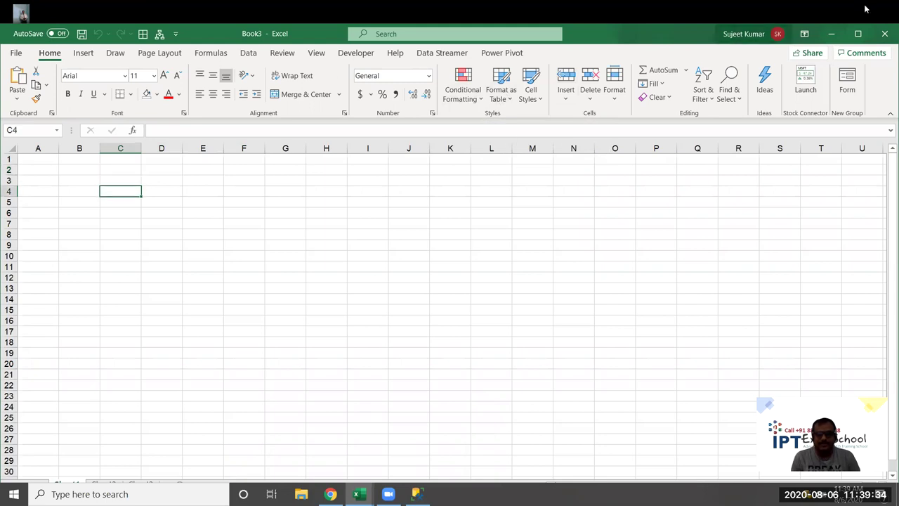
pyautogui.click(858, 33)
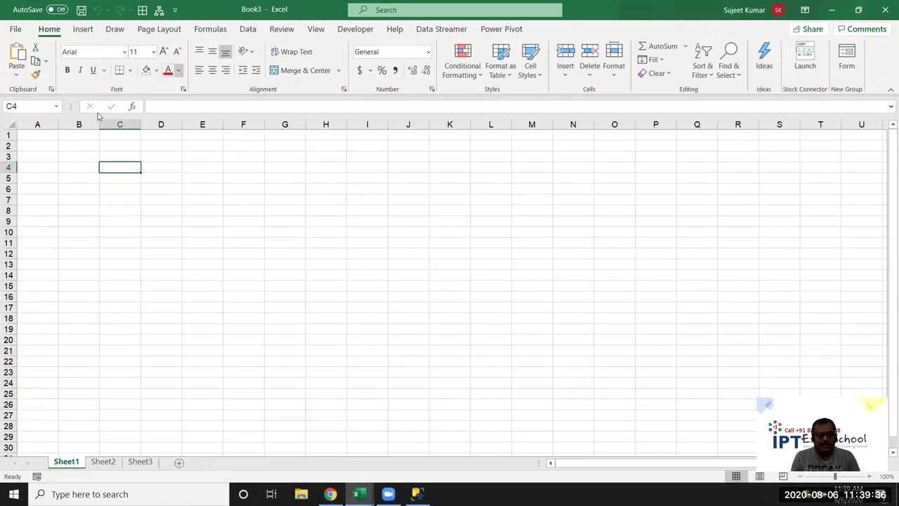
# Step: Enter Name in A1 and JAN in B1, then autofill months through AUG in I1
pyautogui.click(49, 139)
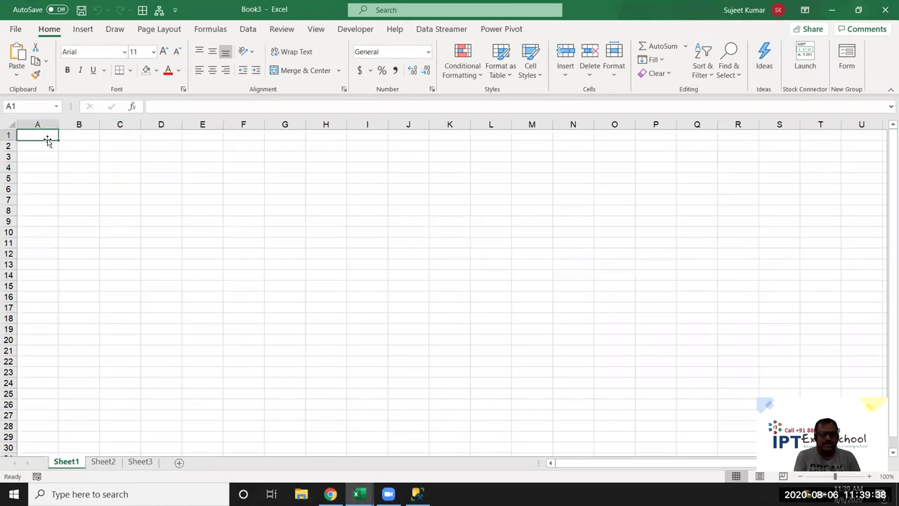
pyautogui.write('Name')
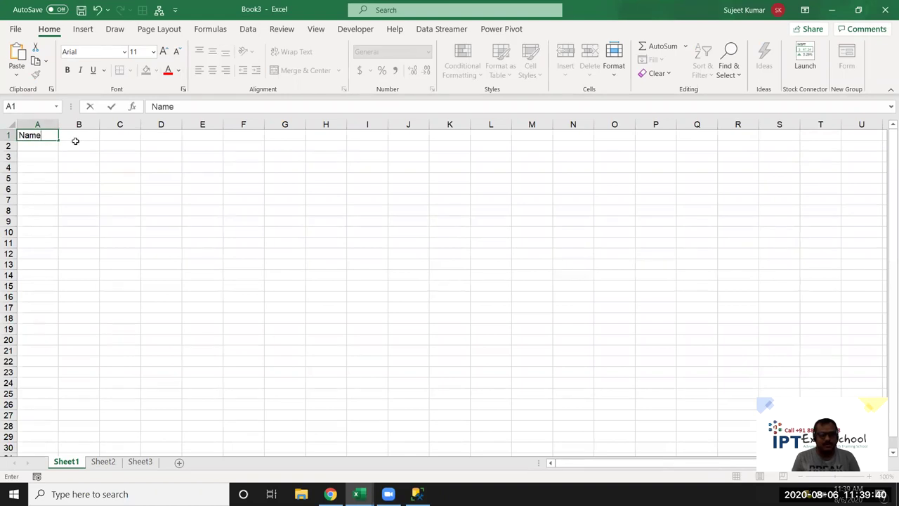
pyautogui.click(75, 142)
pyautogui.click(79, 131)
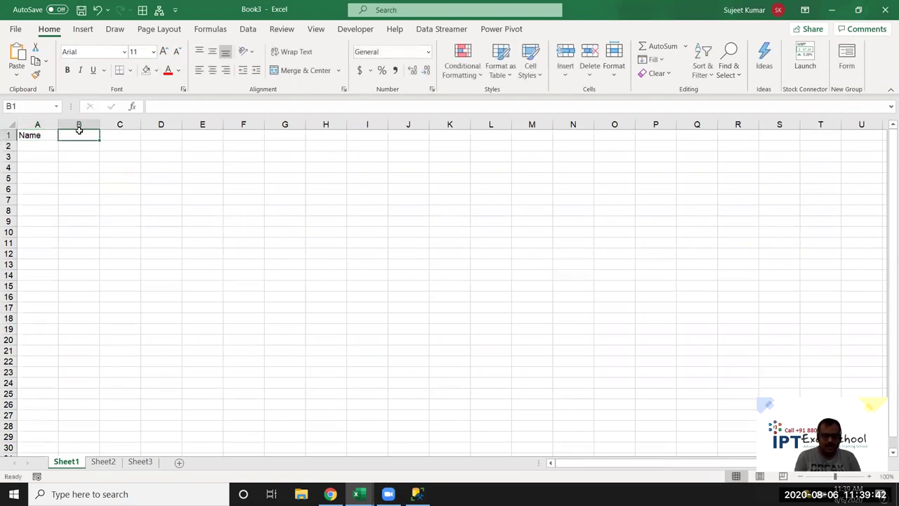
pyautogui.write('JAN')
pyautogui.press('Return')
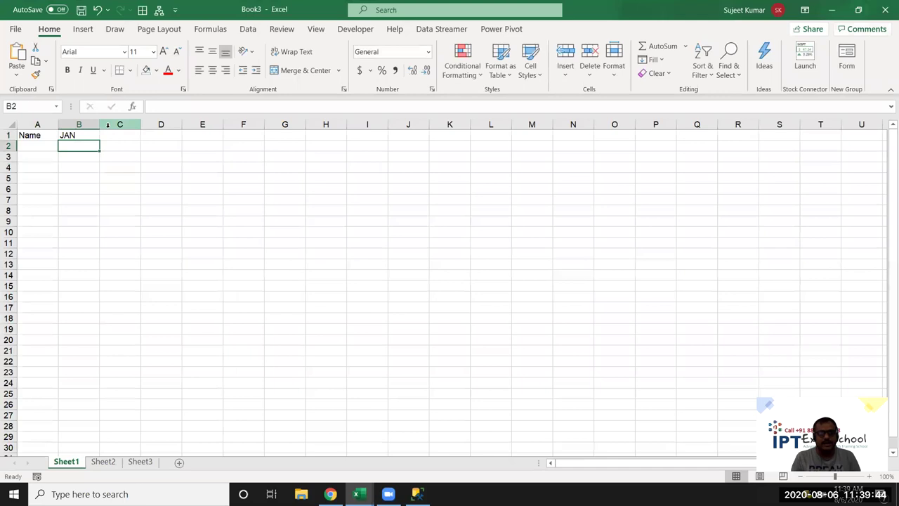
pyautogui.click(88, 134)
pyautogui.moveTo(102, 141); pyautogui.dragTo(384, 153)
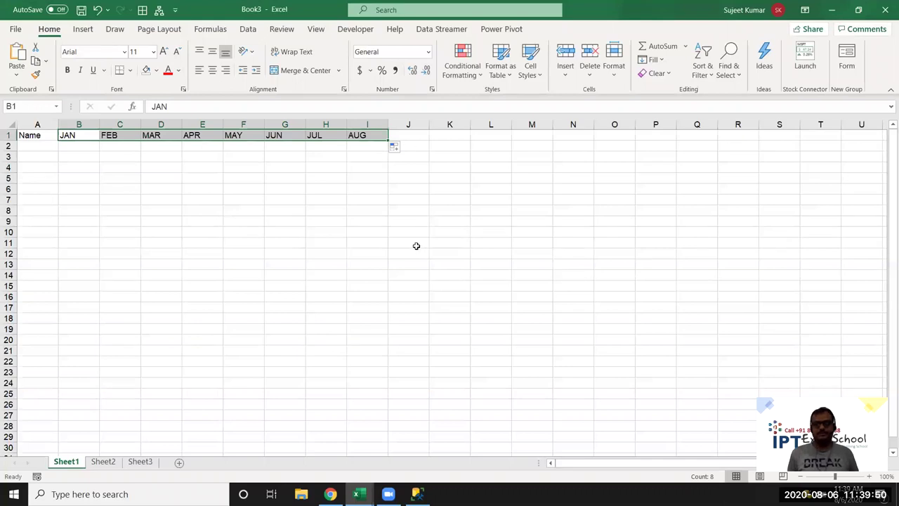
# Step: Enter Puja in A2 and autofill the repeating name list far down column A
pyautogui.click(45, 145)
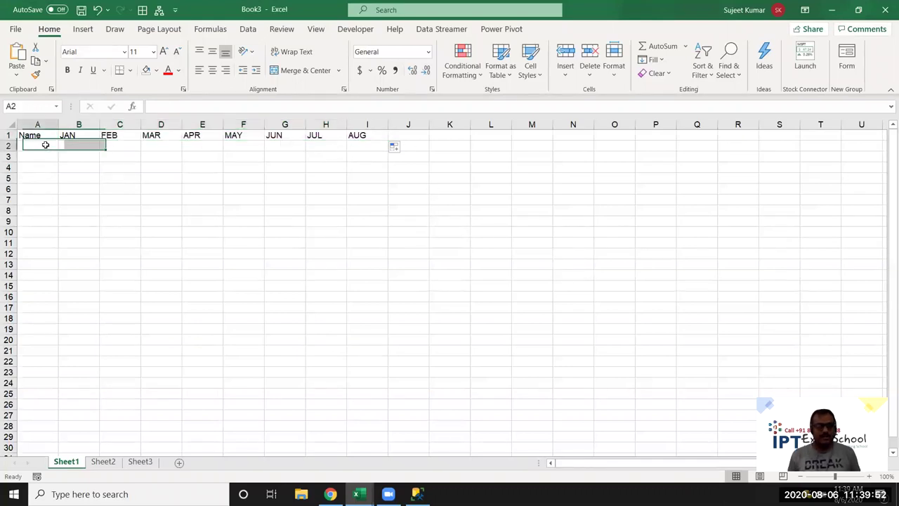
pyautogui.write('Puja')
pyautogui.press('Return')
pyautogui.press('Return')
pyautogui.click(40, 147)
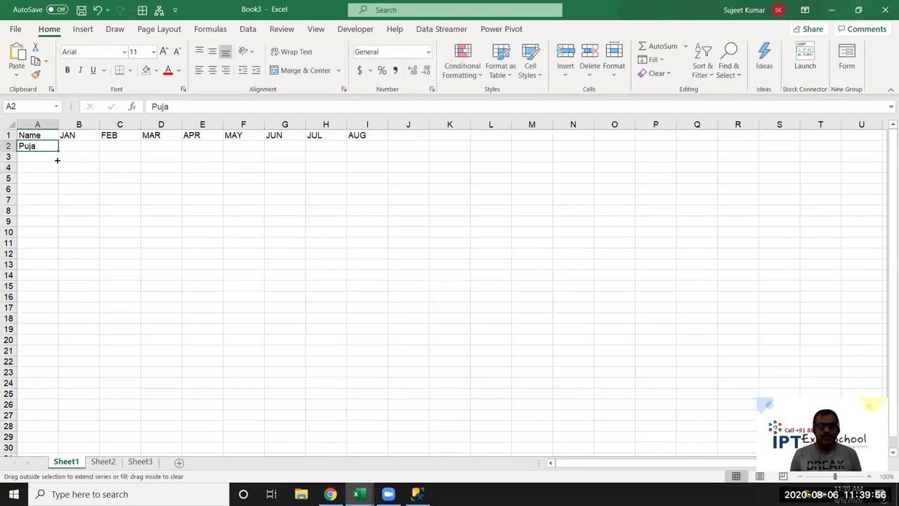
pyautogui.moveTo(57, 160); pyautogui.dragTo(59, 421)
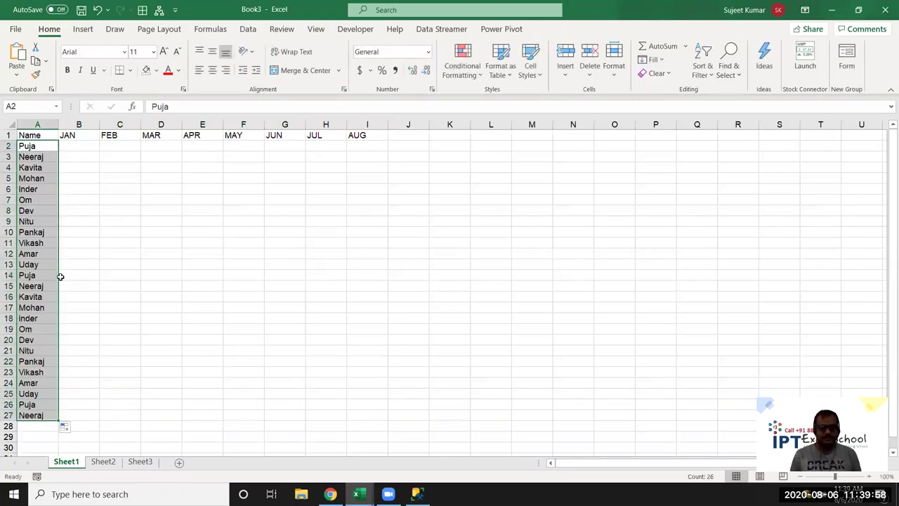
pyautogui.scroll(-3, 60, 277)
pyautogui.moveTo(59, 323); pyautogui.dragTo(62, 448)
pyautogui.hotkey('ctrl', 'Home')
pyautogui.press('Right')
pyautogui.press('Down')
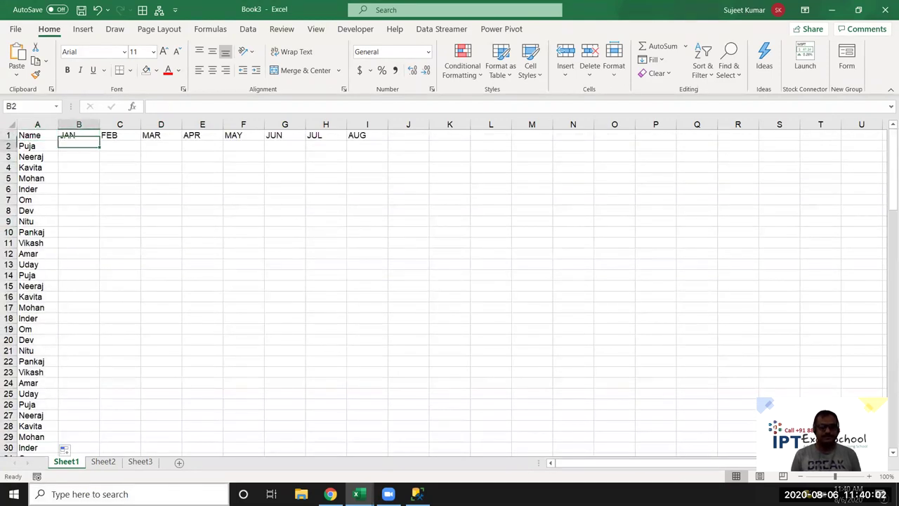
# Step: Fill B2:I2 and every name row below with =RANDBETWEEN(10,90)
pyautogui.write('=ra')
pyautogui.press('Down')
pyautogui.press('Down')
pyautogui.press('Tab')
pyautogui.write('10')
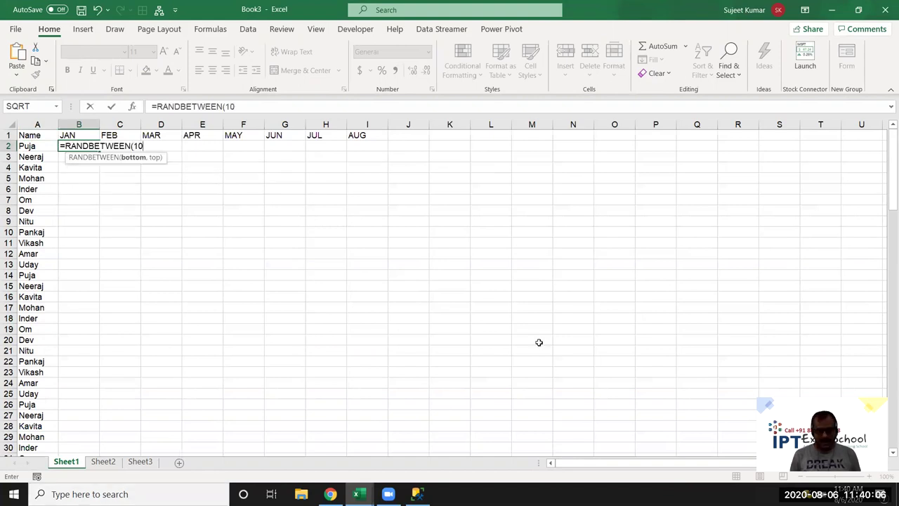
pyautogui.write(',90)')
pyautogui.press('Return')
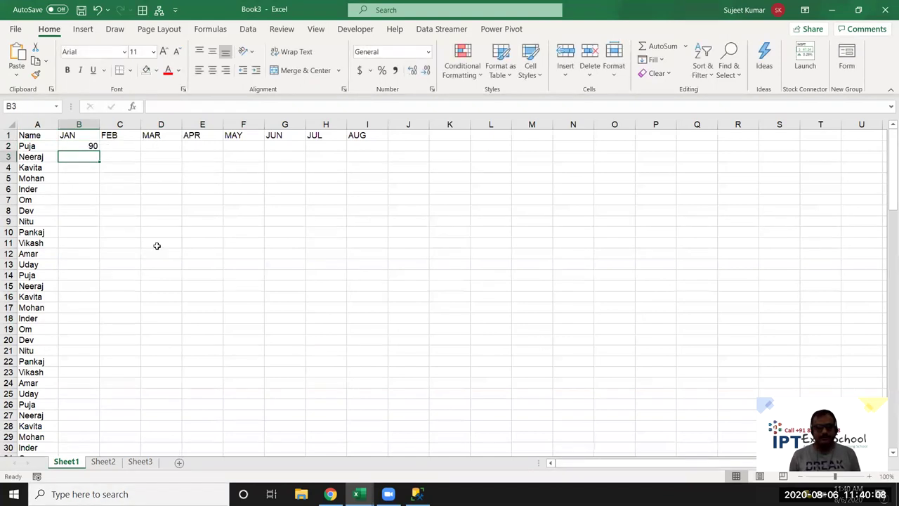
pyautogui.moveTo(84, 146); pyautogui.dragTo(352, 142)
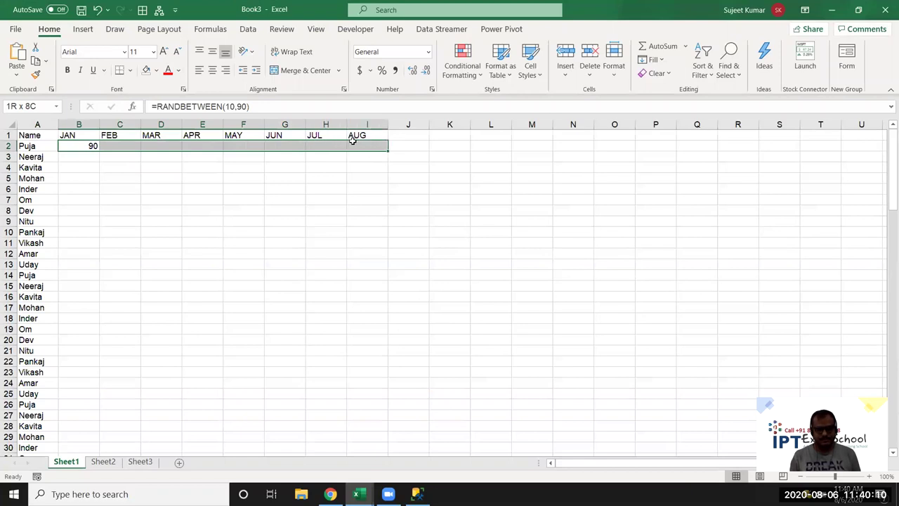
pyautogui.hotkey('ctrl', 'r')
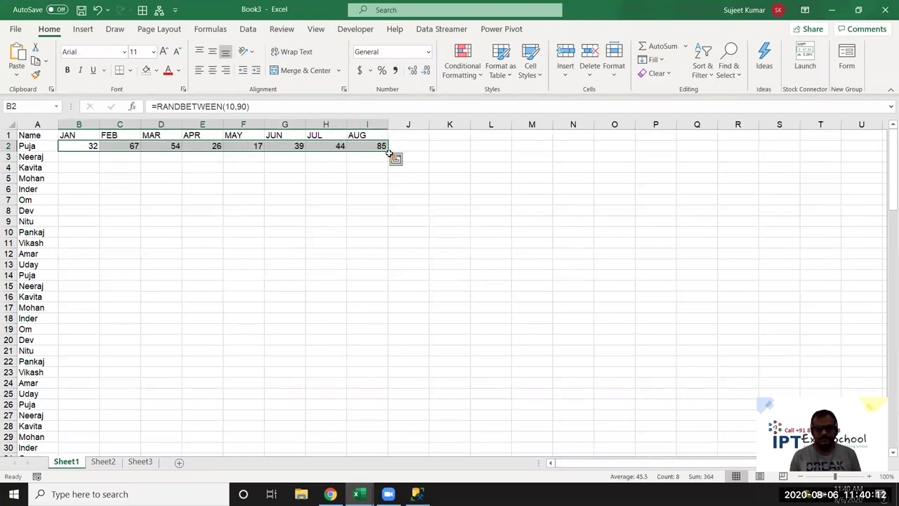
pyautogui.hotkey('ctrl', 'shift', 'Down')
pyautogui.hotkey('ctrl', 'd')
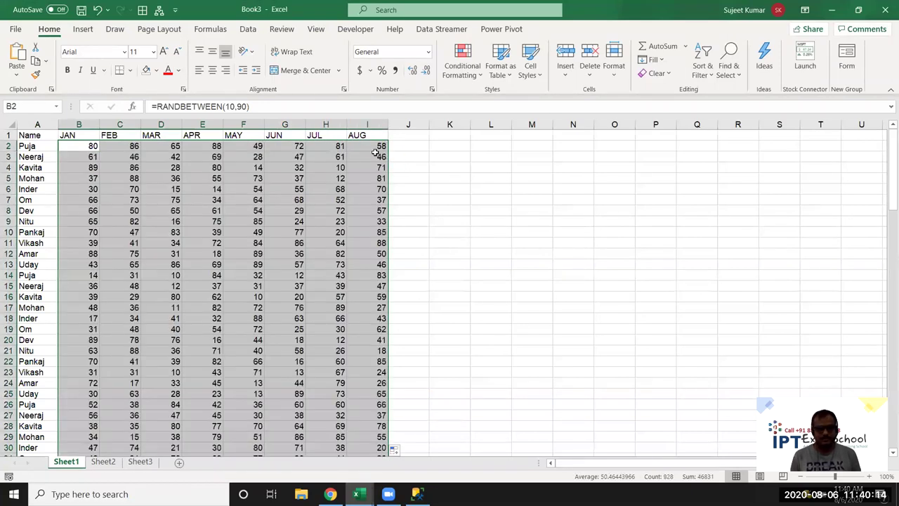
# Step: Select the whole table from A1 and copy it
pyautogui.click(133, 191)
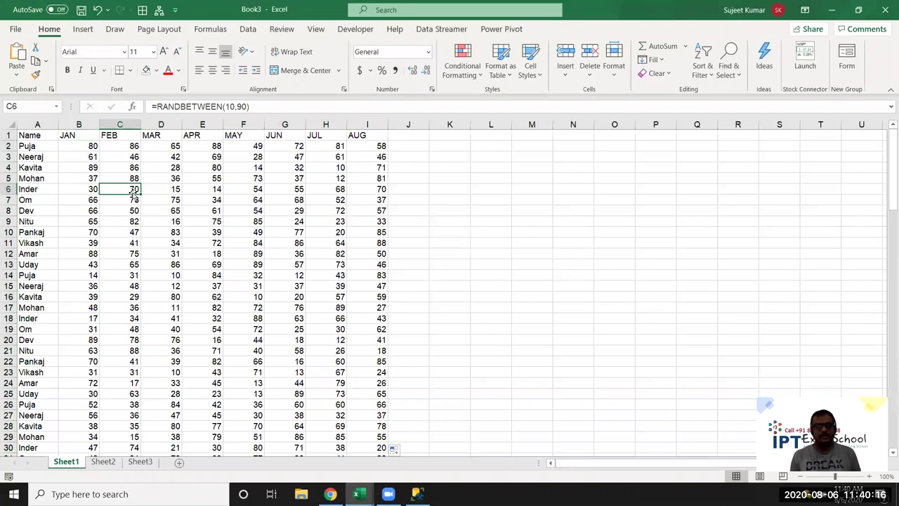
pyautogui.click(38, 135)
pyautogui.hotkey('ctrl', 'a')
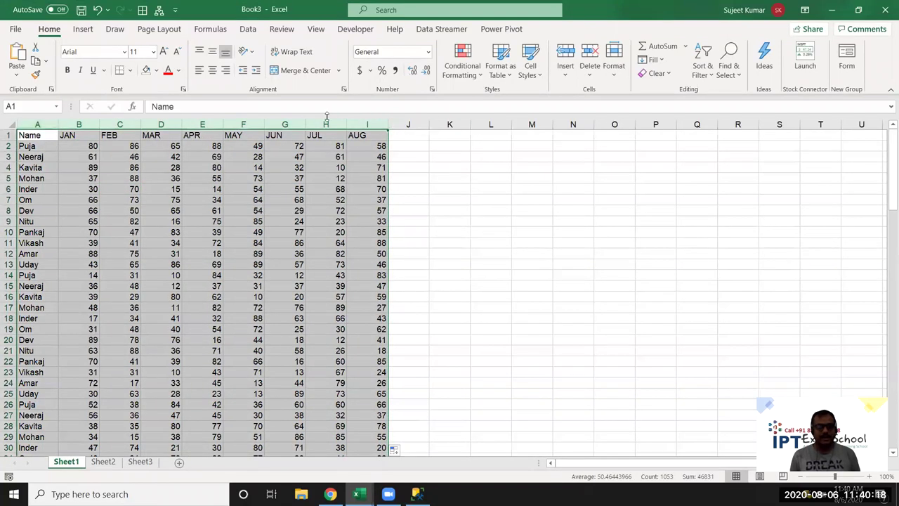
pyautogui.hotkey('ctrl', 'c')
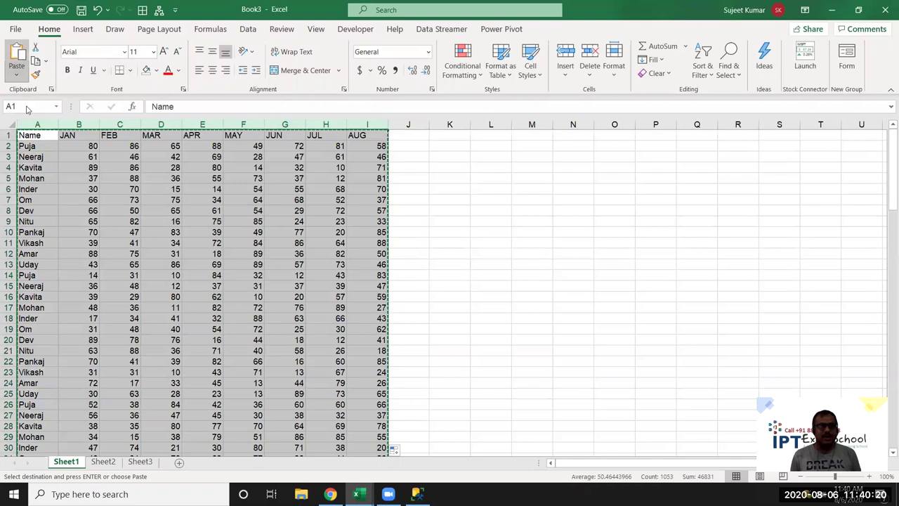
# Step: Paste the copied table back over itself as plain values
pyautogui.click(17, 70)
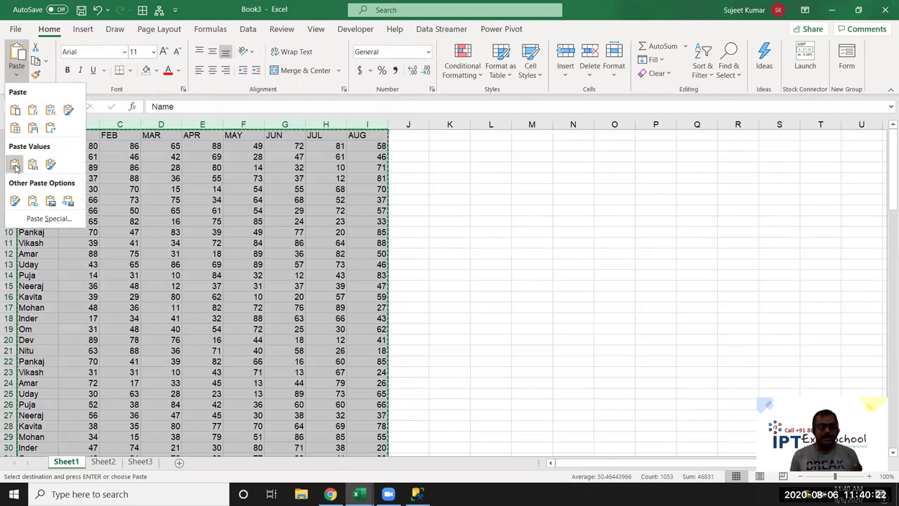
pyautogui.click(15, 166)
pyautogui.click(120, 178)
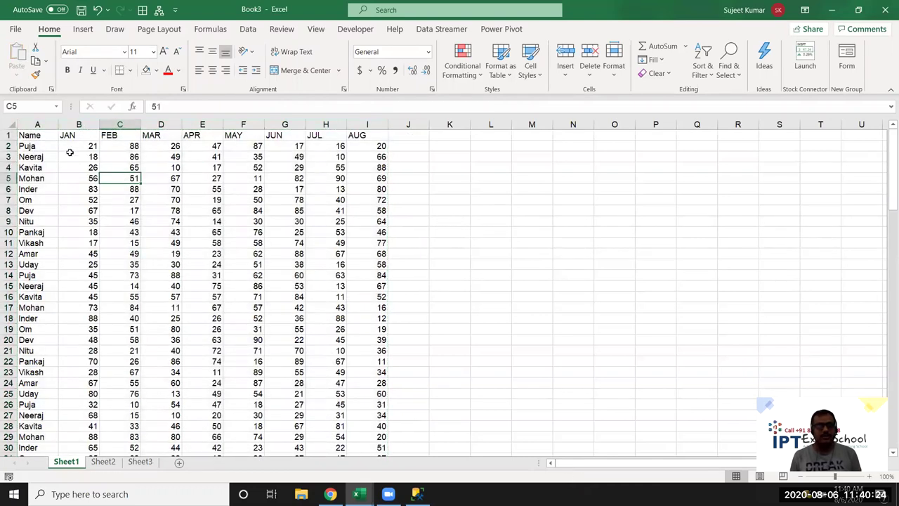
# Step: Select the full data block A1:I117 starting from A1
pyautogui.click(42, 135)
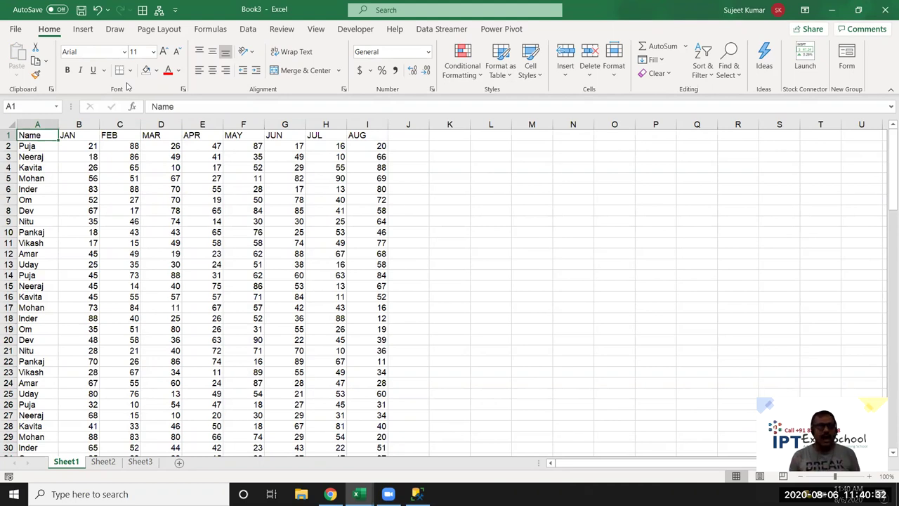
pyautogui.hotkey('ctrl', 'shift', 'Right')
pyautogui.hotkey('ctrl', 'shift', 'Down')
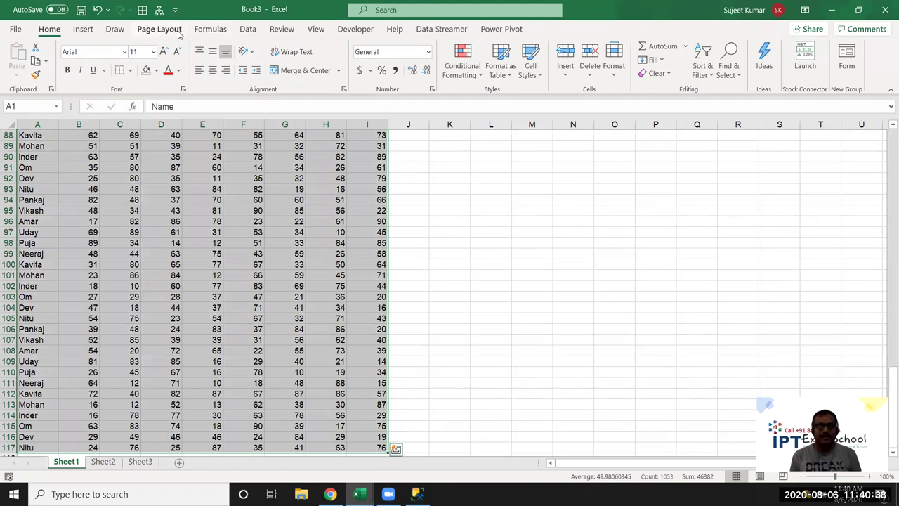
# Step: Format A1:I117 as a table with headers using Orange Table Style Medium 10
pyautogui.click(501, 80)
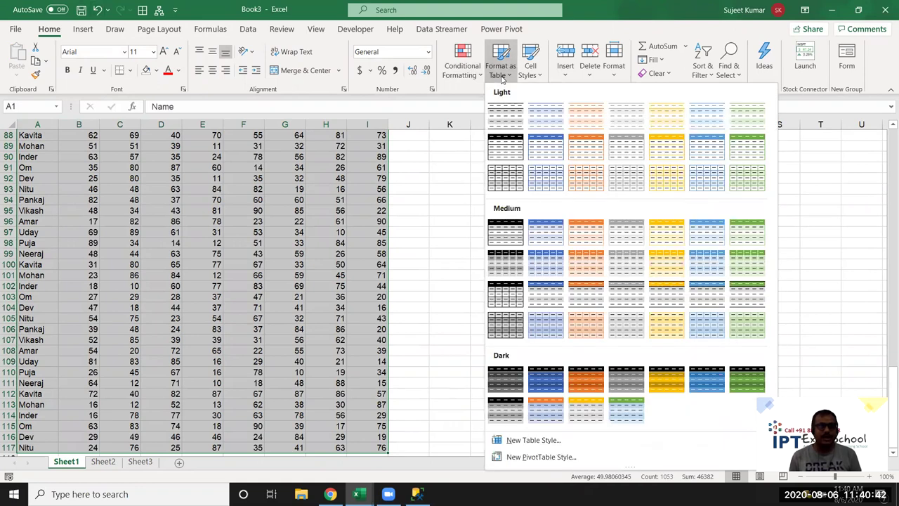
pyautogui.click(84, 31)
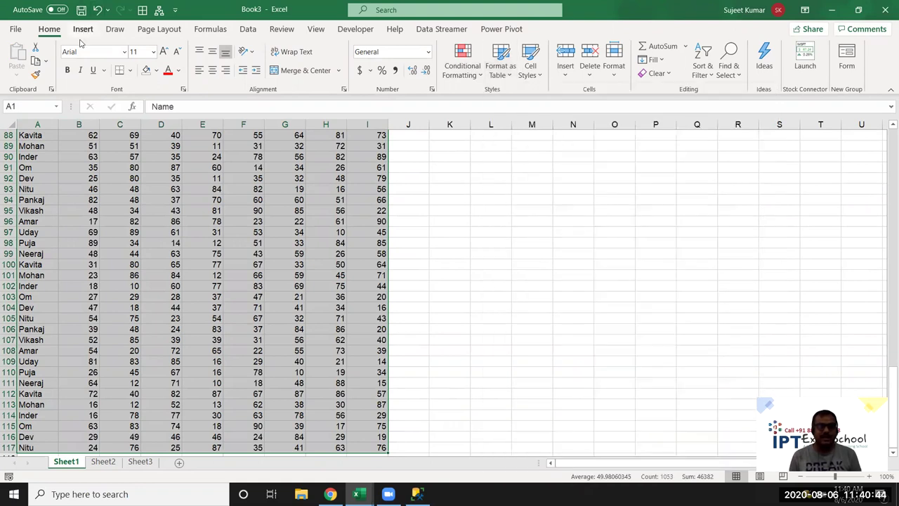
pyautogui.click(83, 32)
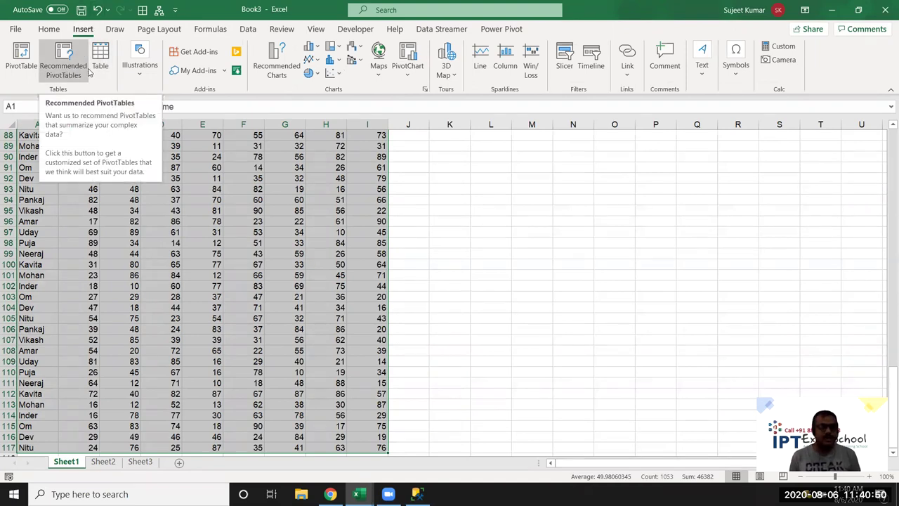
pyautogui.click(48, 28)
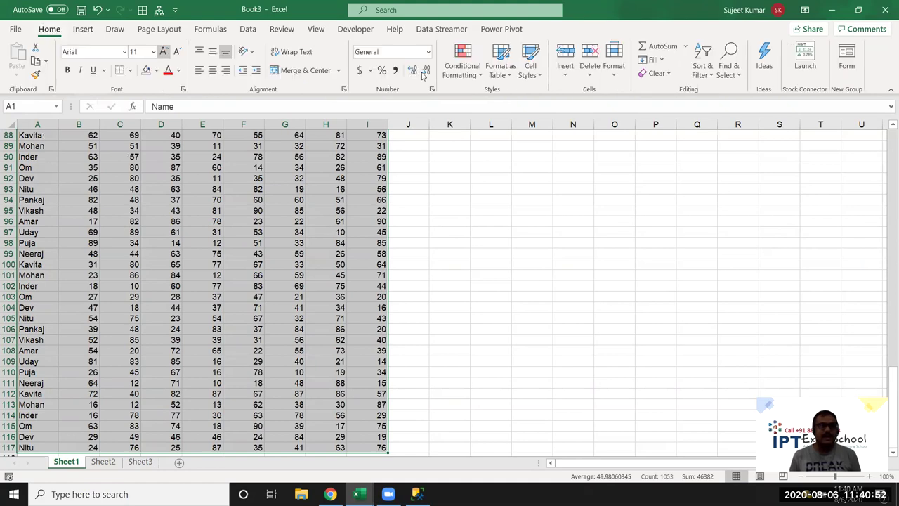
pyautogui.click(498, 75)
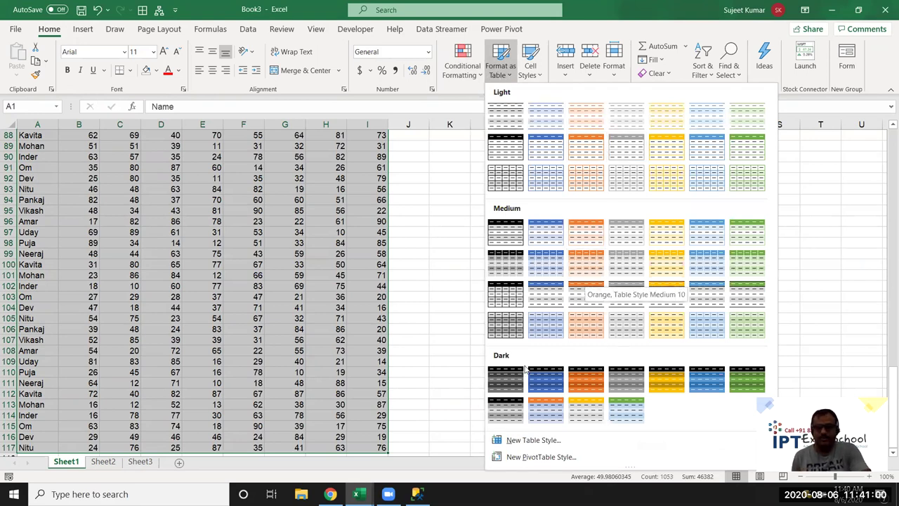
pyautogui.click(541, 382)
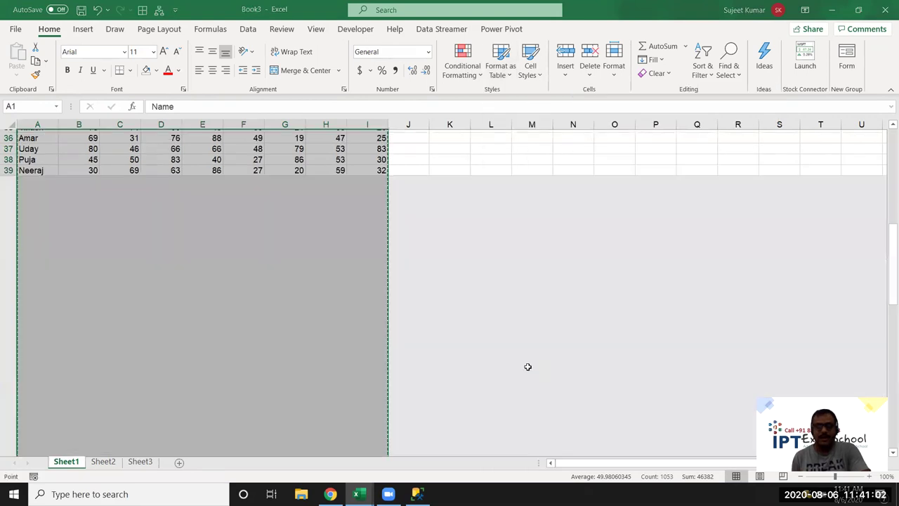
pyautogui.click(466, 229)
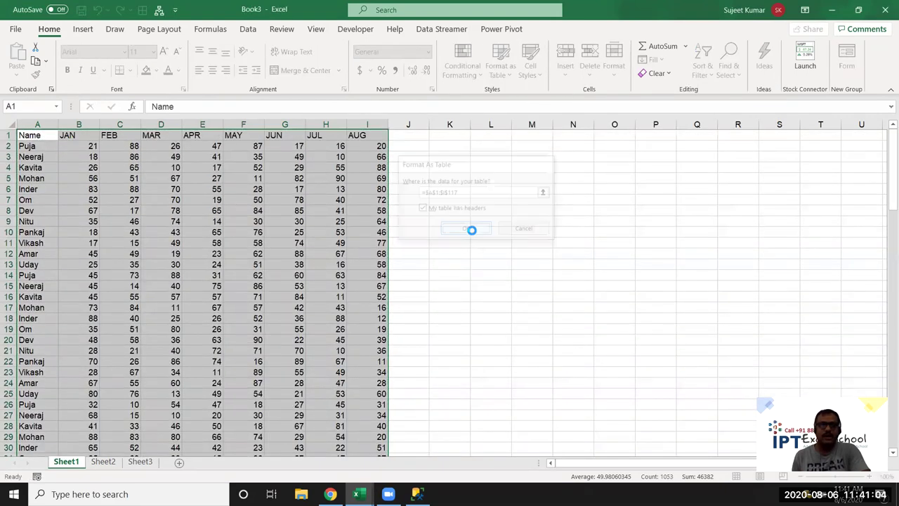
pyautogui.click(210, 245)
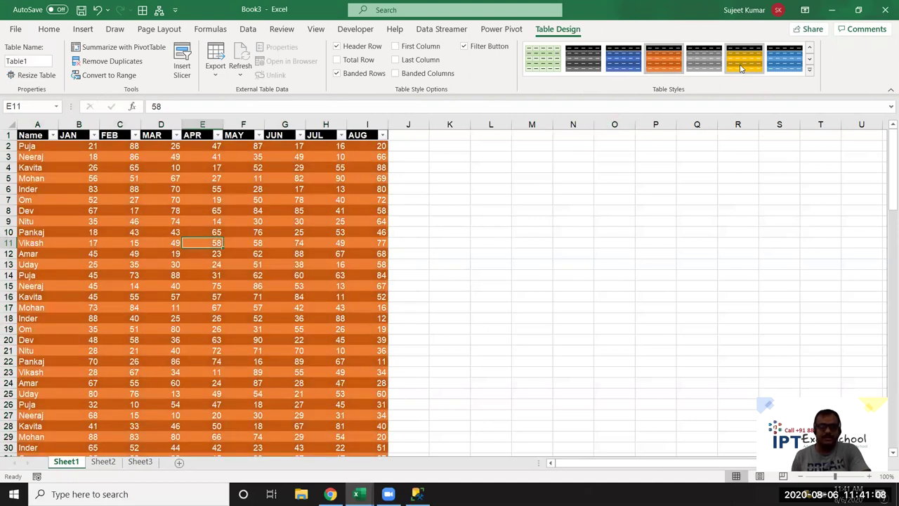
# Step: Apply the yellow banded table style, then return the data to a plain range
pyautogui.click(741, 68)
pyautogui.click(33, 147)
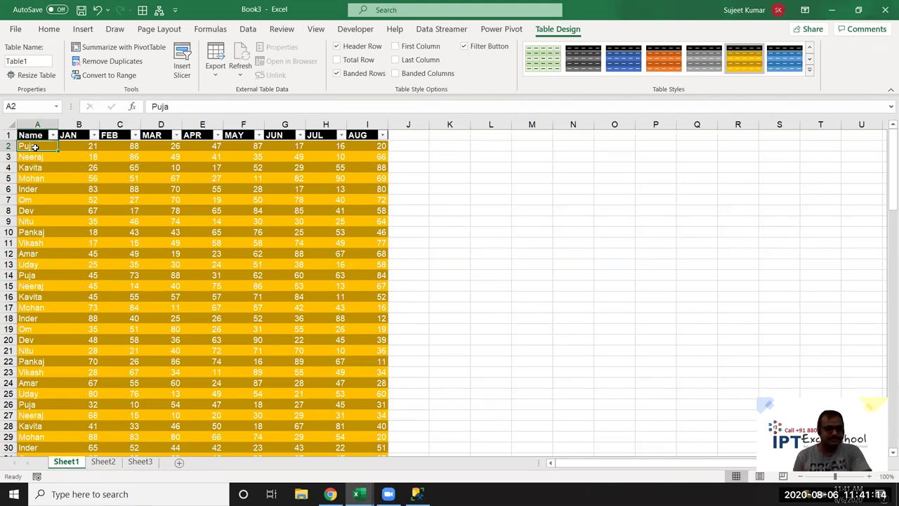
pyautogui.click(276, 241)
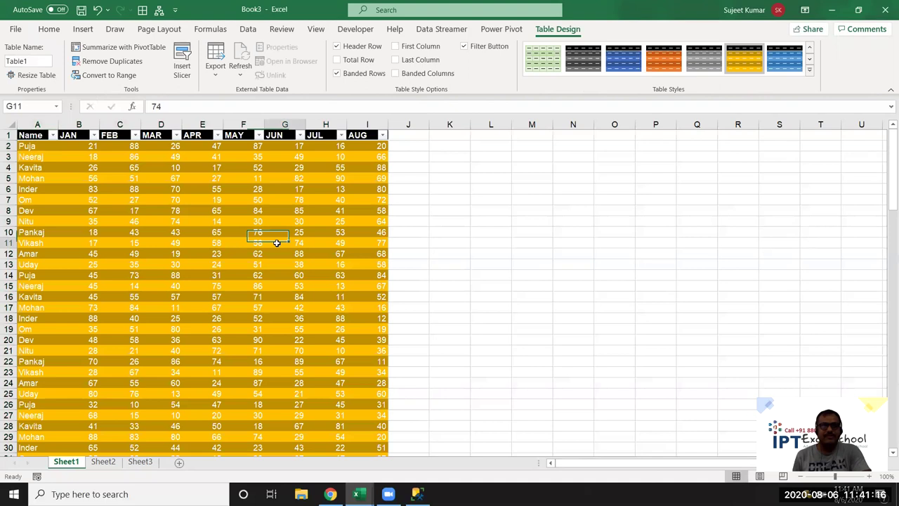
pyautogui.moveTo(48, 175); pyautogui.dragTo(260, 299)
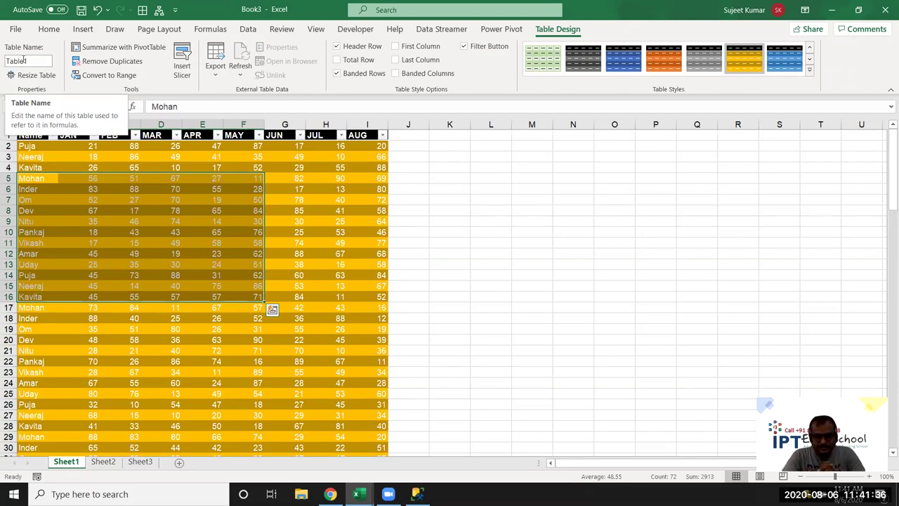
pyautogui.press('Return')
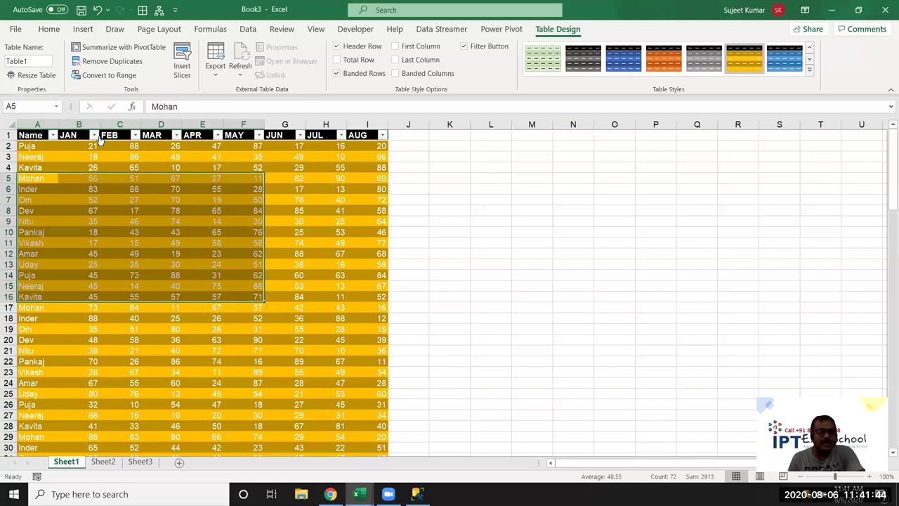
pyautogui.click(202, 242)
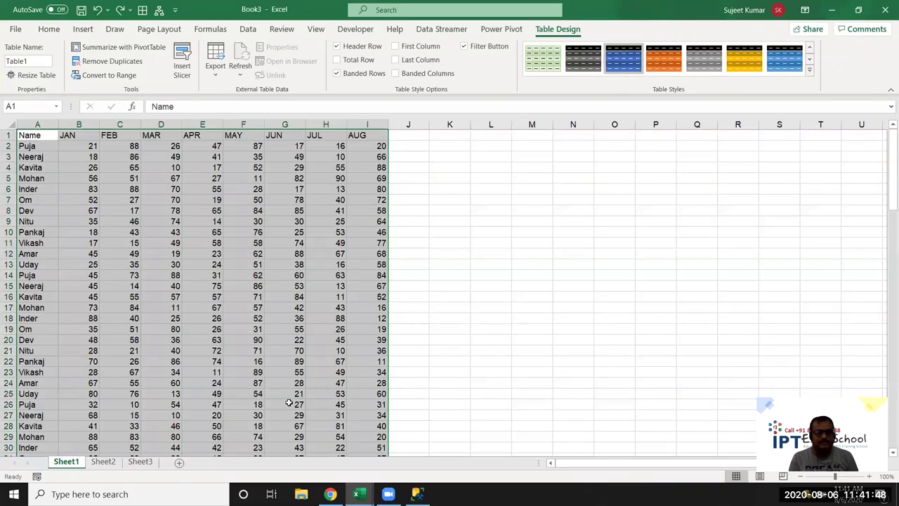
pyautogui.click(249, 340)
pyautogui.scroll(-1, 237, 316)
# Step: Select row 2 and freeze panes so the header row stays fixed
pyautogui.scroll(-3, 237, 315)
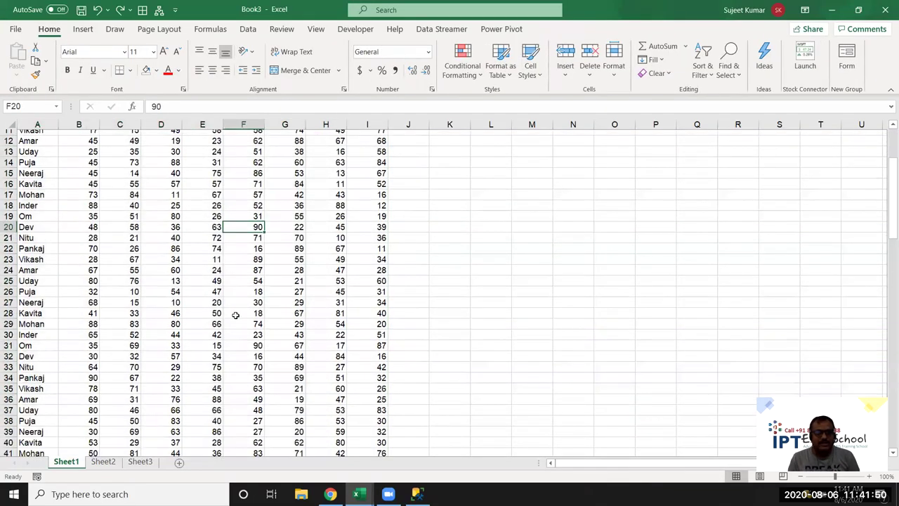
pyautogui.scroll(4, 236, 315)
pyautogui.scroll(-4, 236, 316)
pyautogui.scroll(-1, 235, 315)
pyautogui.scroll(4, 235, 316)
pyautogui.scroll(1, 236, 316)
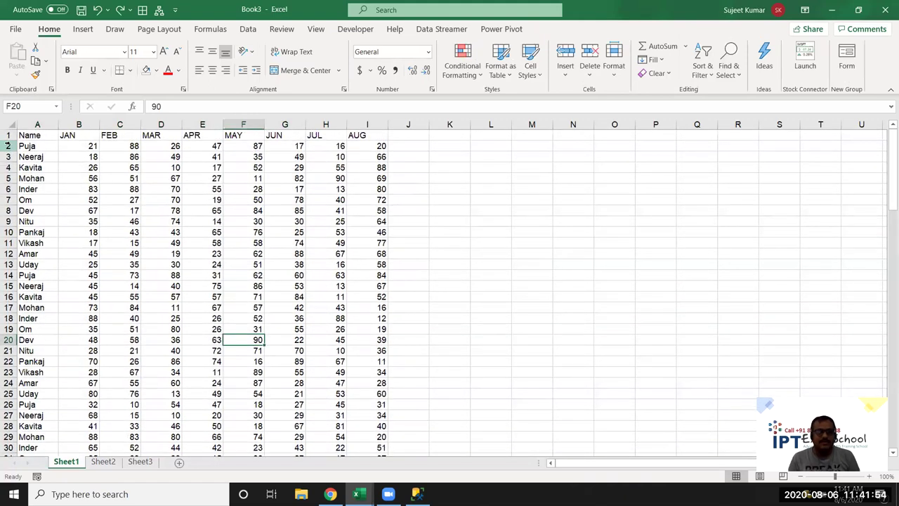
pyautogui.click(7, 146)
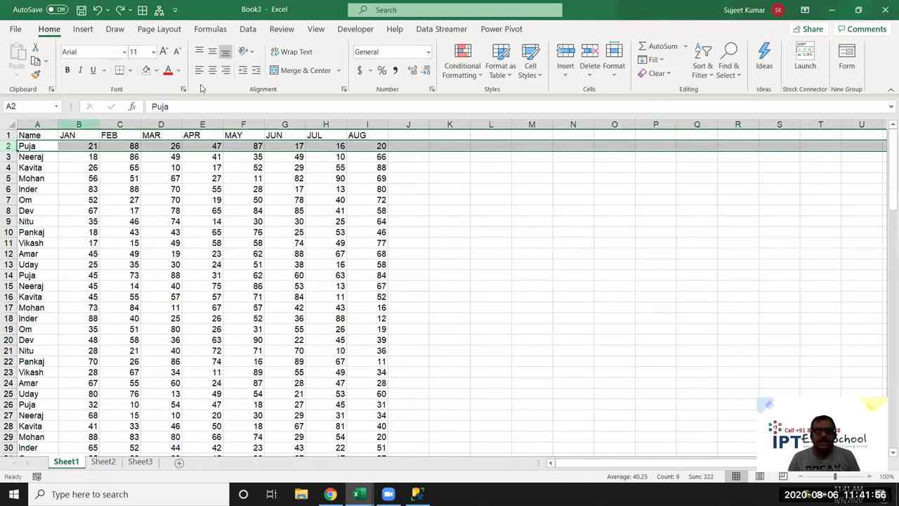
pyautogui.click(320, 31)
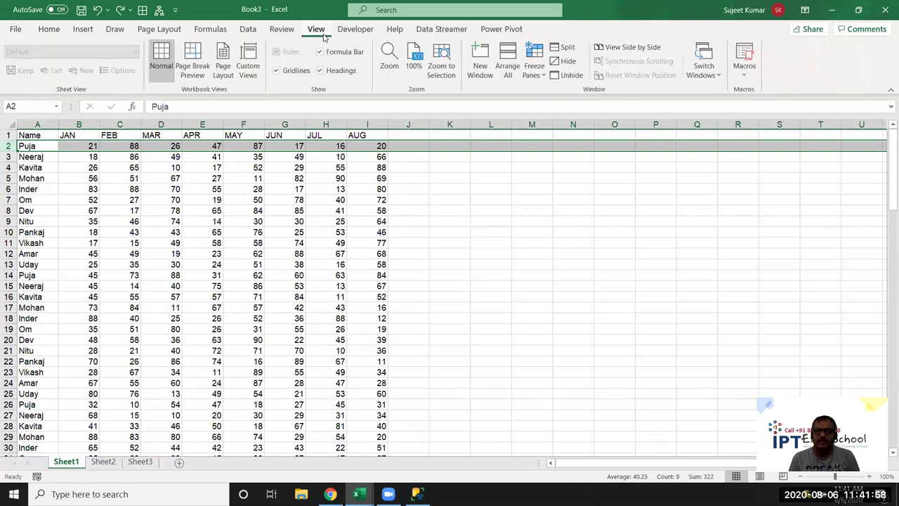
pyautogui.click(532, 70)
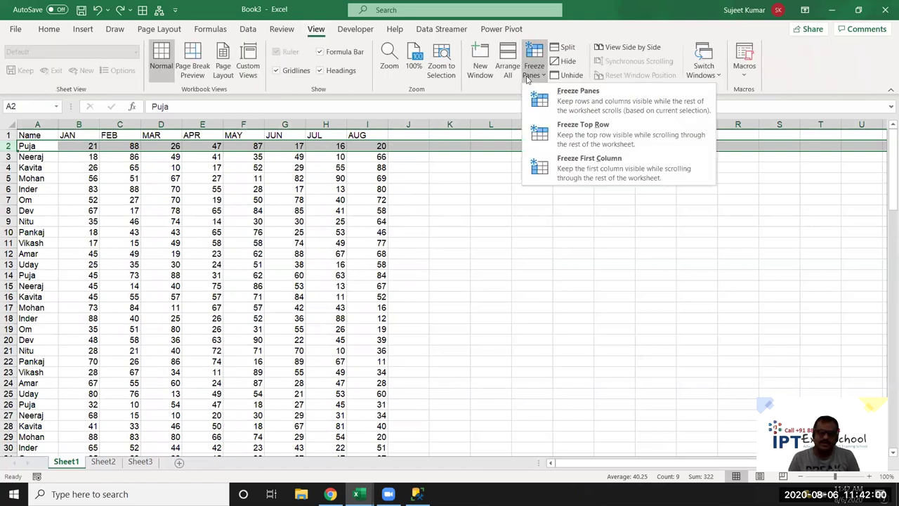
pyautogui.click(551, 99)
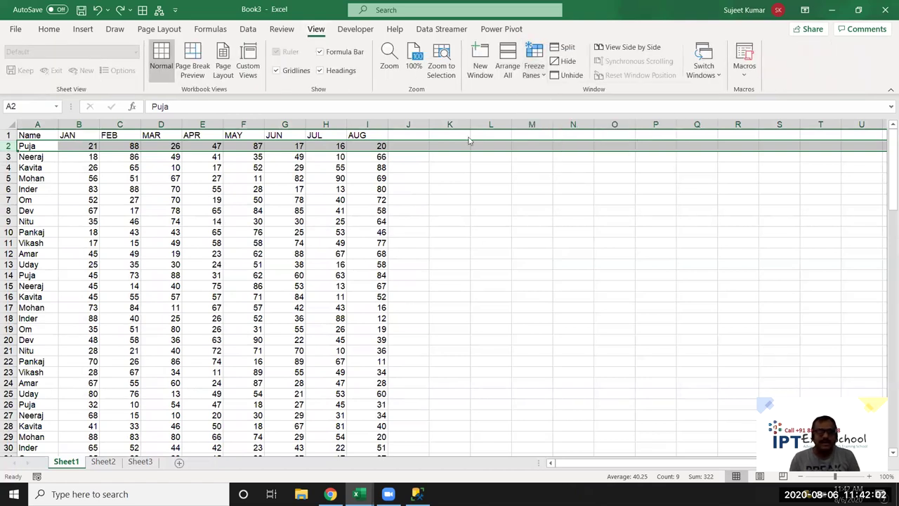
# Step: Scroll through the data to confirm the Name and JAN–AUG headers stay visible
pyautogui.click(237, 241)
pyautogui.scroll(-2, 224, 232)
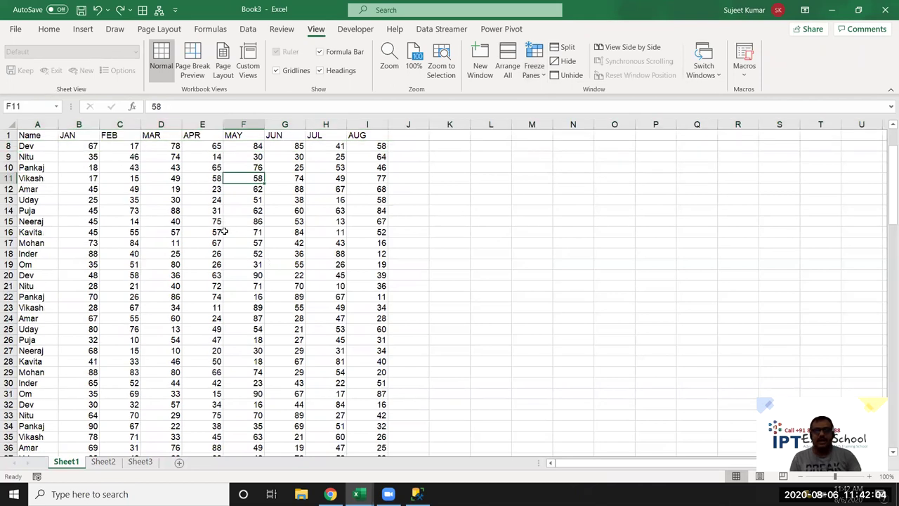
pyautogui.scroll(-1, 224, 232)
pyautogui.scroll(-5, 224, 232)
pyautogui.scroll(4, 223, 230)
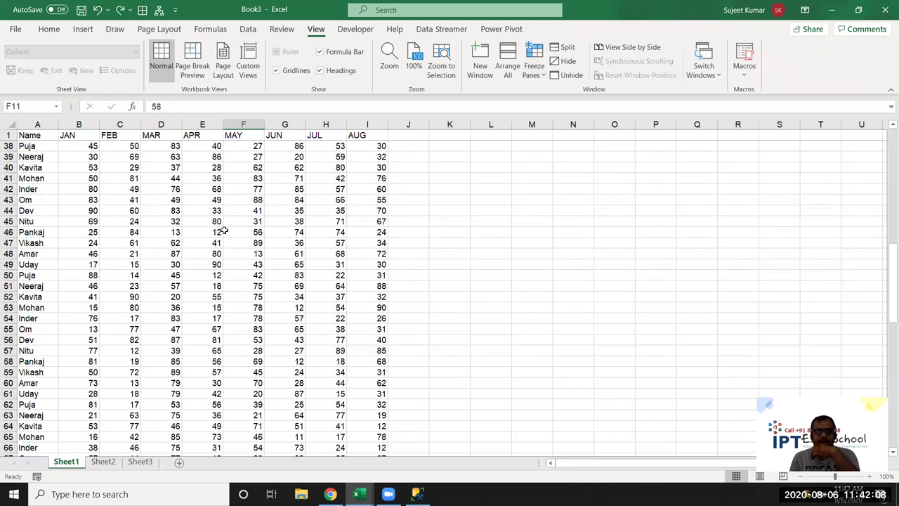
pyautogui.scroll(4, 223, 230)
pyautogui.scroll(4, 223, 231)
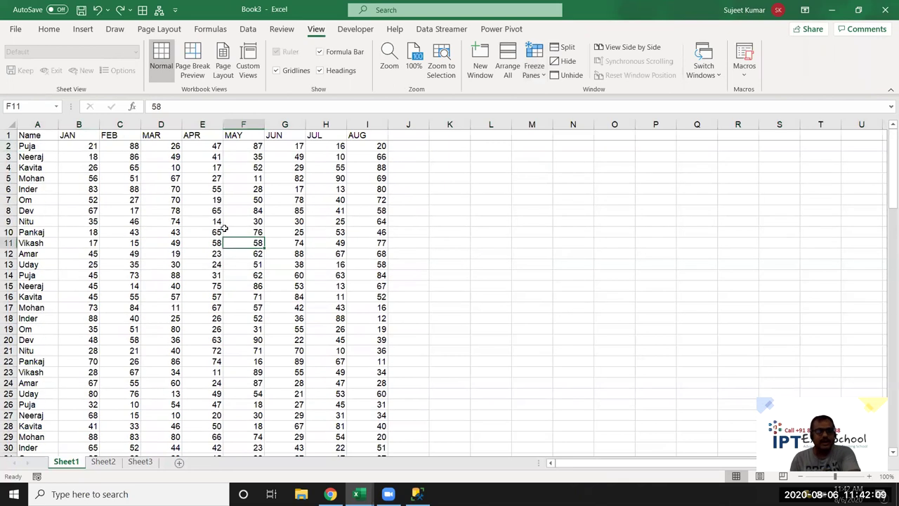
pyautogui.click(10, 146)
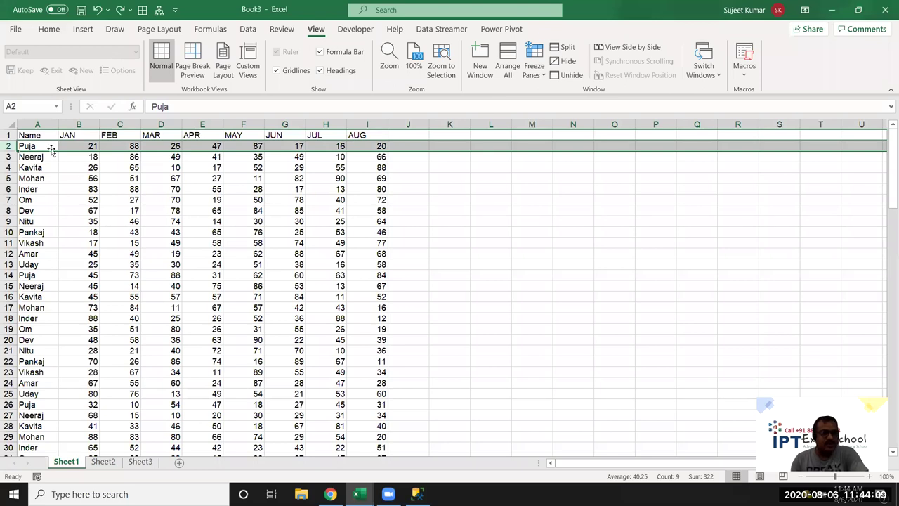
# Step: Select header row A1:I1 and extend the selection down to row 117
pyautogui.moveTo(35, 135); pyautogui.dragTo(357, 140)
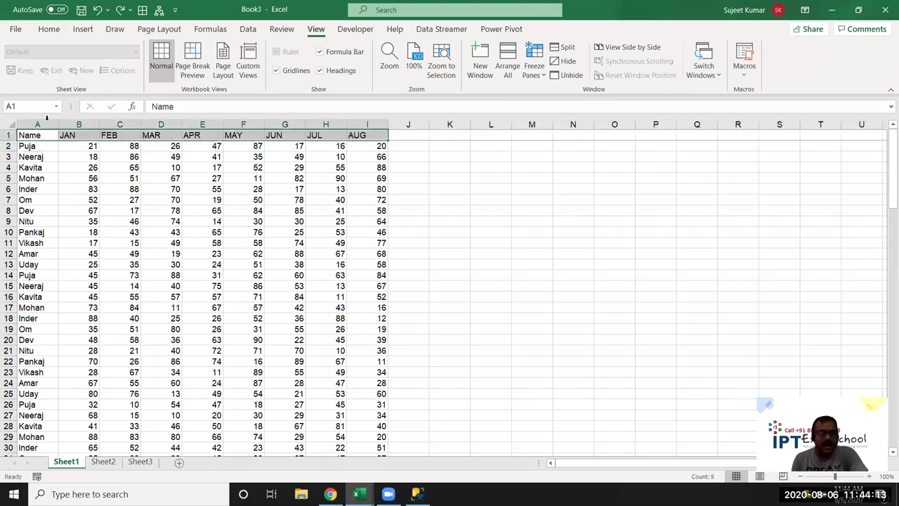
pyautogui.moveTo(47, 118); pyautogui.dragTo(367, 124)
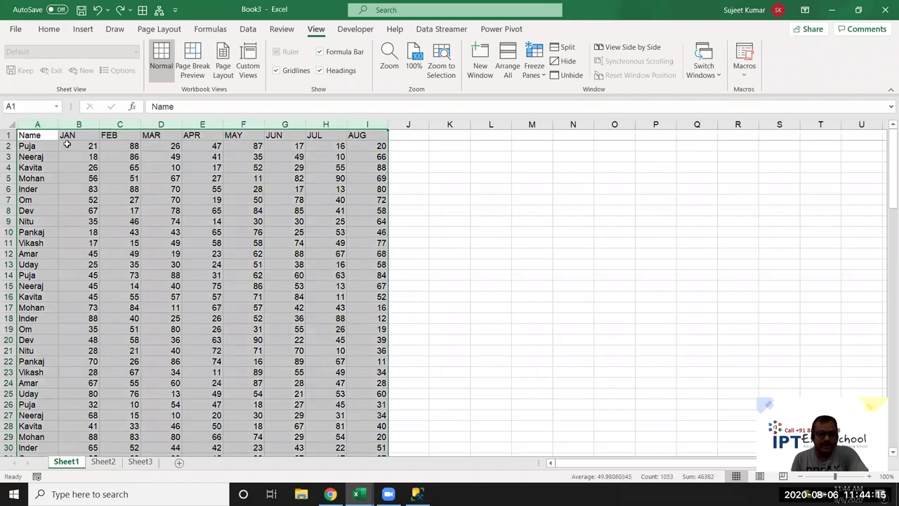
pyautogui.click(43, 124)
pyautogui.click(36, 141)
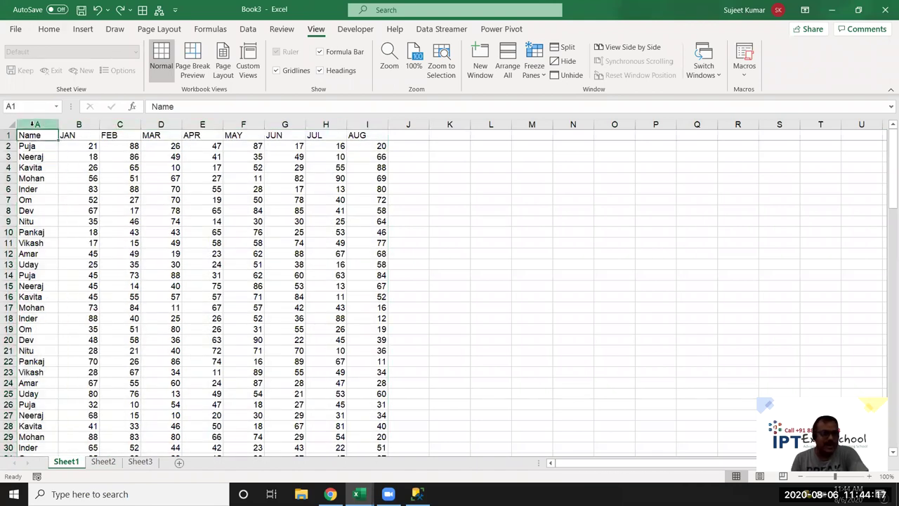
pyautogui.click(32, 125)
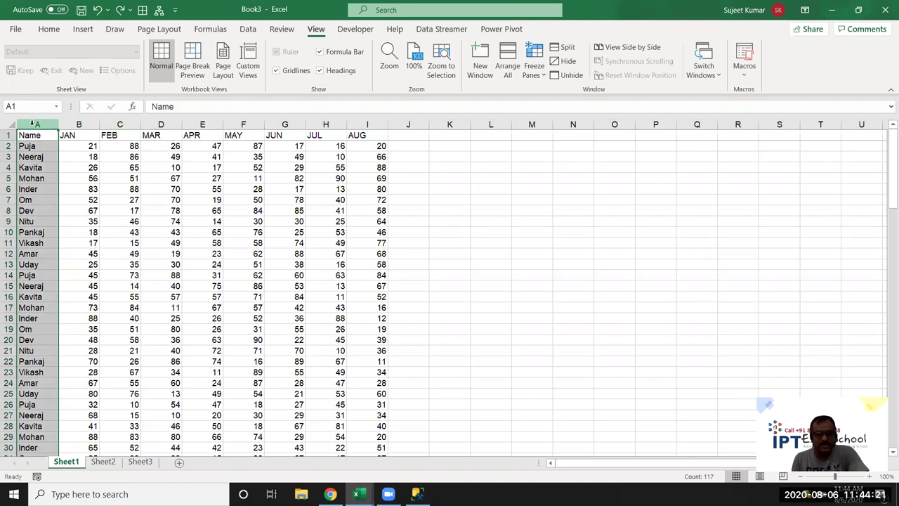
pyautogui.click(47, 135)
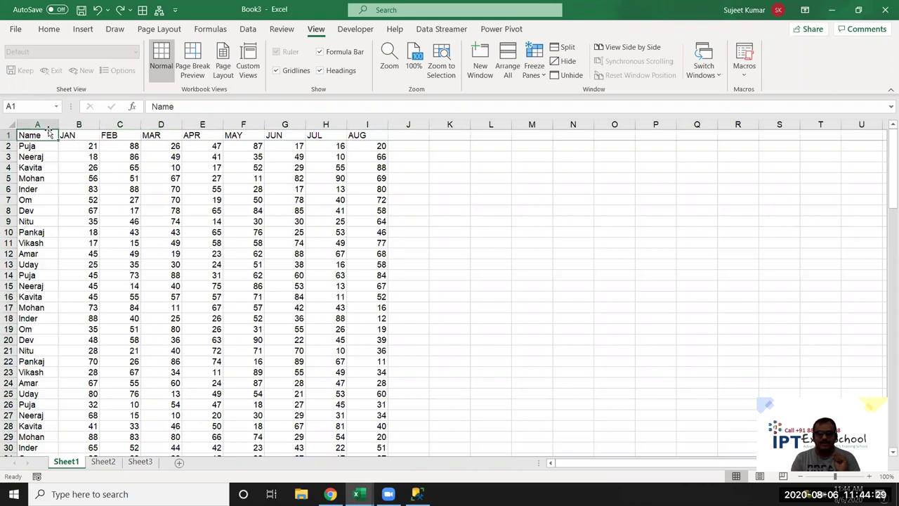
pyautogui.hotkey('ctrl', 'shift', 'Right')
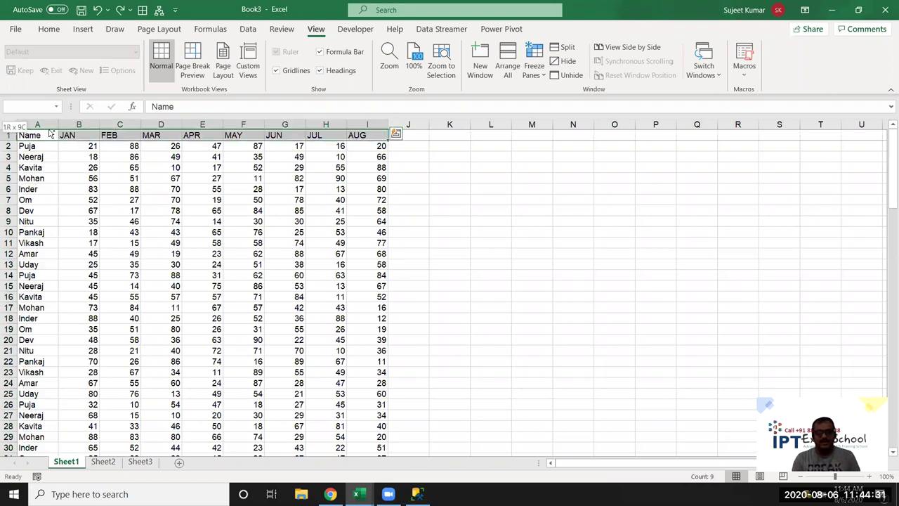
pyautogui.hotkey('ctrl', 'shift', 'Down')
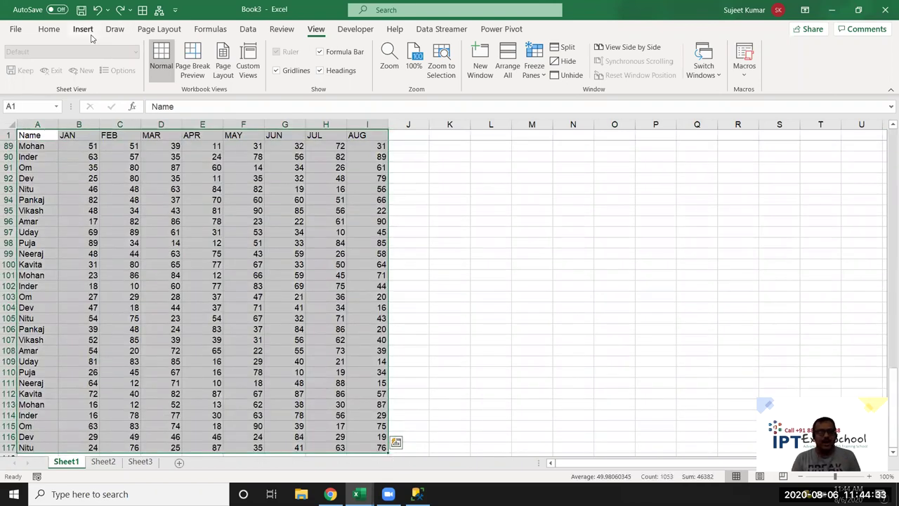
# Step: Format A1:I117 as a table with headers in a black-header, grey-banded style
pyautogui.click(50, 31)
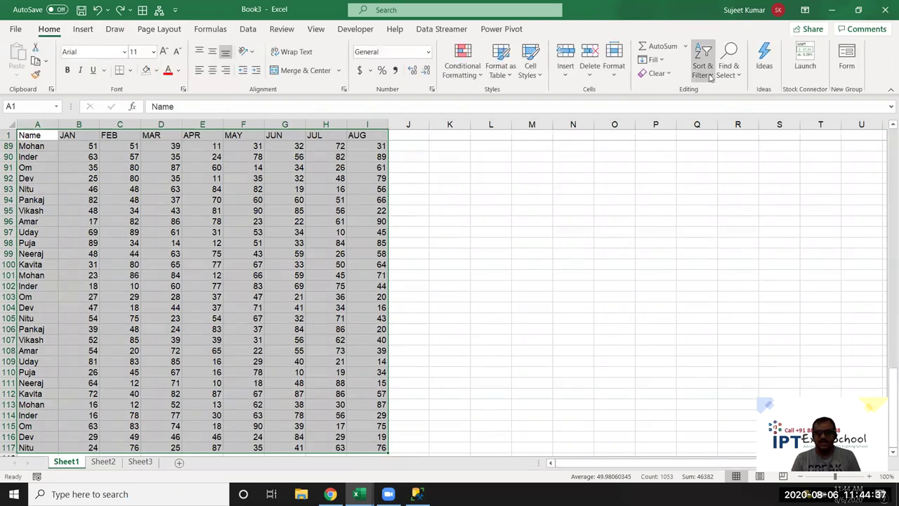
pyautogui.click(492, 75)
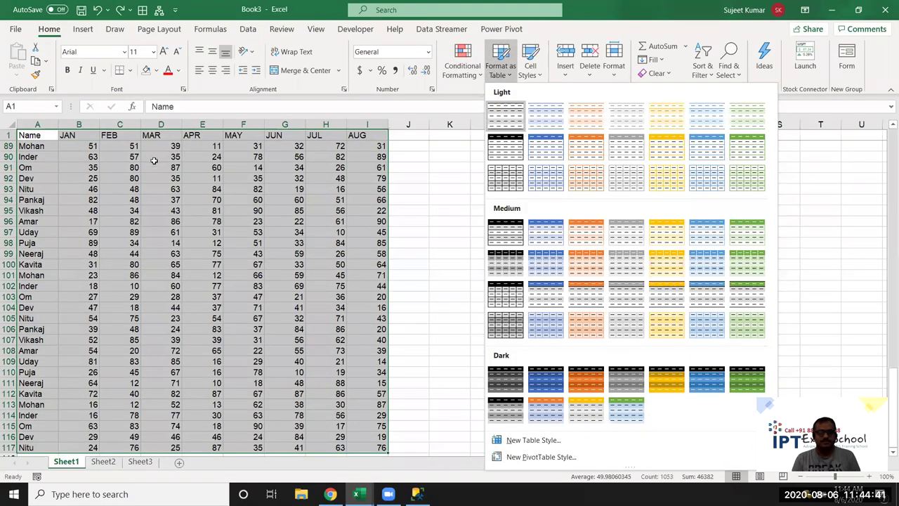
pyautogui.click(546, 232)
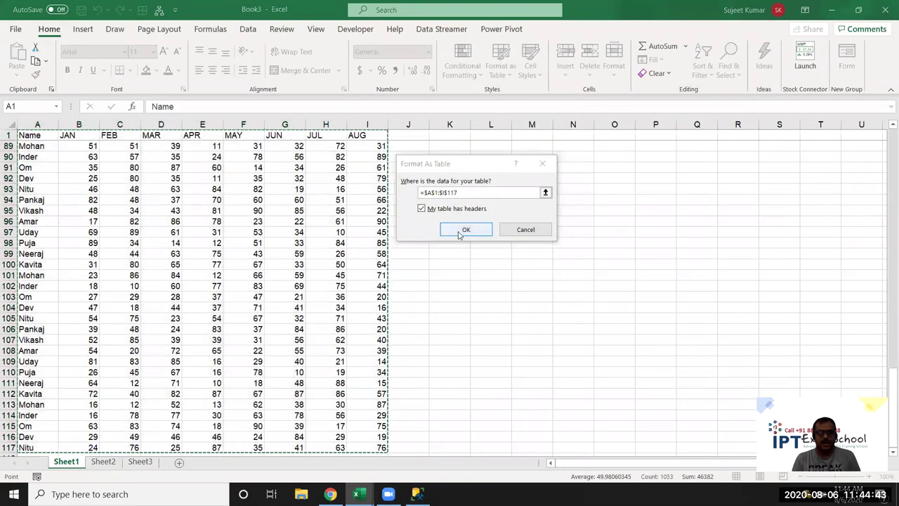
pyautogui.click(466, 229)
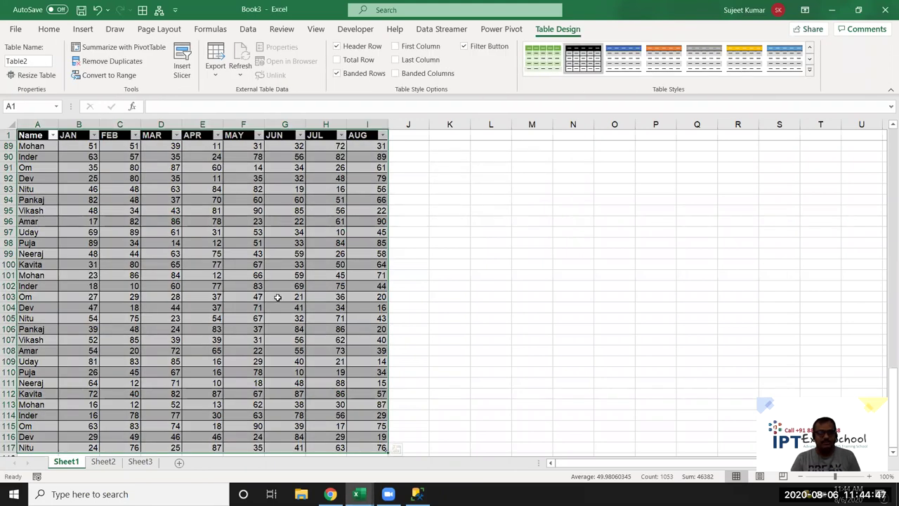
pyautogui.click(418, 255)
# Step: Jump to the top of the JUL column and scroll through the table data
pyautogui.scroll(6, 417, 265)
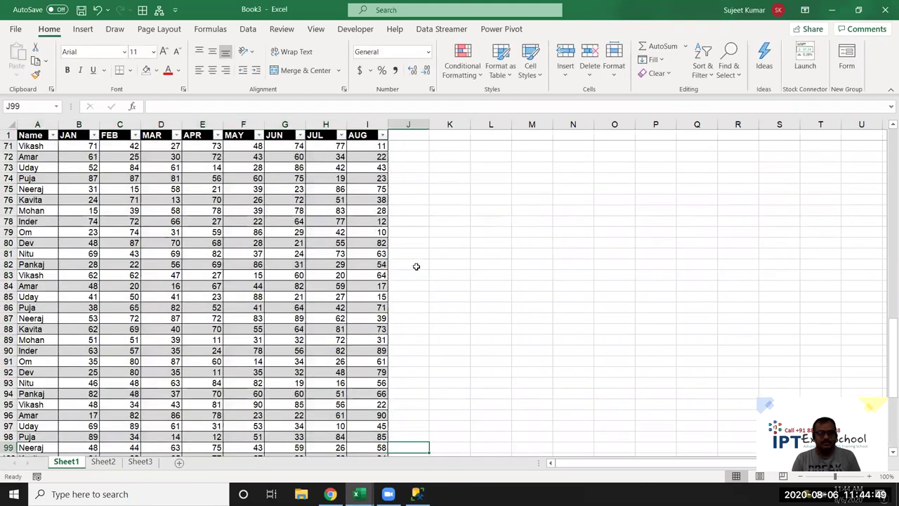
pyautogui.scroll(6, 416, 265)
pyautogui.click(323, 222)
pyautogui.hotkey('ctrl', 'Up')
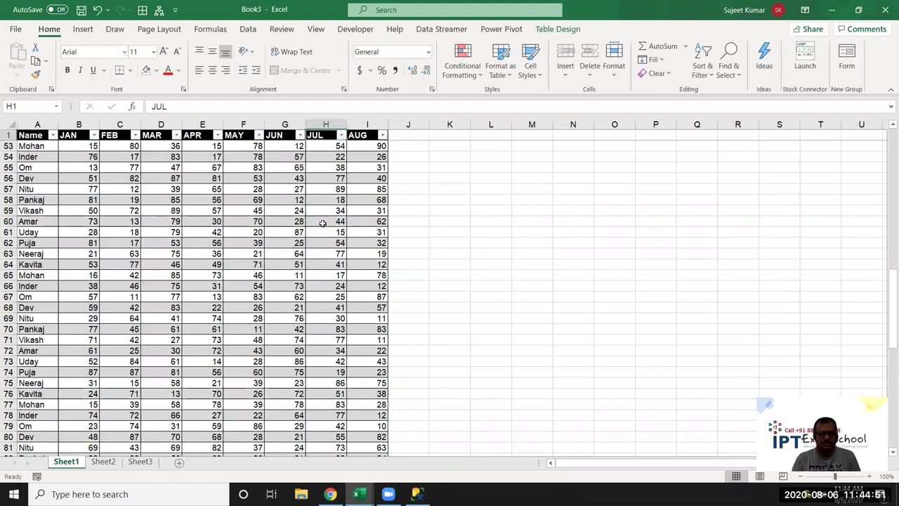
pyautogui.scroll(-2, 322, 222)
pyautogui.scroll(-2, 322, 222)
pyautogui.scroll(4, 323, 225)
pyautogui.scroll(-5, 325, 230)
pyautogui.scroll(-5, 325, 230)
pyautogui.scroll(-5, 325, 229)
pyautogui.scroll(1, 325, 230)
pyautogui.scroll(8, 324, 231)
pyautogui.scroll(4, 325, 231)
pyautogui.scroll(11, 325, 231)
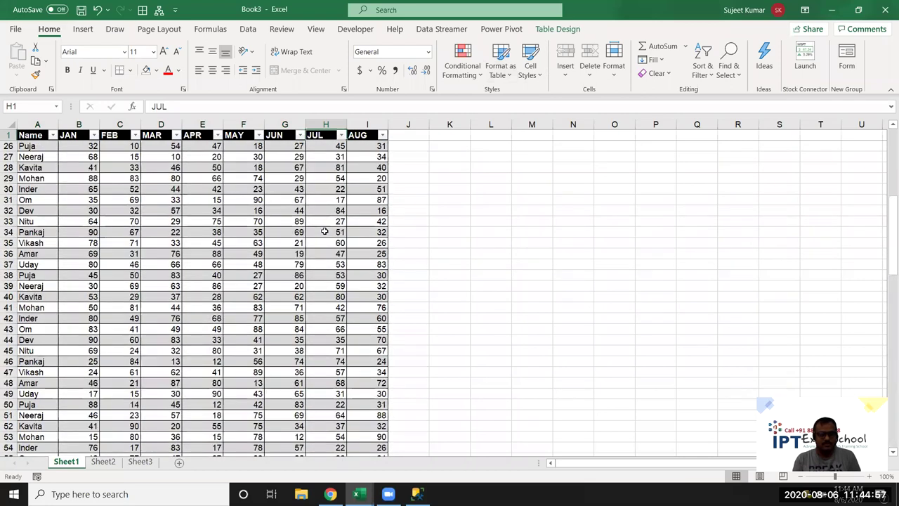
pyautogui.scroll(5, 325, 232)
pyautogui.scroll(3, 325, 231)
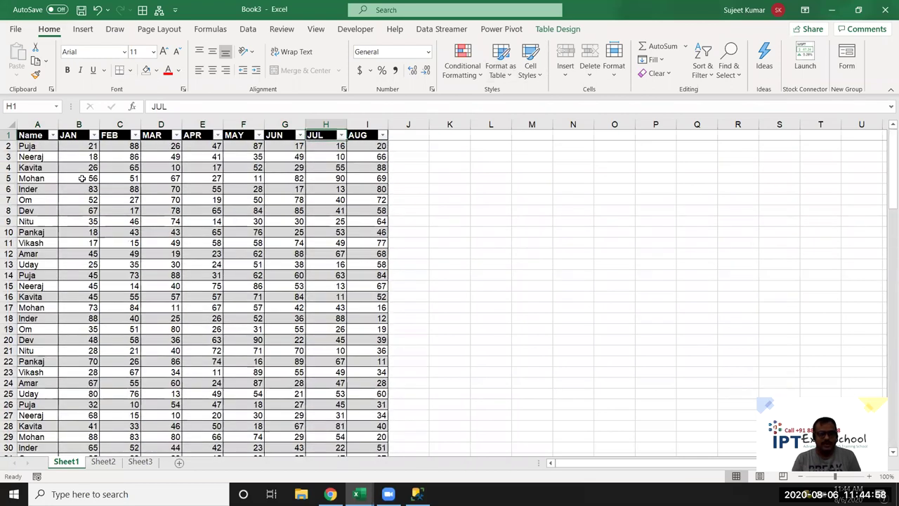
# Step: With row 2 selected, unfreeze the panes from the View ribbon
pyautogui.click(8, 146)
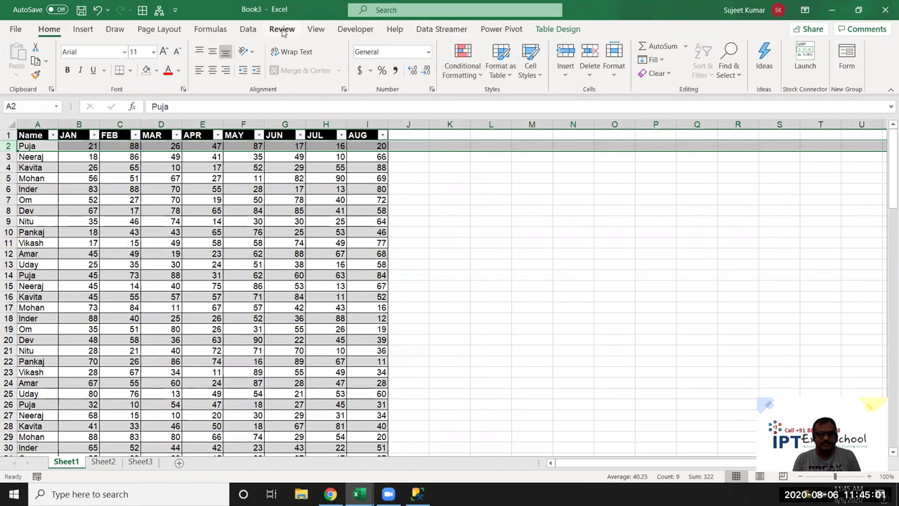
pyautogui.click(323, 31)
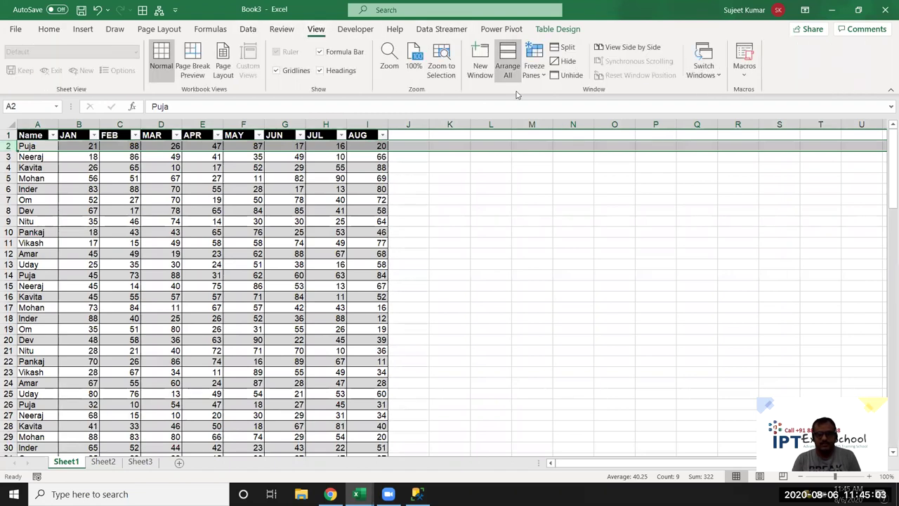
pyautogui.click(527, 75)
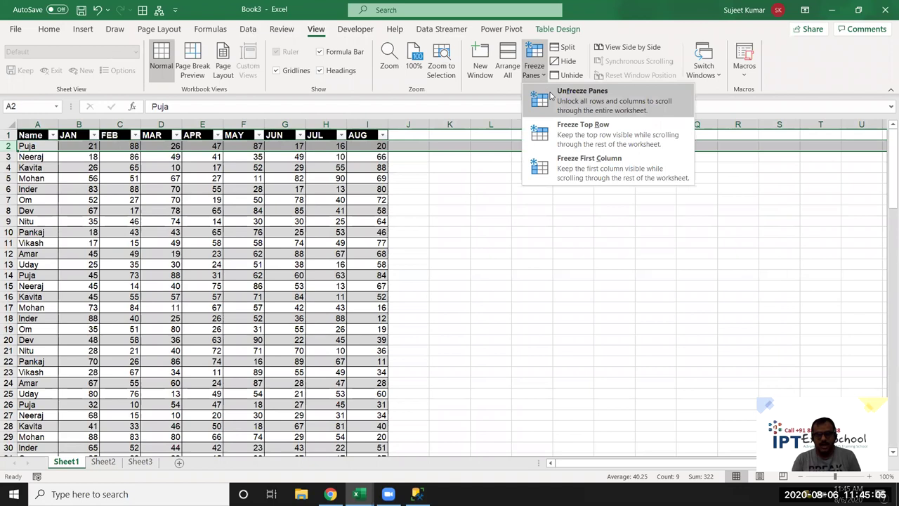
pyautogui.click(552, 97)
# Step: Scroll the table from F7 to confirm the Name and JAN–AUG headers replace the column letters
pyautogui.click(249, 200)
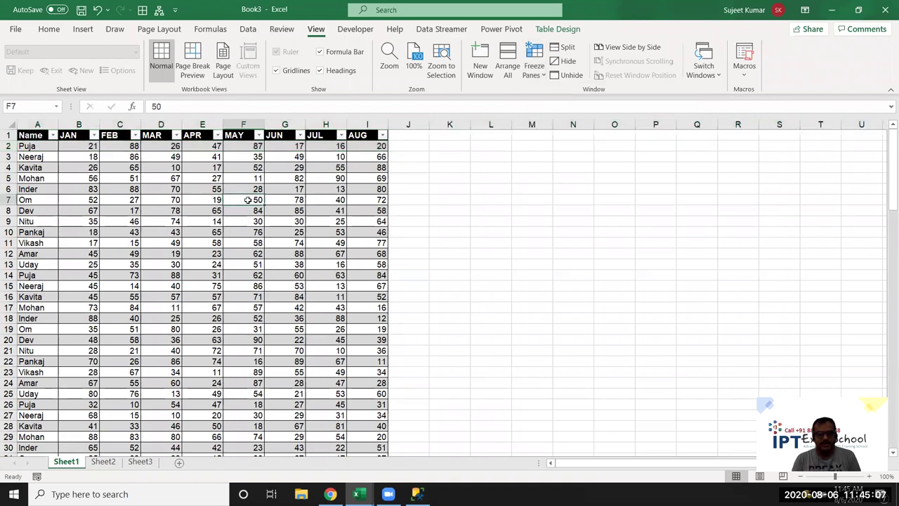
pyautogui.scroll(-3, 248, 200)
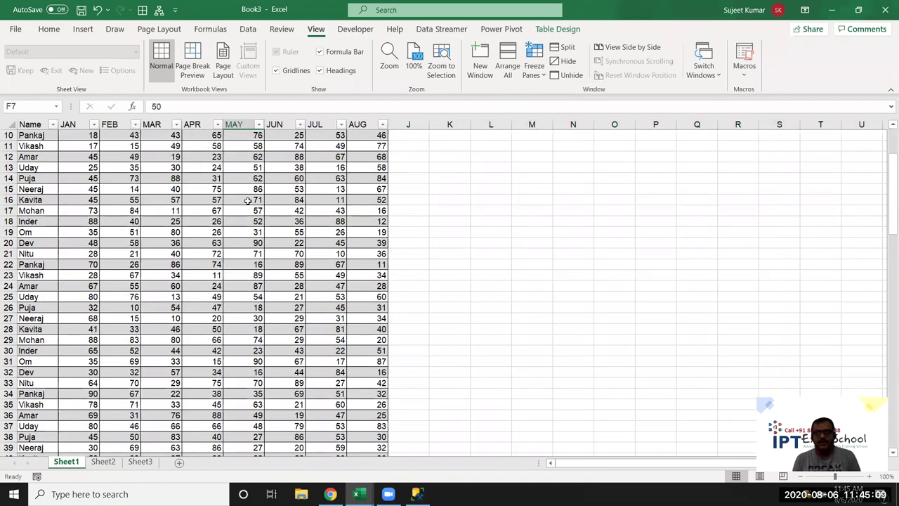
pyautogui.scroll(3, 249, 199)
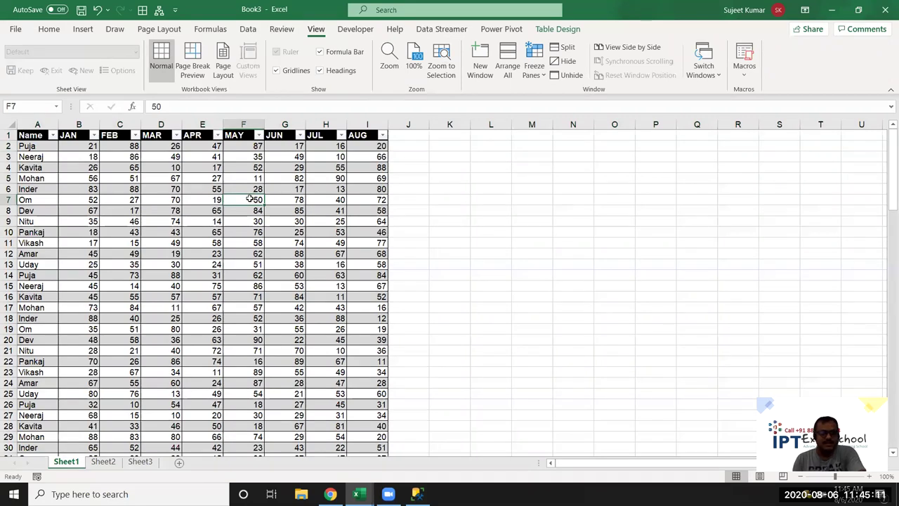
pyautogui.scroll(-1, 249, 199)
pyautogui.scroll(-1, 249, 200)
pyautogui.scroll(1, 248, 199)
pyautogui.scroll(1, 249, 199)
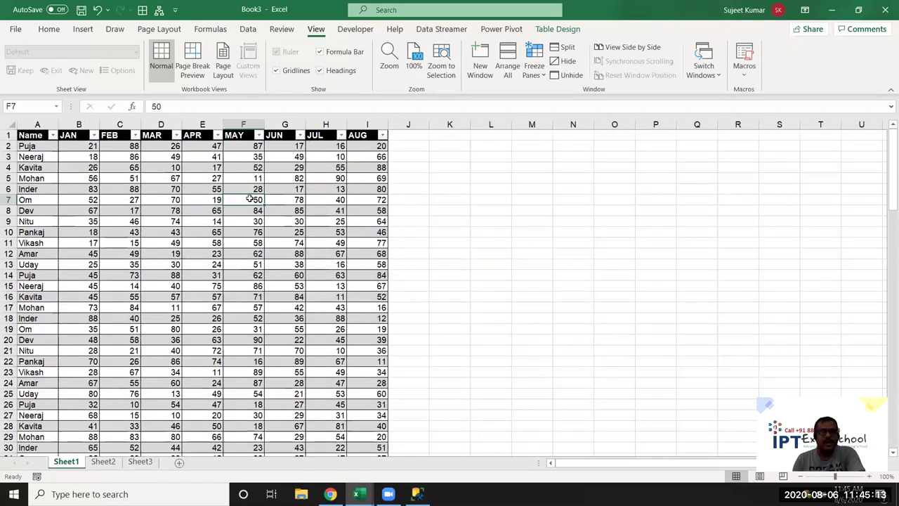
pyautogui.scroll(-3, 249, 199)
pyautogui.scroll(2, 249, 200)
pyautogui.scroll(1, 248, 199)
pyautogui.scroll(-4, 249, 200)
pyautogui.scroll(-4, 248, 202)
pyautogui.scroll(-2, 249, 203)
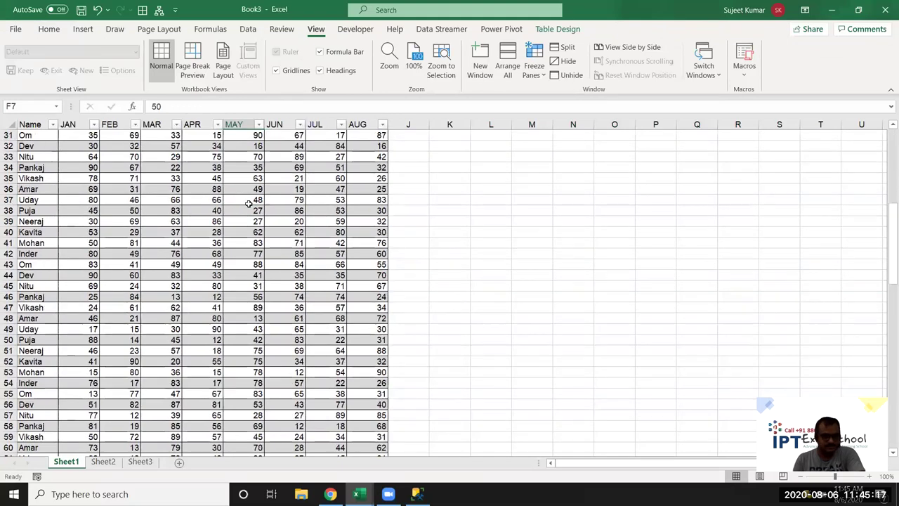
pyautogui.scroll(-1, 249, 203)
pyautogui.scroll(-4, 249, 203)
pyautogui.scroll(-3, 249, 203)
pyautogui.scroll(-2, 249, 204)
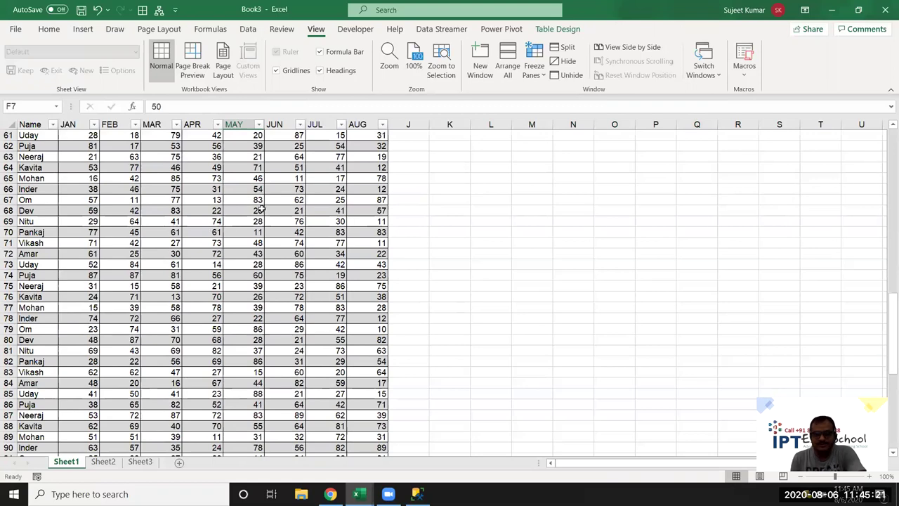
pyautogui.scroll(3, 267, 211)
pyautogui.scroll(15, 269, 212)
pyautogui.scroll(2, 270, 213)
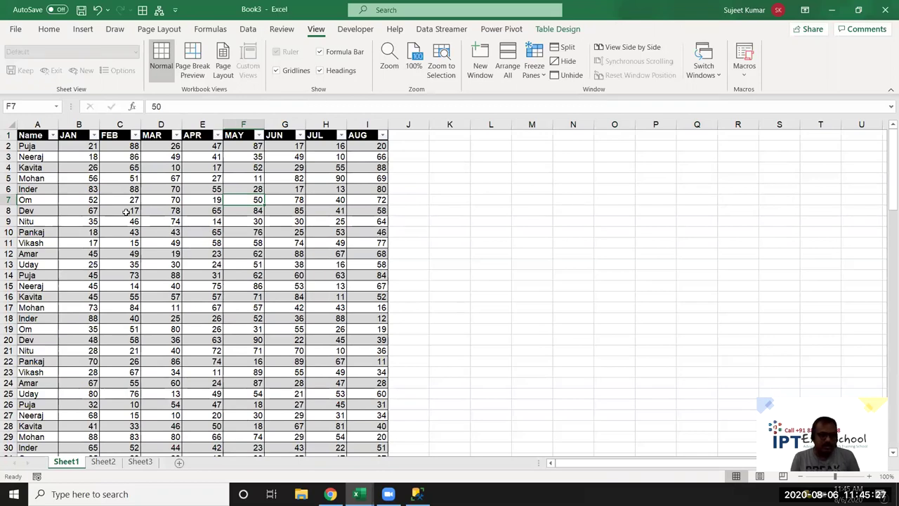
# Step: Paste A4:I17 as values only into A1 of Sheet2, then bring up Cell Styles
pyautogui.moveTo(46, 168)
pyautogui.mouseDown()
pyautogui.moveTo(268, 280)
pyautogui.moveTo(380, 308)
pyautogui.mouseUp()
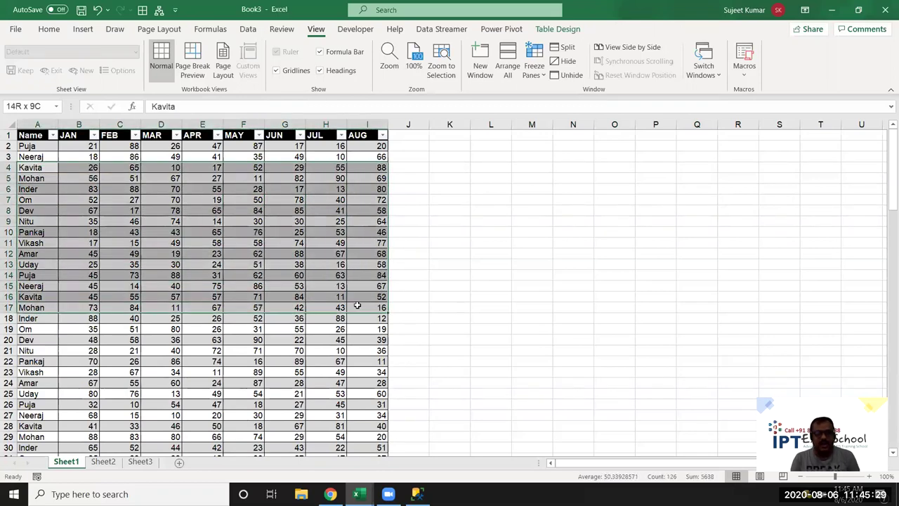
pyautogui.hotkey('ctrl', 'c')
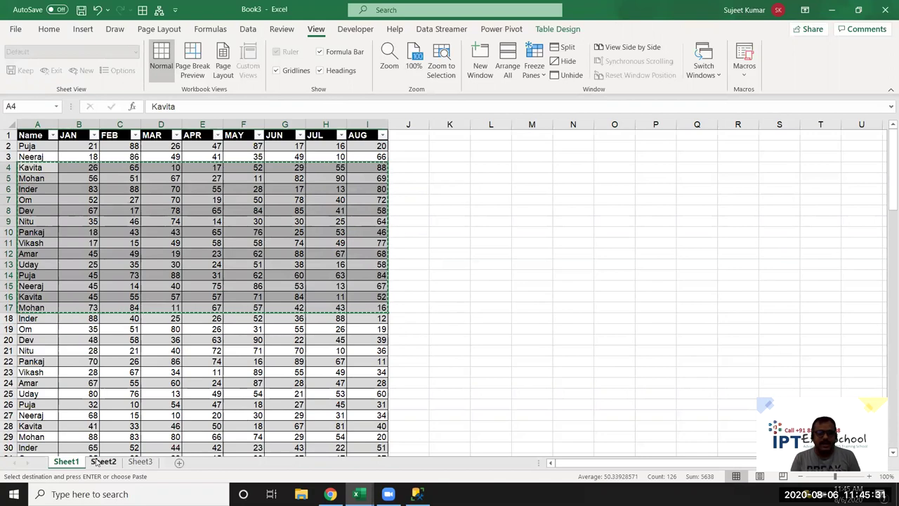
pyautogui.click(102, 462)
pyautogui.click(49, 29)
pyautogui.click(21, 80)
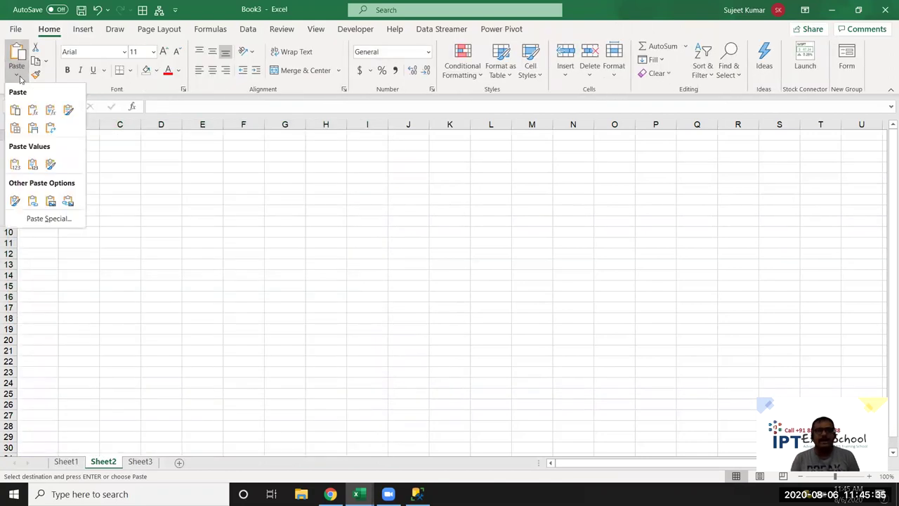
pyautogui.click(14, 163)
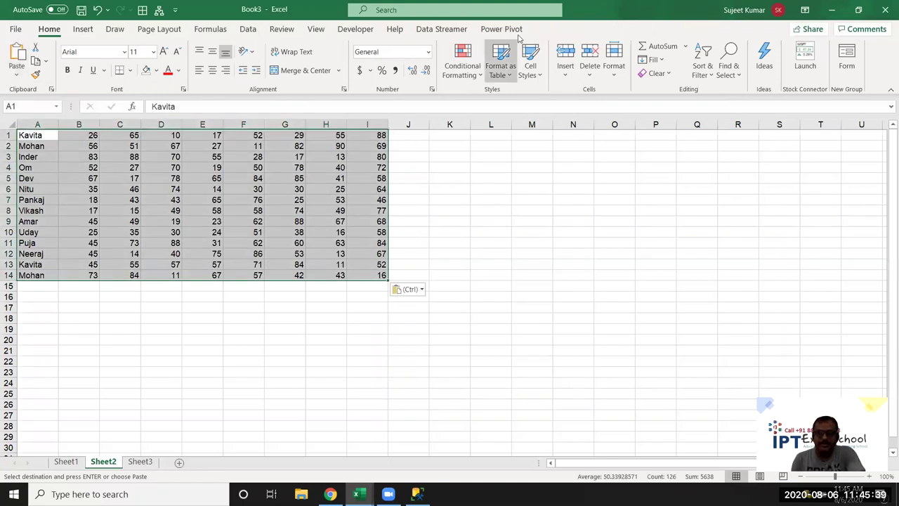
pyautogui.click(531, 65)
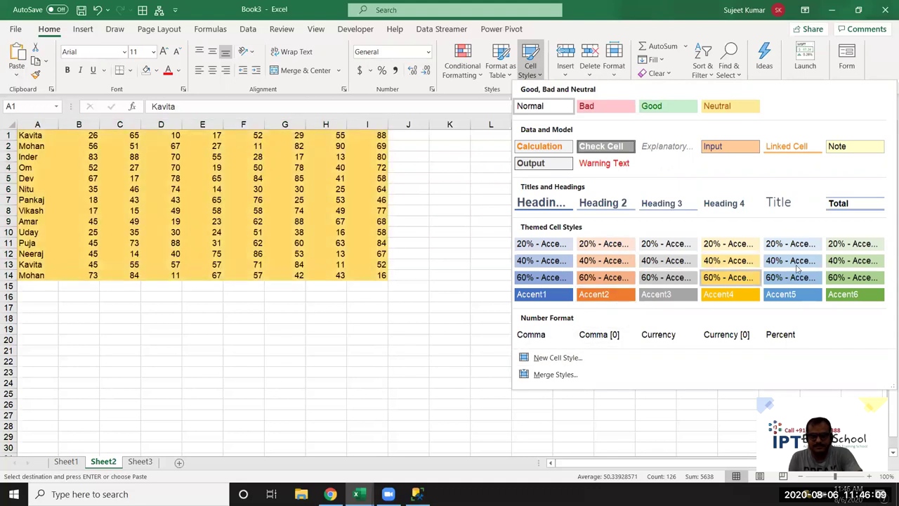
# Step: Apply the Check Cell style to Sheet2's pasted A1:I14 block and select column E
pyautogui.click(601, 146)
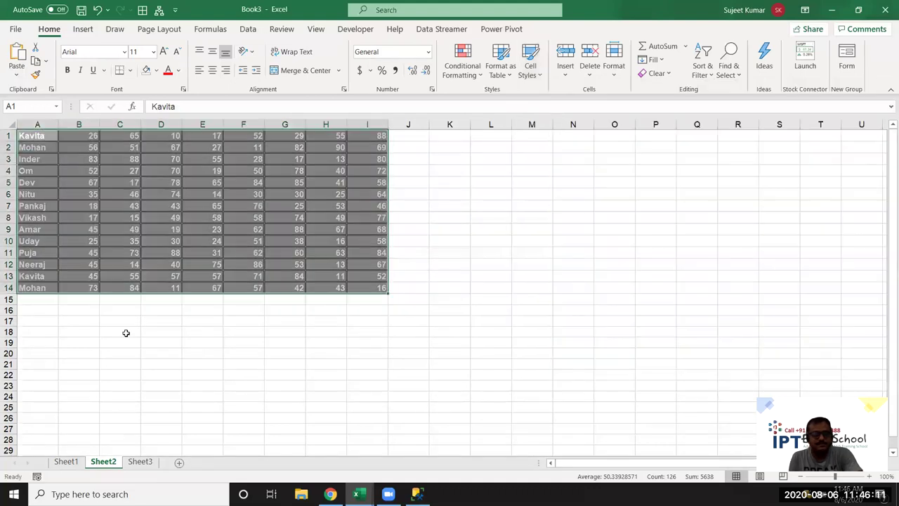
pyautogui.click(348, 156)
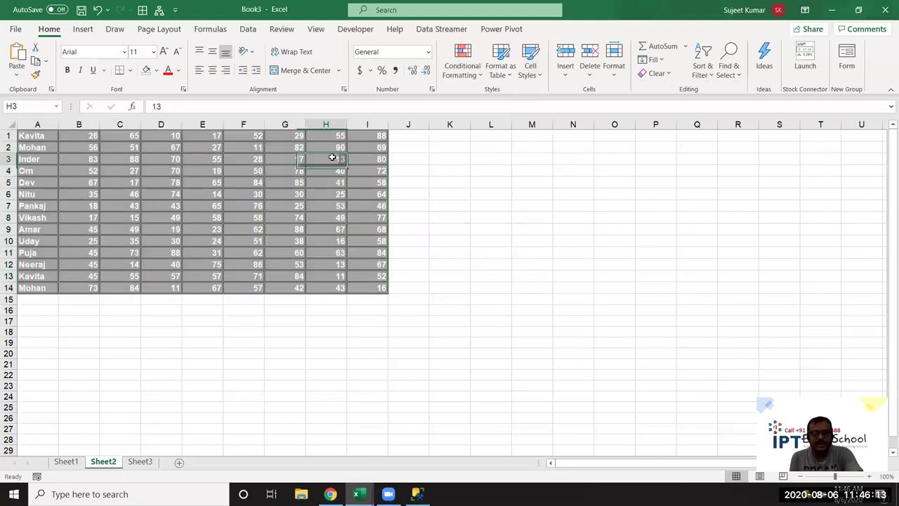
pyautogui.click(203, 124)
# Step: Open and close the Insert, Delete and Format options without changes, then deselect column E
pyautogui.click(566, 68)
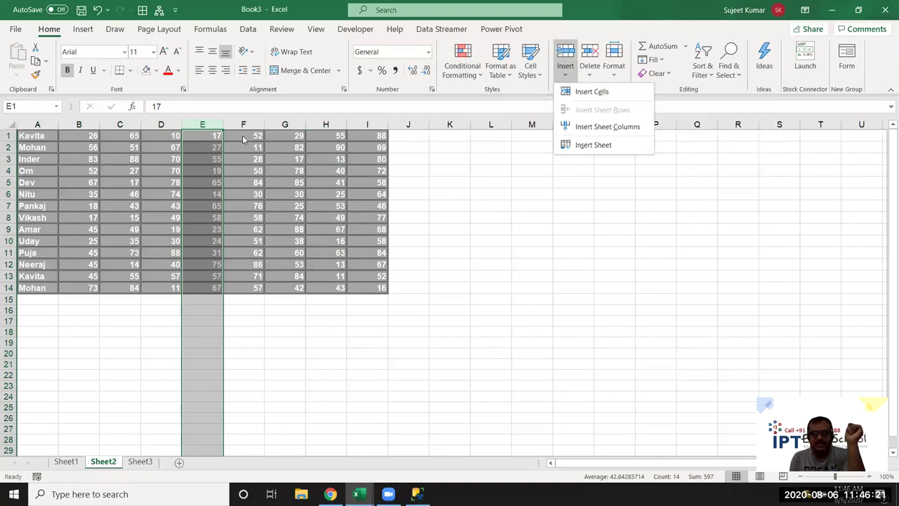
pyautogui.click(267, 158)
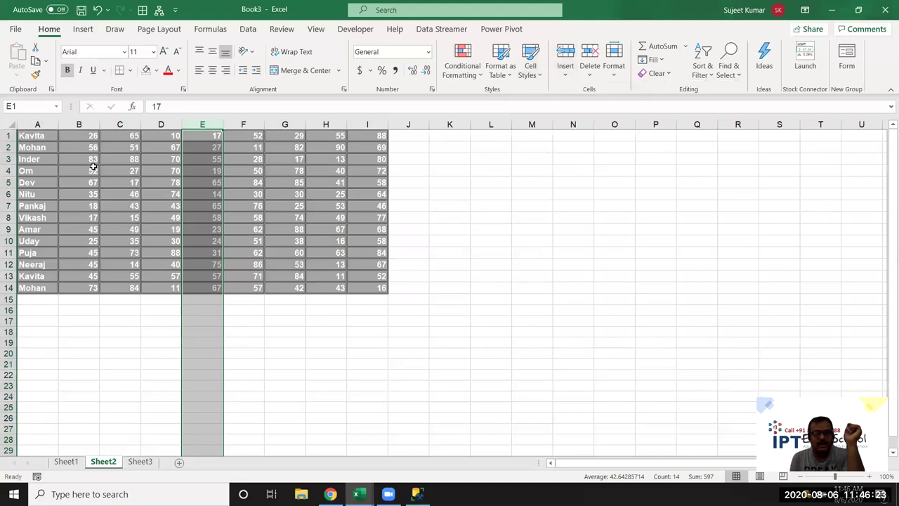
pyautogui.click(588, 73)
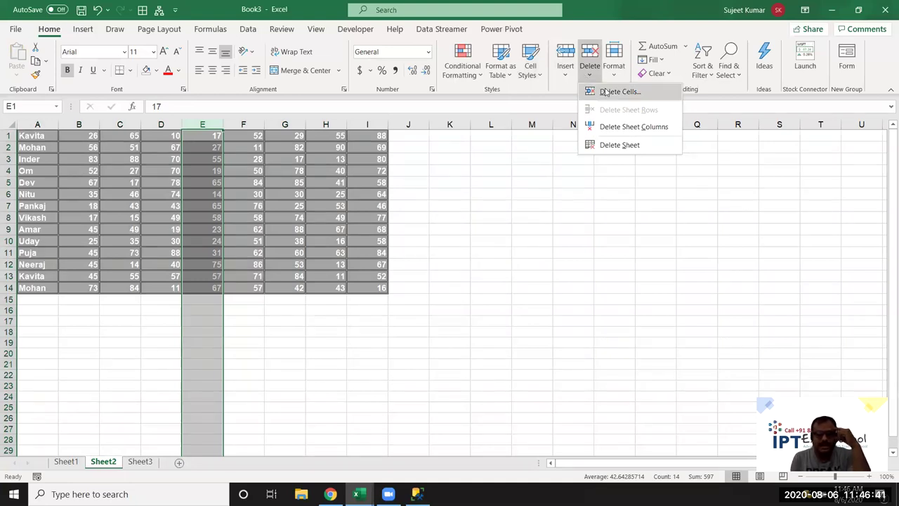
pyautogui.click(384, 170)
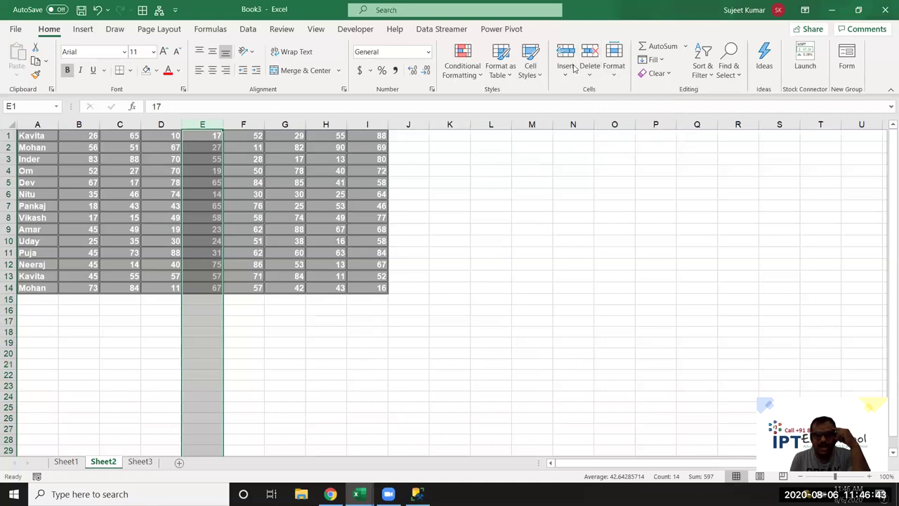
pyautogui.click(614, 75)
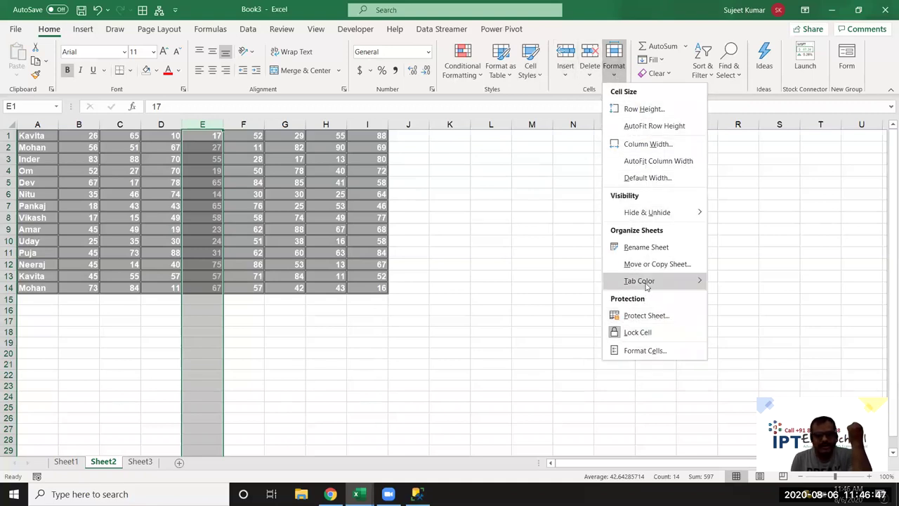
pyautogui.moveTo(640, 281)
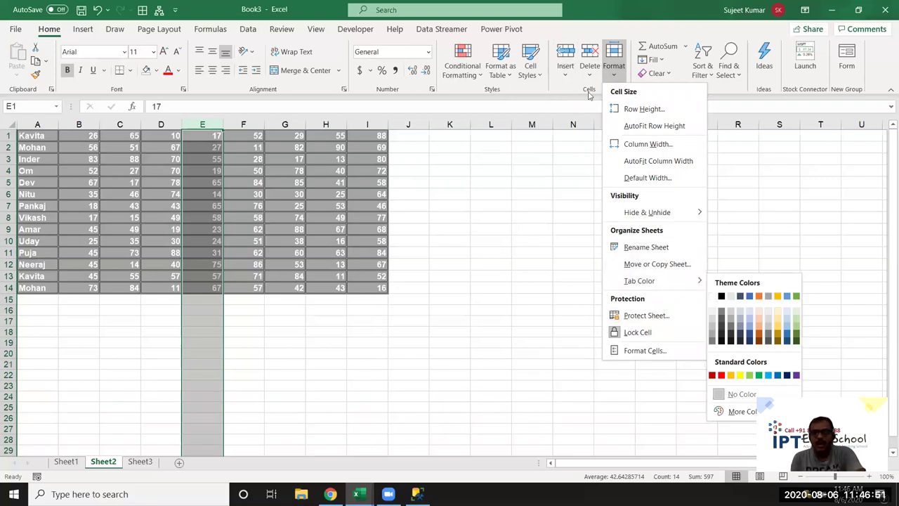
pyautogui.click(589, 95)
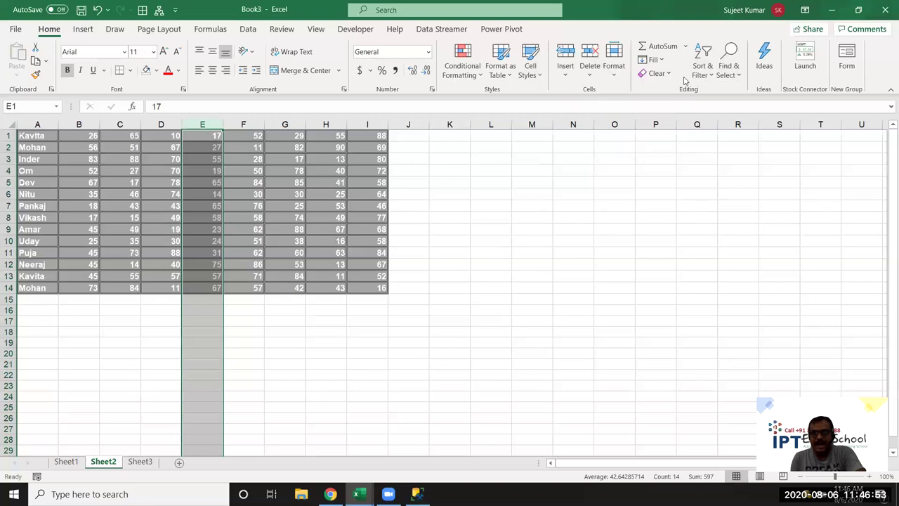
pyautogui.click(435, 331)
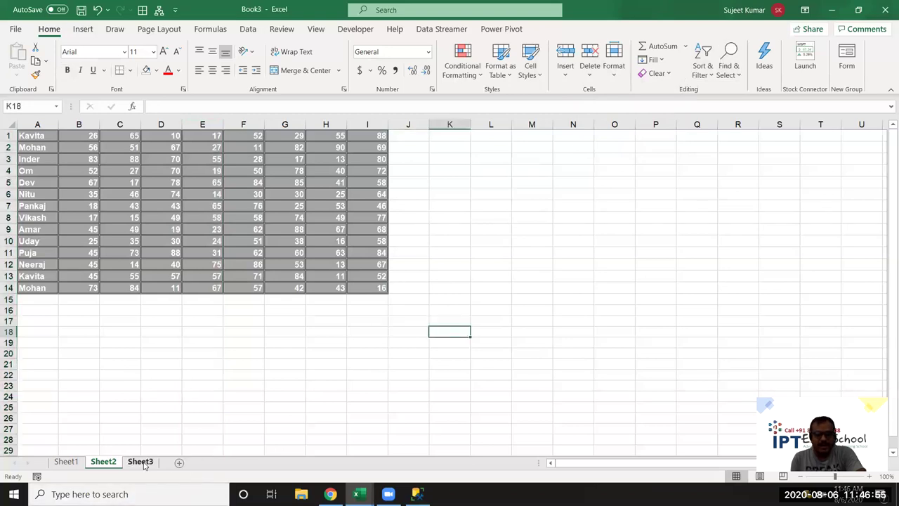
# Step: On Sheet3, enter 85, 36, 42, 36, 52 and 12 into A1:A6
pyautogui.click(142, 461)
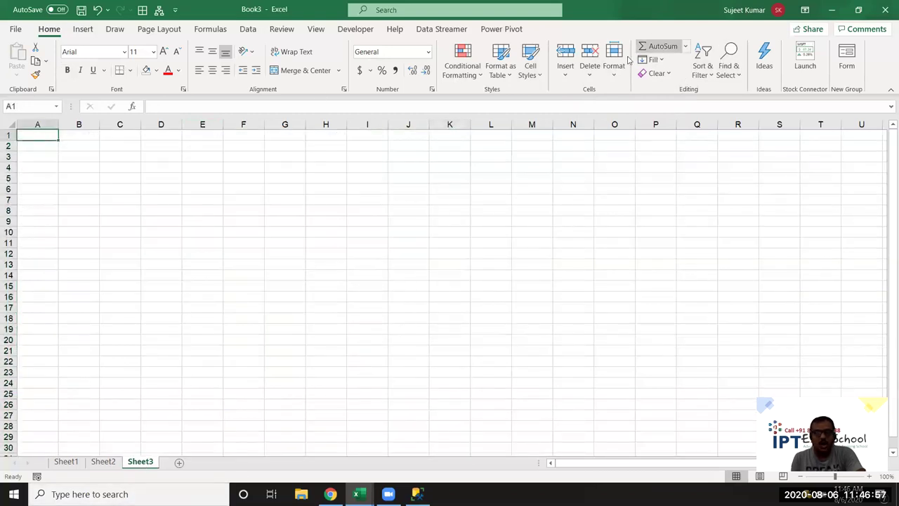
pyautogui.write('85')
pyautogui.press('Return')
pyautogui.write('36')
pyautogui.press('Return')
pyautogui.write('42')
pyautogui.press('Return')
pyautogui.write('36')
pyautogui.press('Return')
pyautogui.write('52')
pyautogui.press('Return')
pyautogui.write('12')
pyautogui.press('Return')
# Step: Enter 36, 96, 25, 32, 15 and 63 into A7:A12, then AutoSum them in A13
pyautogui.write('36')
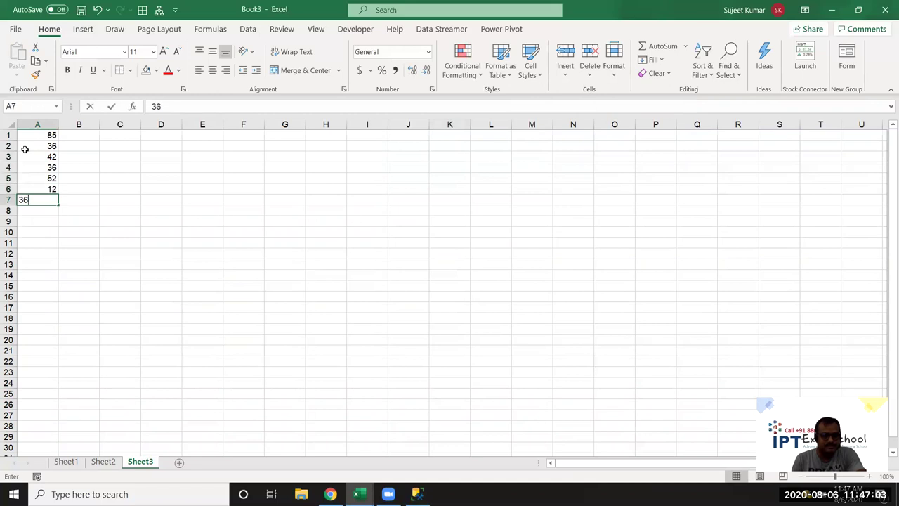
pyautogui.press('Return')
pyautogui.write('96')
pyautogui.press('Return')
pyautogui.write('25')
pyautogui.press('Return')
pyautogui.write('32')
pyautogui.press('Return')
pyautogui.write('15')
pyautogui.press('Return')
pyautogui.write('63')
pyautogui.press('Return')
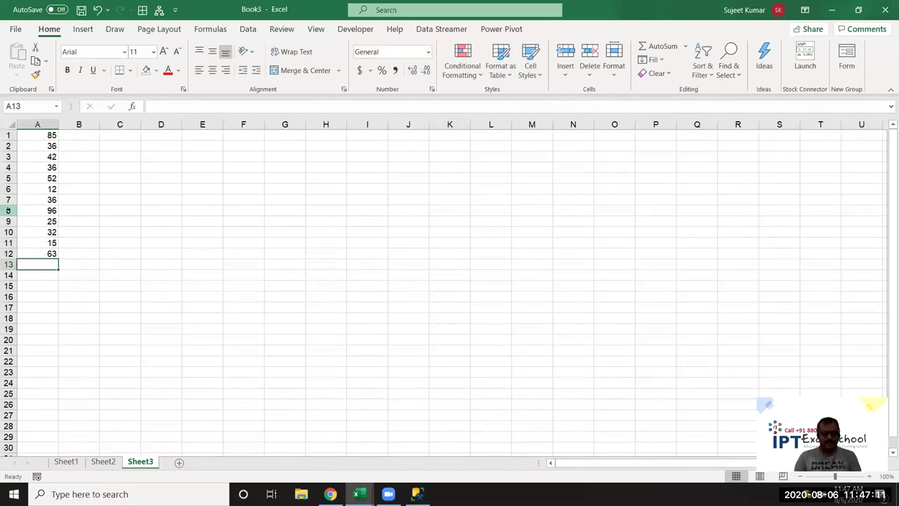
pyautogui.hotkey('alt', '=')
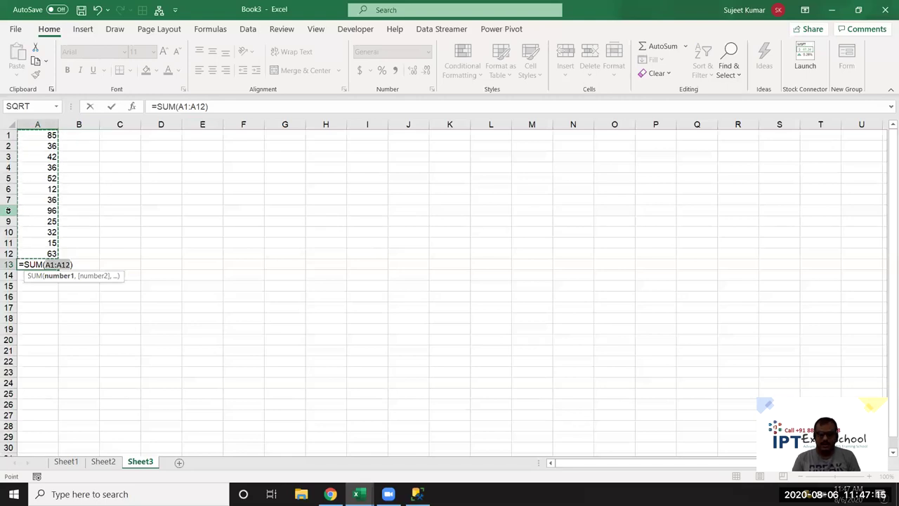
pyautogui.press('Escape')
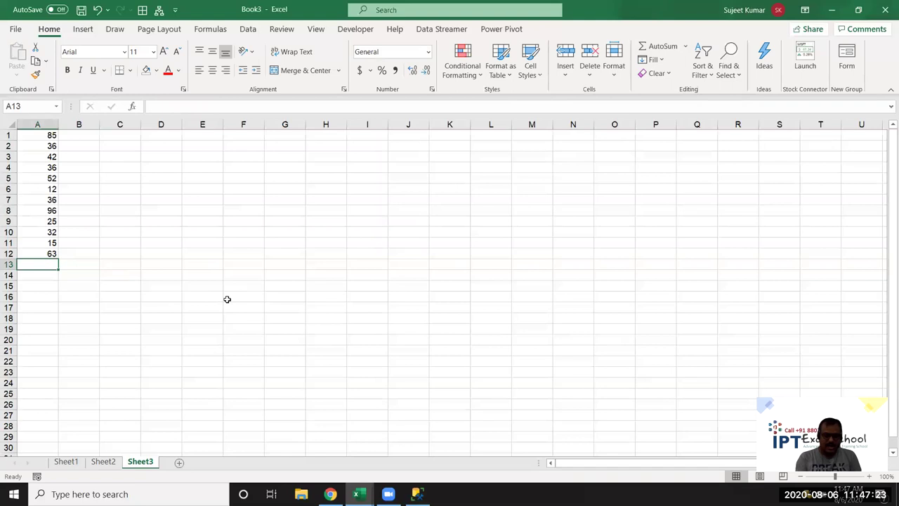
pyautogui.write('=su')
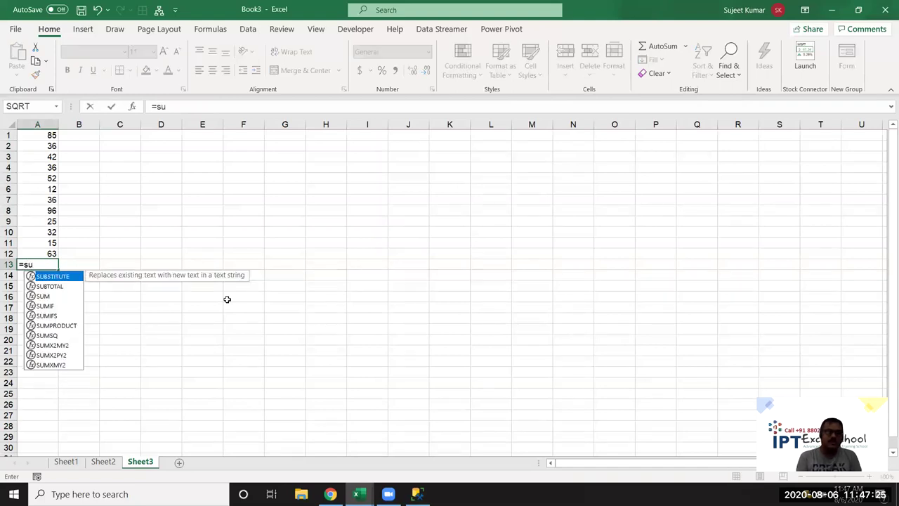
pyautogui.write('m(')
pyautogui.press('Up')
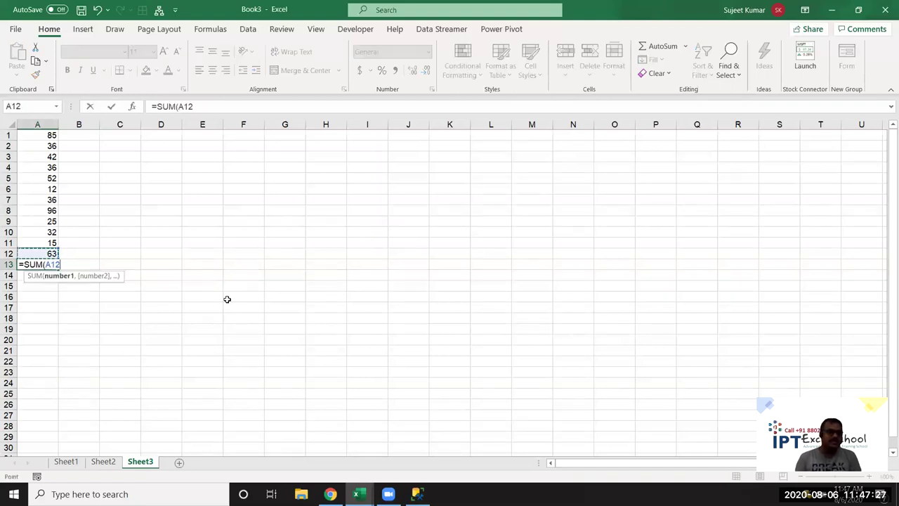
pyautogui.hotkey('ctrl', 'shift', 'Up')
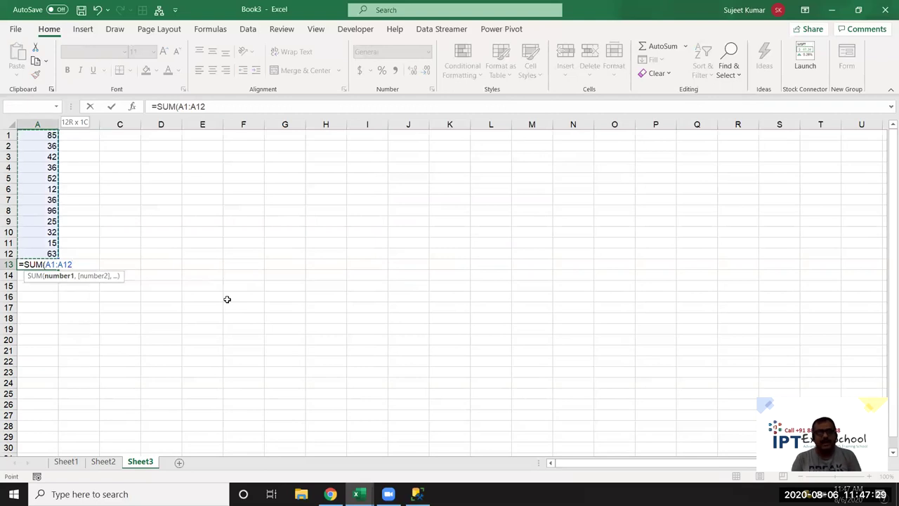
pyautogui.press('Escape')
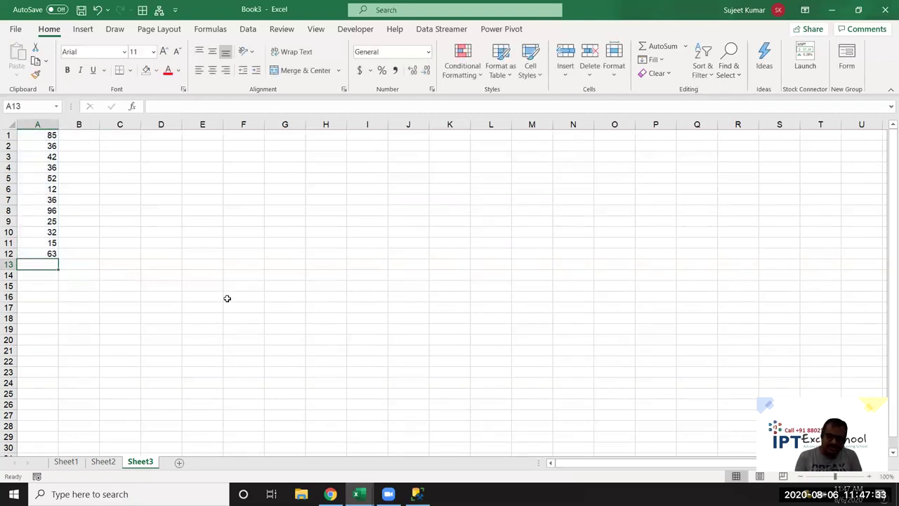
pyautogui.hotkey('alt', '=')
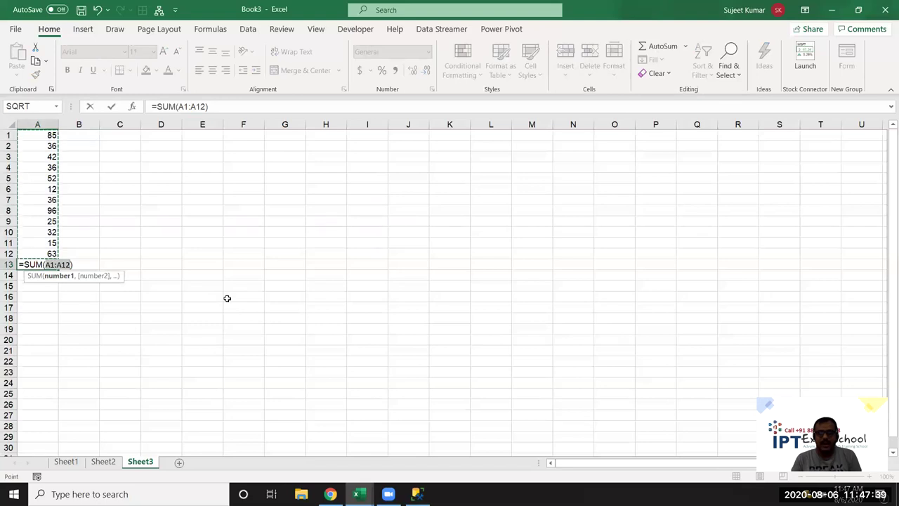
pyautogui.press('Return')
pyautogui.press('Up')
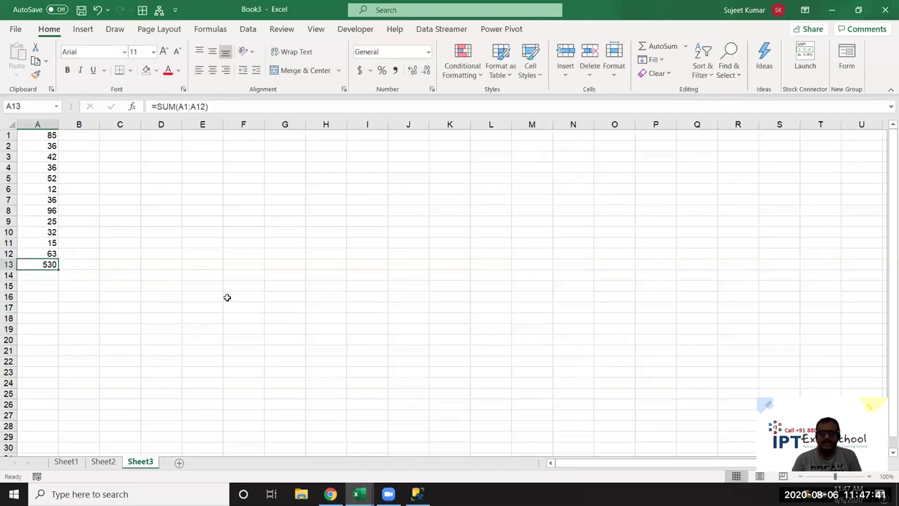
pyautogui.press('Delete')
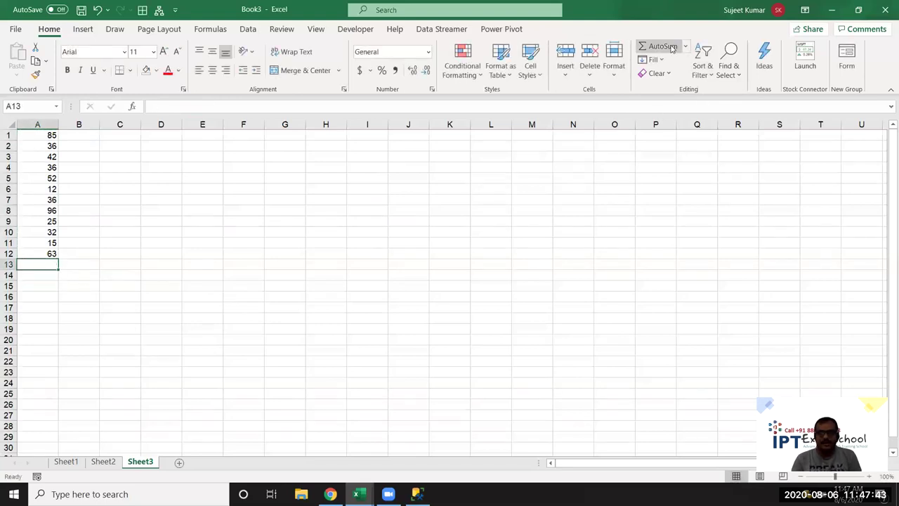
pyautogui.click(685, 46)
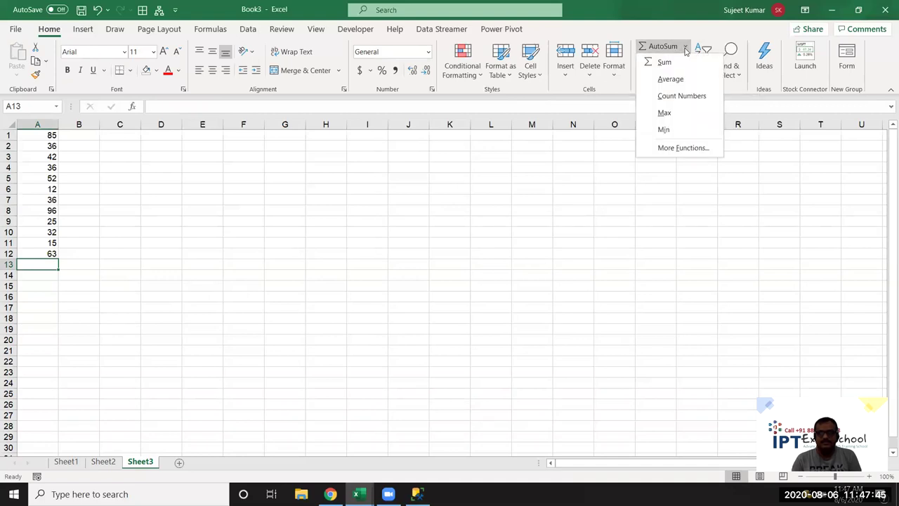
pyautogui.click(665, 61)
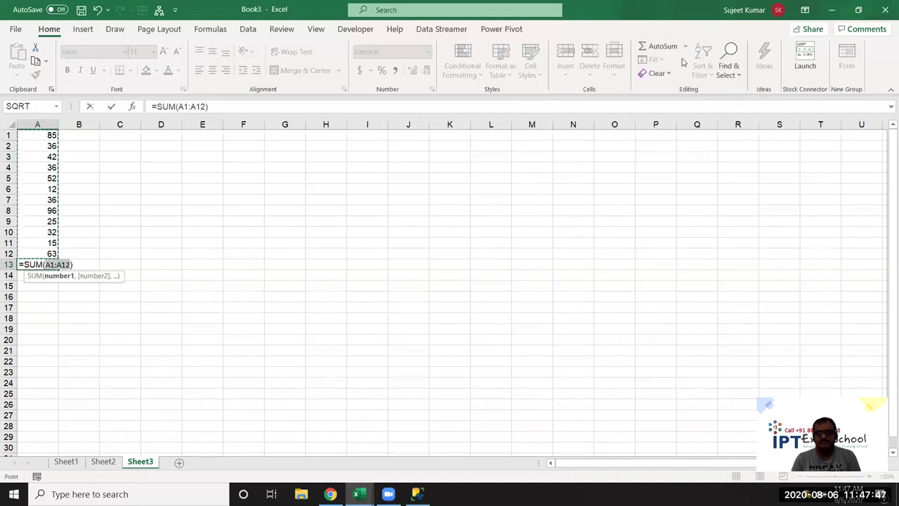
pyautogui.press('Escape')
pyautogui.click(688, 47)
pyautogui.click(676, 94)
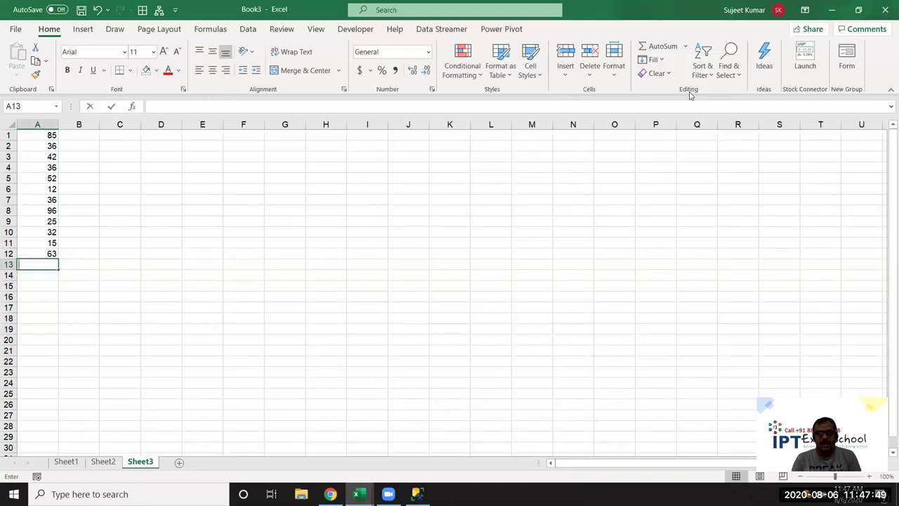
pyautogui.press('Escape')
pyautogui.click(685, 46)
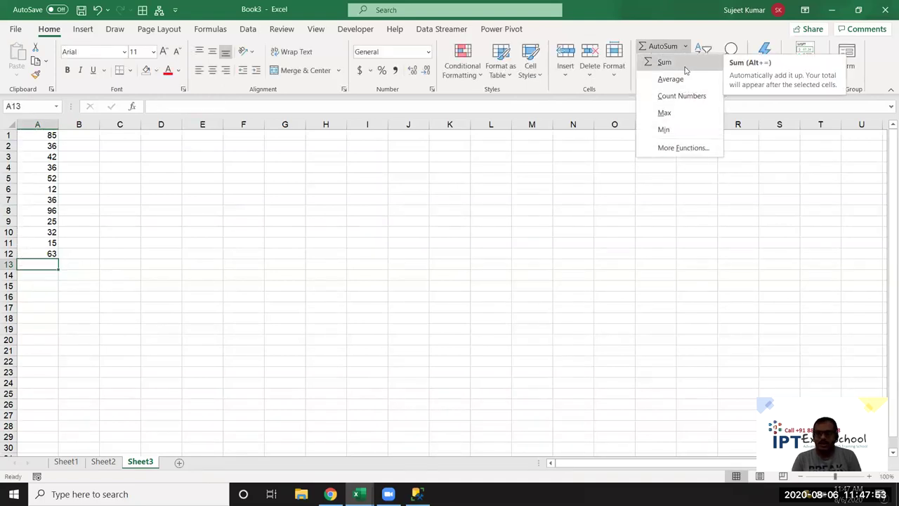
pyautogui.click(687, 112)
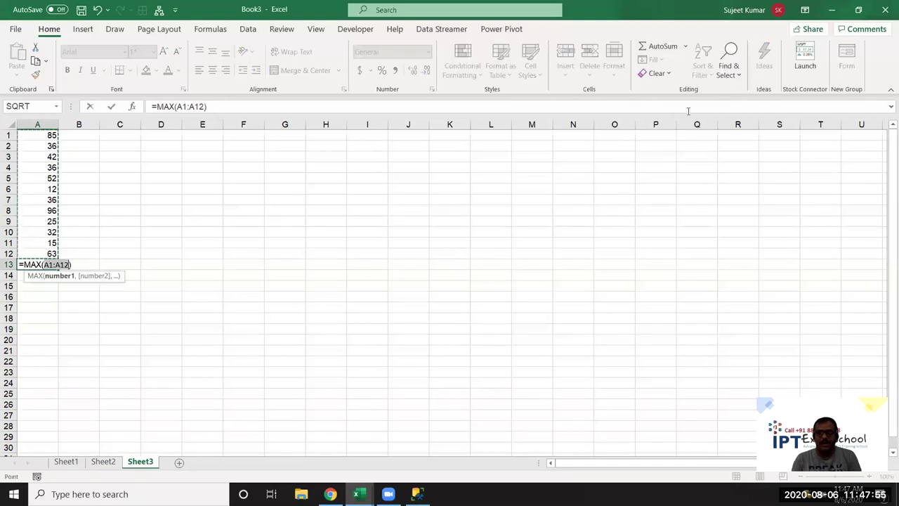
pyautogui.press('Escape')
pyautogui.click(679, 48)
pyautogui.press('Escape')
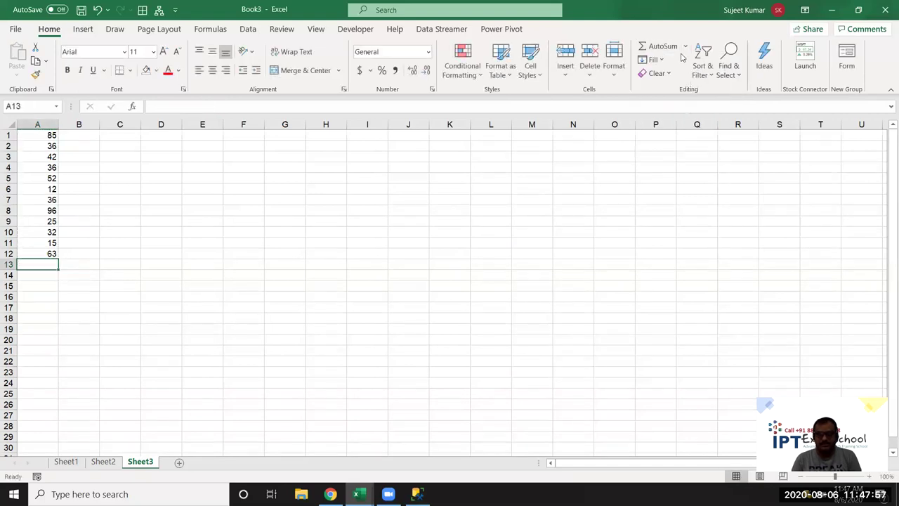
pyautogui.click(686, 47)
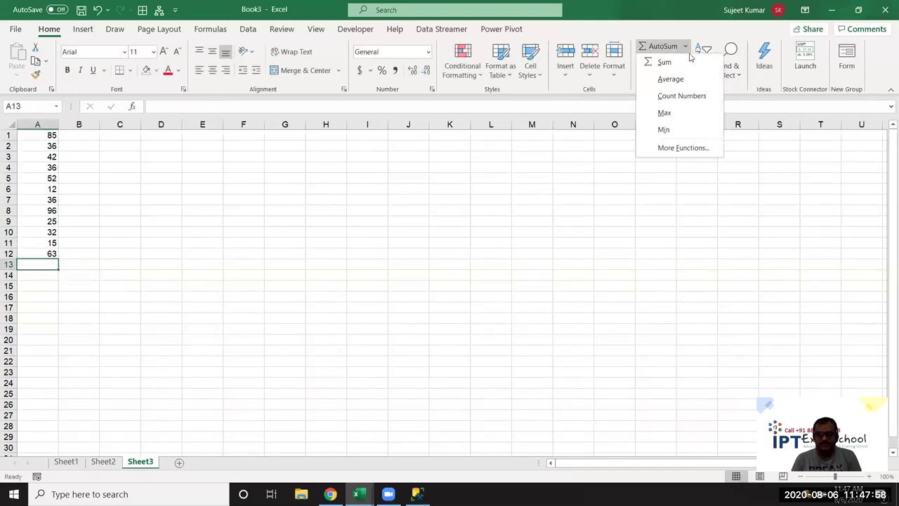
pyautogui.click(690, 132)
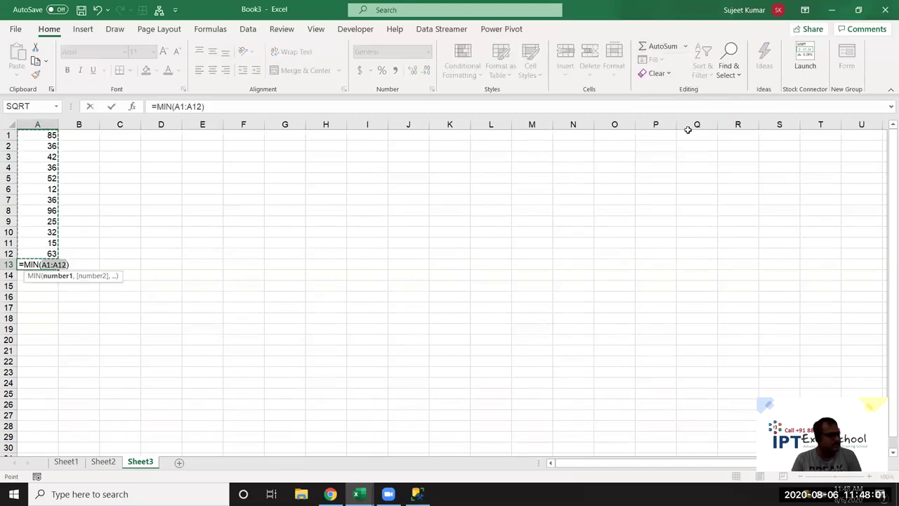
pyautogui.press('Escape')
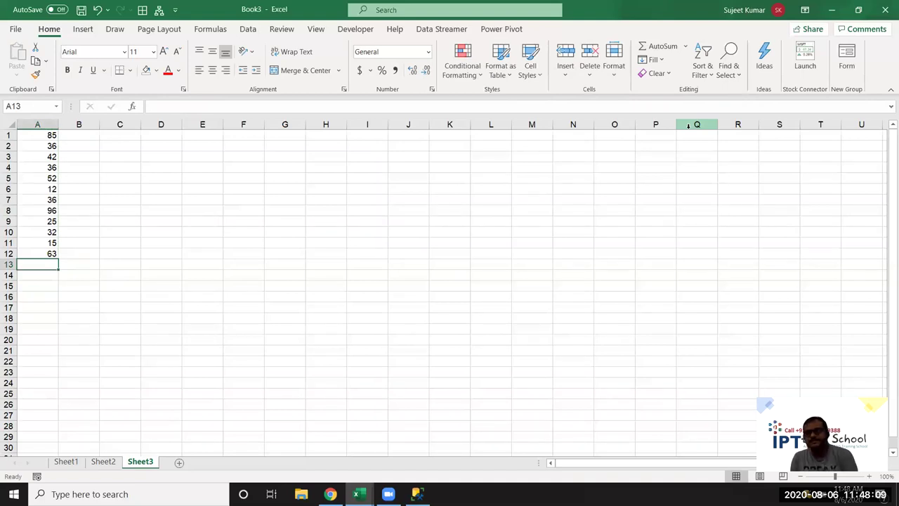
# Step: Look over the AutoSum and Fill lists, then delete Sheet3's twelve numbers in column A
pyautogui.click(41, 170)
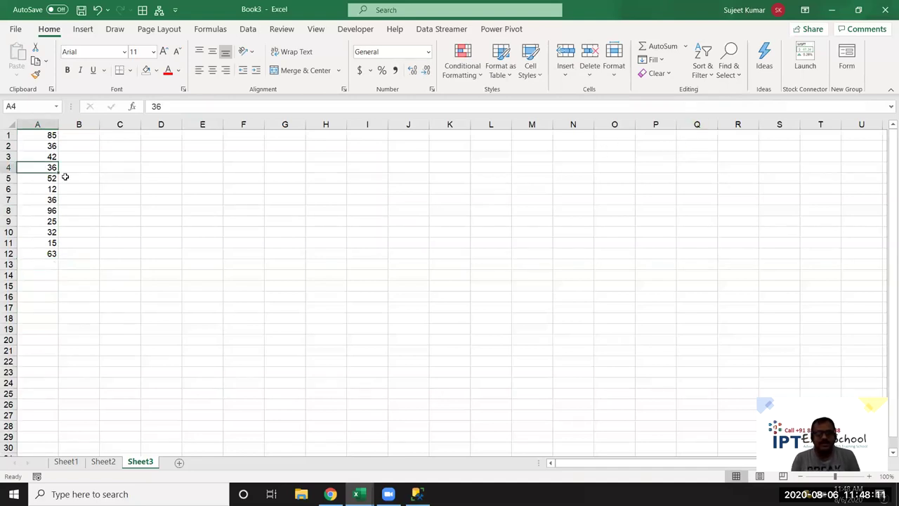
pyautogui.click(54, 253)
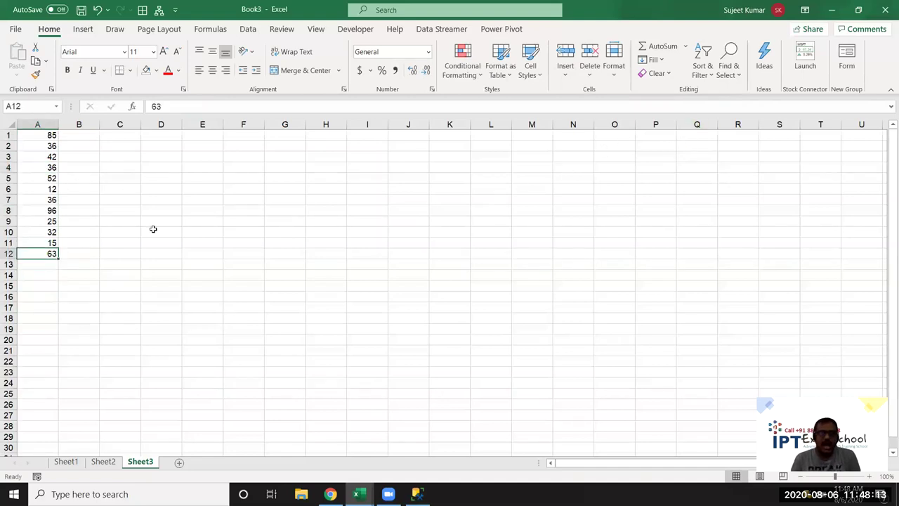
pyautogui.click(685, 46)
pyautogui.click(688, 48)
pyautogui.click(668, 60)
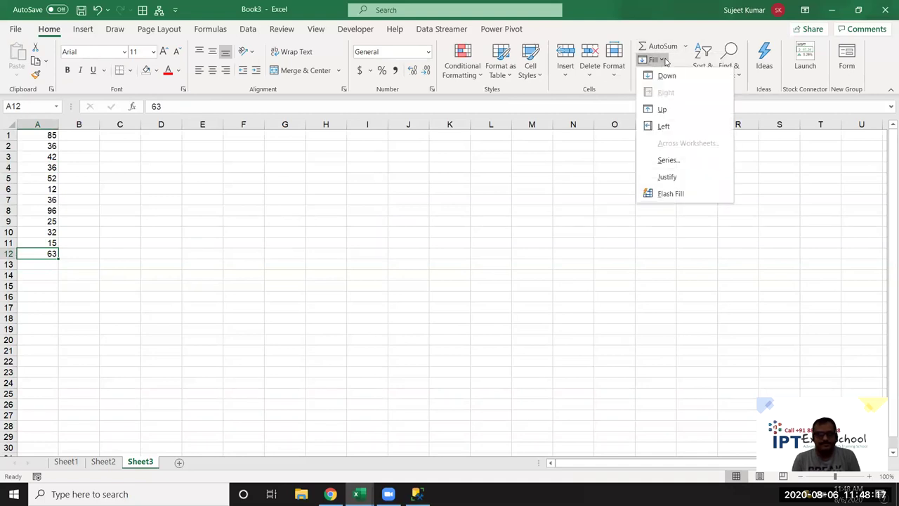
pyautogui.click(125, 154)
pyautogui.moveTo(52, 135); pyautogui.dragTo(61, 260)
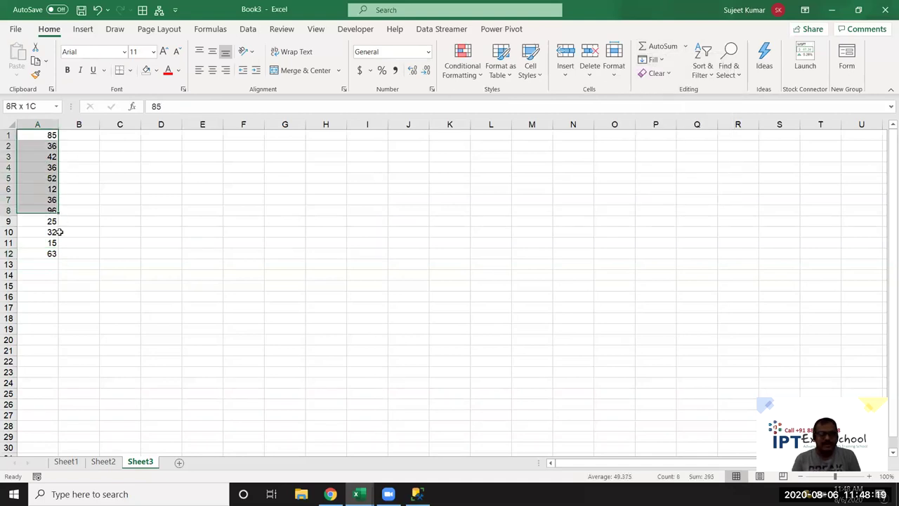
pyautogui.press('Delete')
pyautogui.hotkey('ctrl', 'Home')
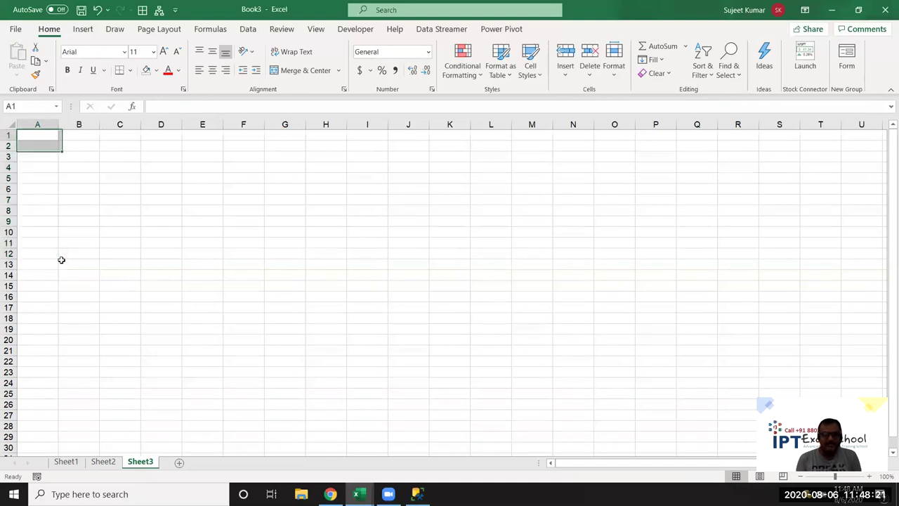
# Step: Enter =RANDBETWEEN(10,90) in A1 and select A1:K18
pyautogui.write('=ra')
pyautogui.press('Down')
pyautogui.press('Down')
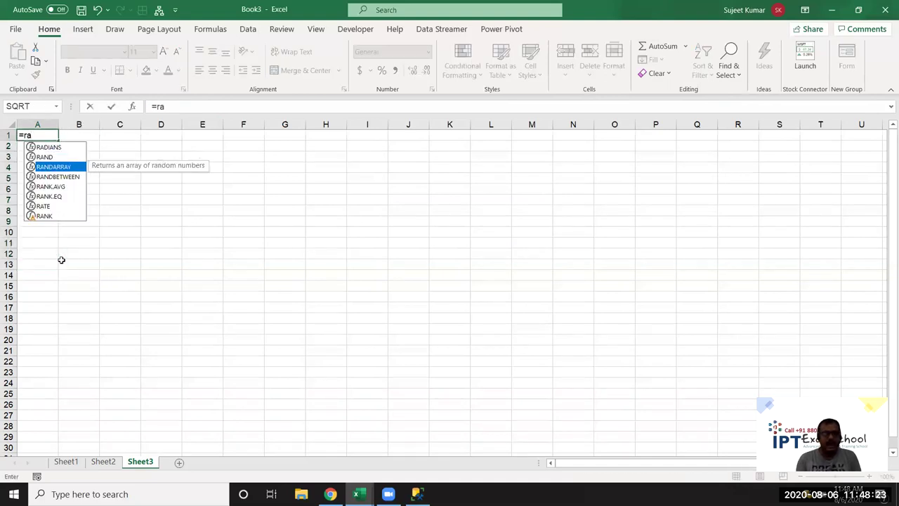
pyautogui.press('Down')
pyautogui.press('Tab')
pyautogui.write('10')
pyautogui.write(',50)')
pyautogui.press('Return')
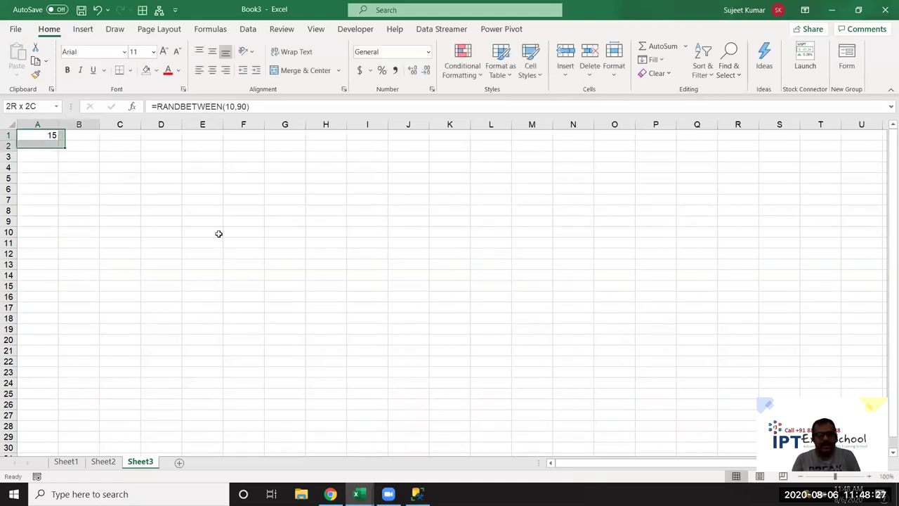
pyautogui.moveTo(45, 137); pyautogui.dragTo(438, 311)
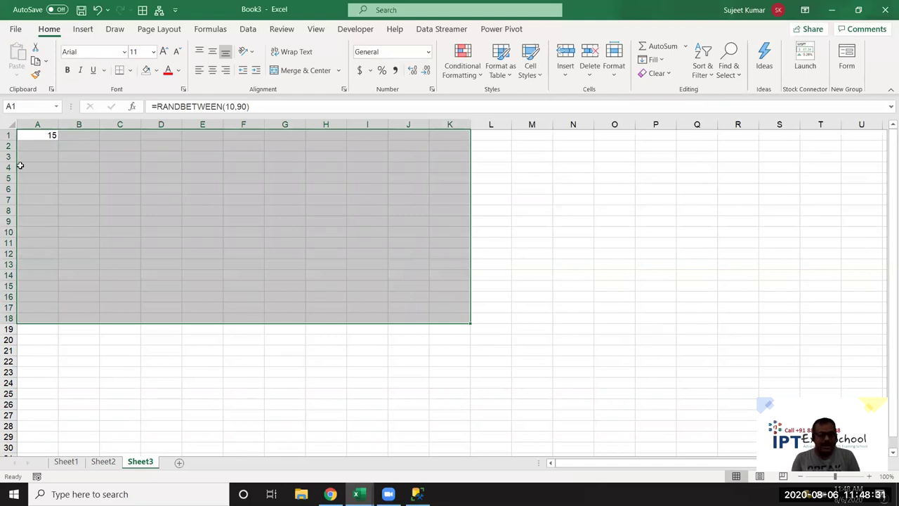
# Step: Fill the RANDBETWEEN formula down column A with Ctrl+D and across to column K with Ctrl+R
pyautogui.hotkey('ctrl', 'd')
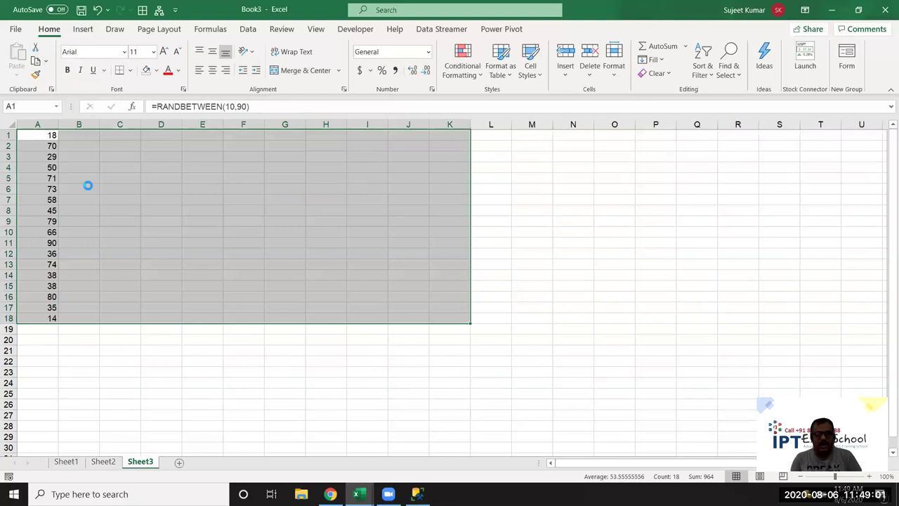
pyautogui.hotkey('ctrl', 'r')
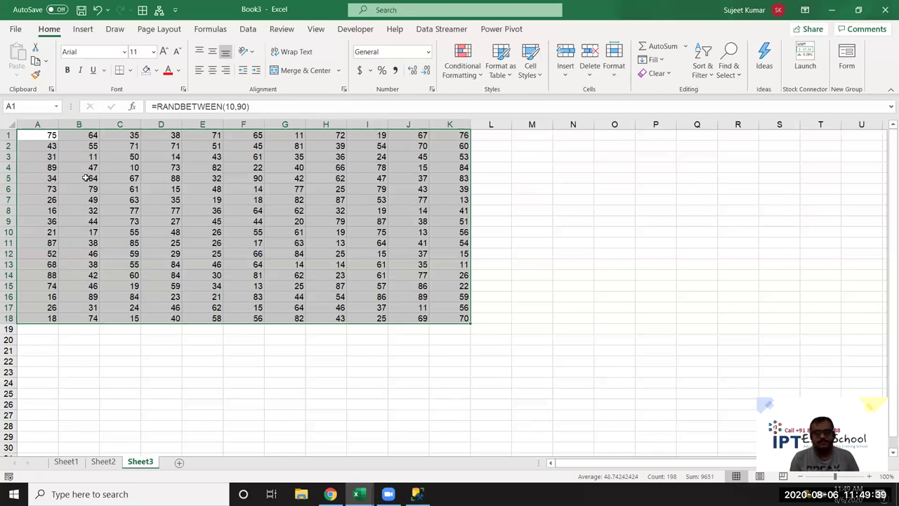
# Step: Reselect A1:K18, glance at the Fill options, and undo both fills
pyautogui.click(145, 210)
pyautogui.moveTo(51, 133); pyautogui.dragTo(455, 315)
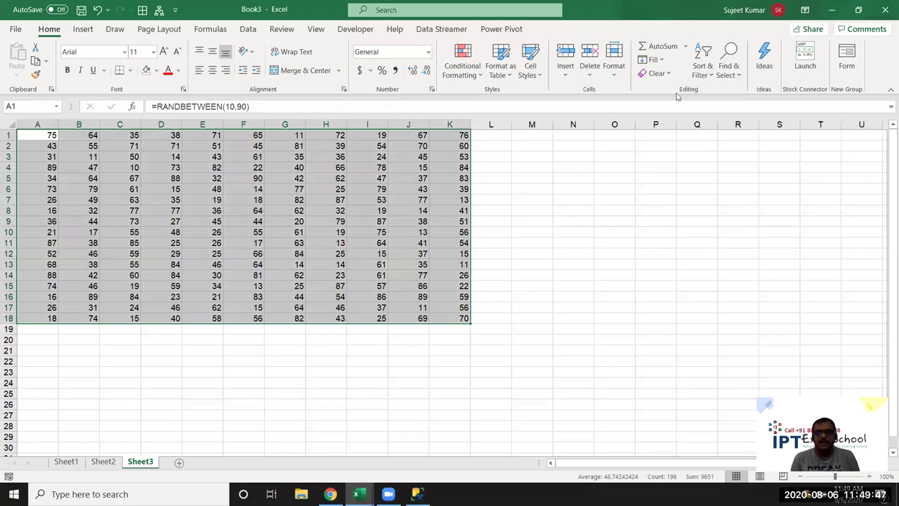
pyautogui.click(661, 61)
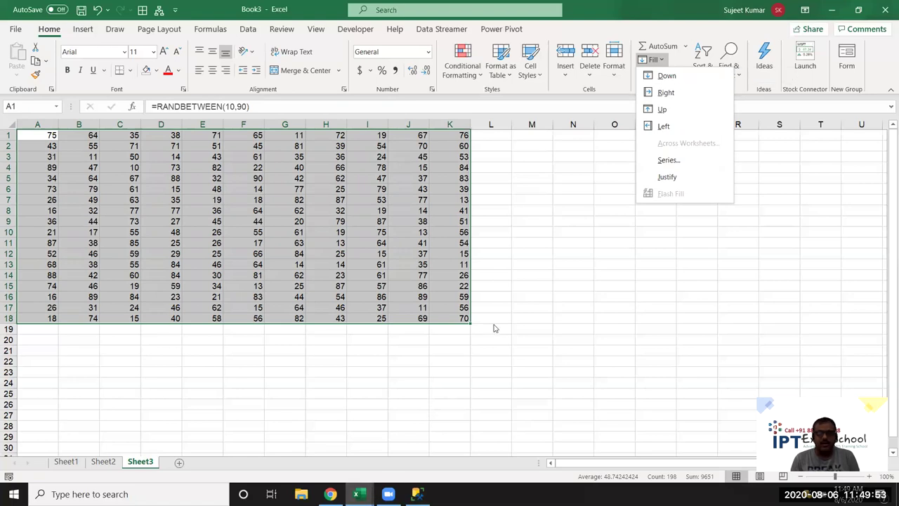
pyautogui.click(546, 279)
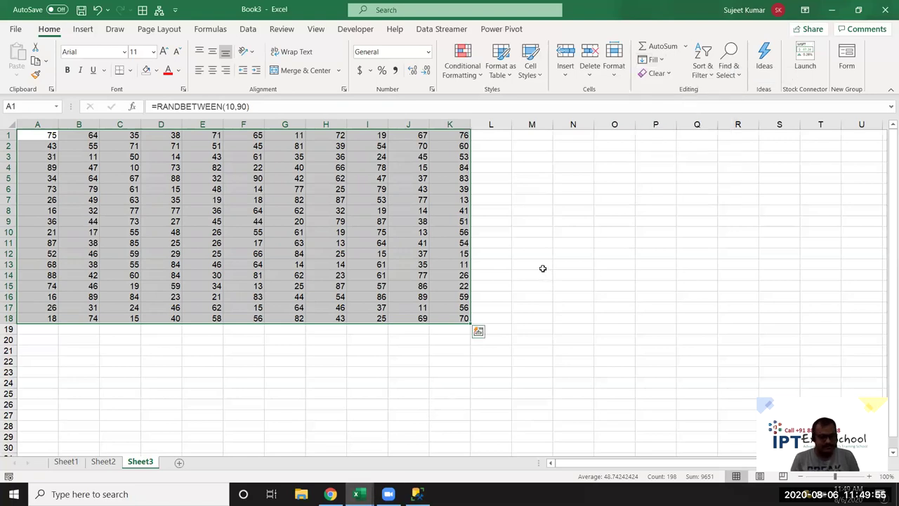
pyautogui.hotkey('ctrl', 'z')
pyautogui.hotkey('ctrl', 'z')
pyautogui.click(167, 221)
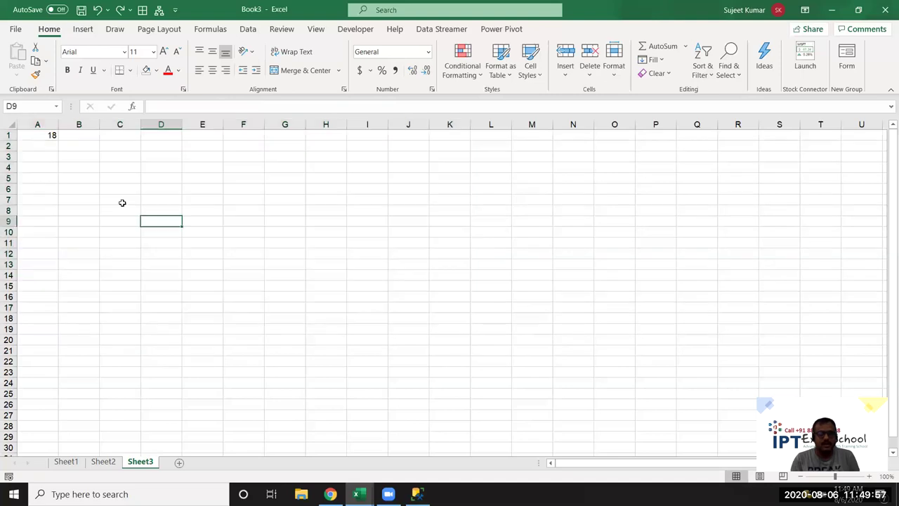
# Step: Copy A1's formula into A3:L18, then clear that range again, leaving only A1
pyautogui.click(43, 137)
pyautogui.hotkey('ctrl', 'c')
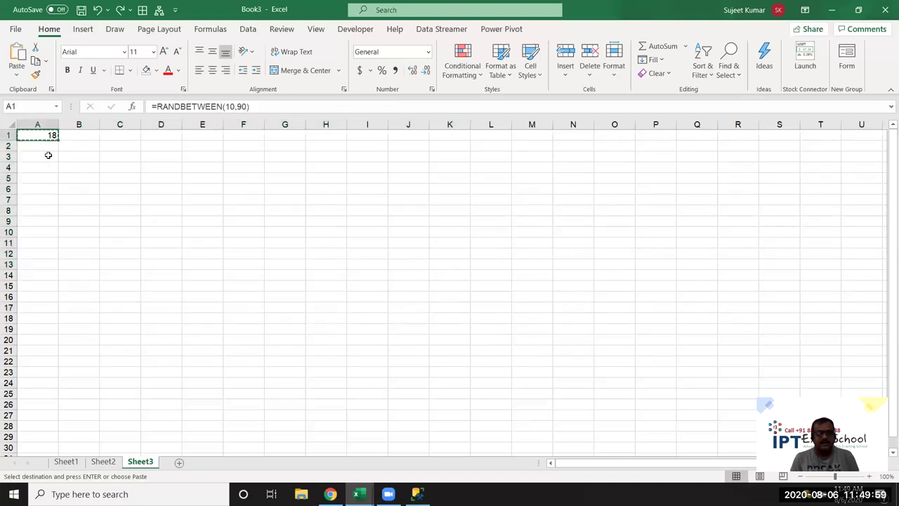
pyautogui.moveTo(49, 155); pyautogui.dragTo(484, 315)
pyautogui.hotkey('ctrl', 'v')
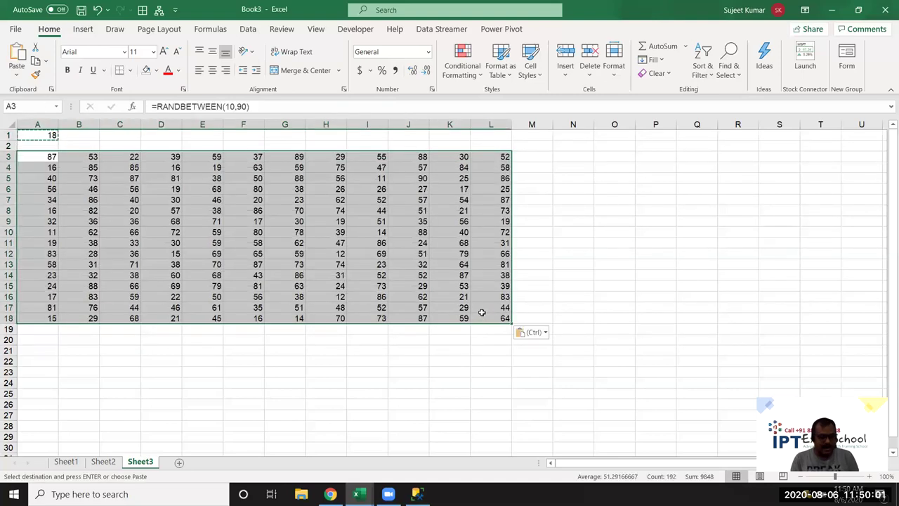
pyautogui.press('Delete')
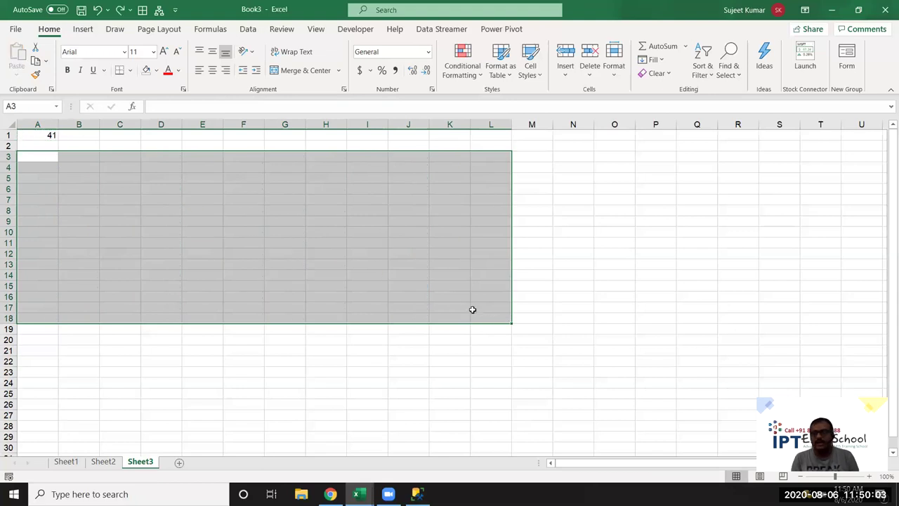
pyautogui.click(665, 62)
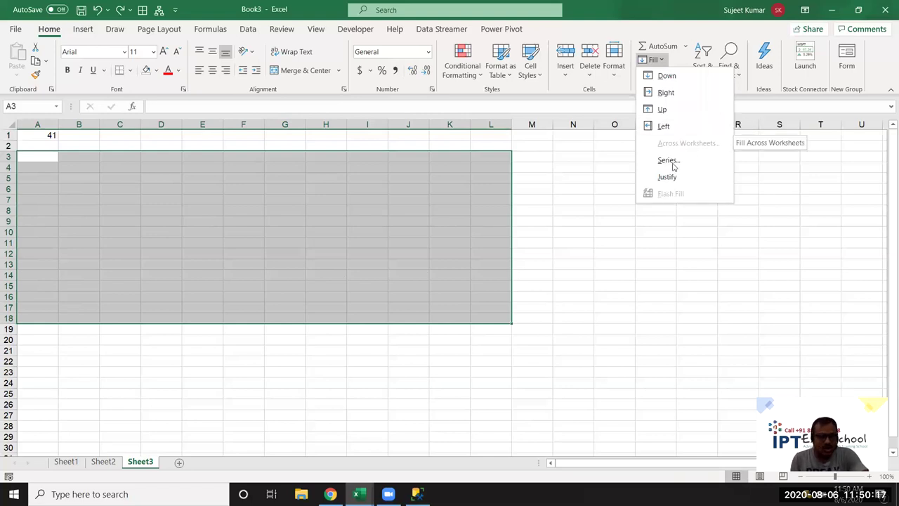
pyautogui.click(618, 231)
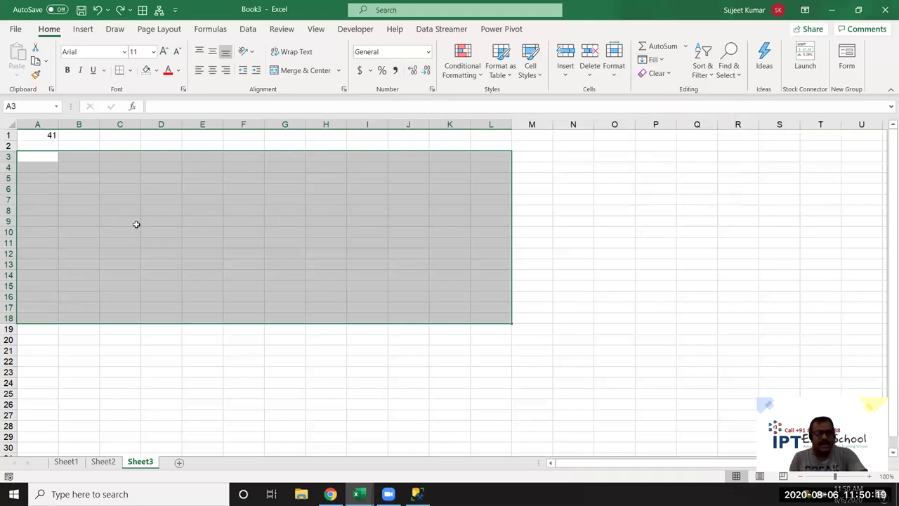
# Step: Create a new workbook and add three more worksheets, returning to Sheet1
pyautogui.click(150, 241)
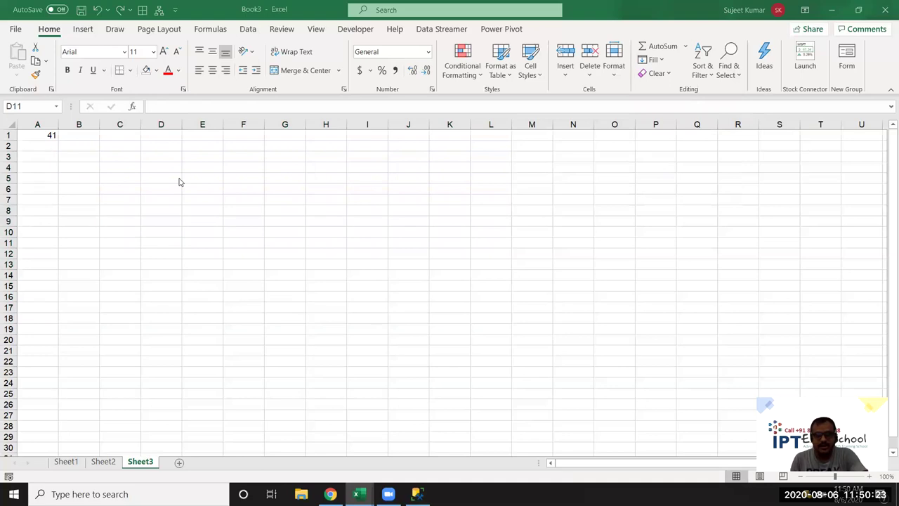
pyautogui.hotkey('ctrl', 'n')
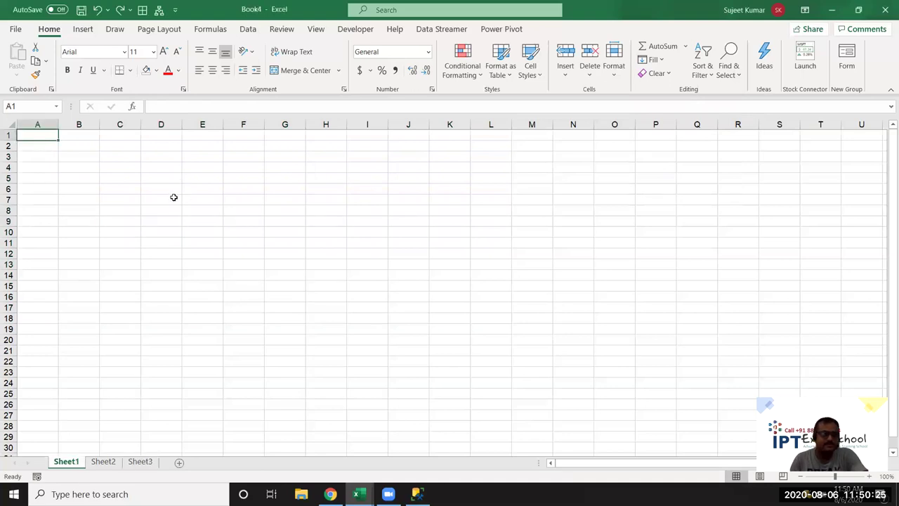
pyautogui.click(173, 198)
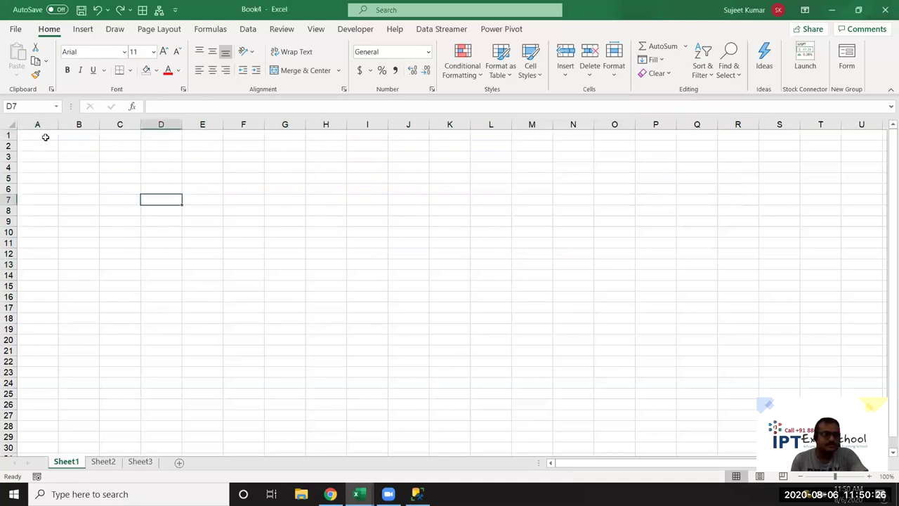
pyautogui.click(180, 465)
pyautogui.click(217, 464)
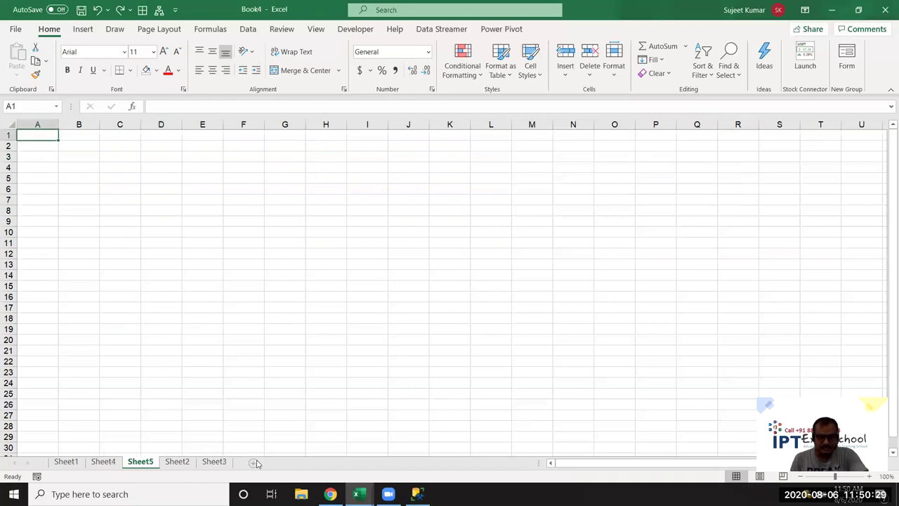
pyautogui.click(254, 463)
pyautogui.click(66, 462)
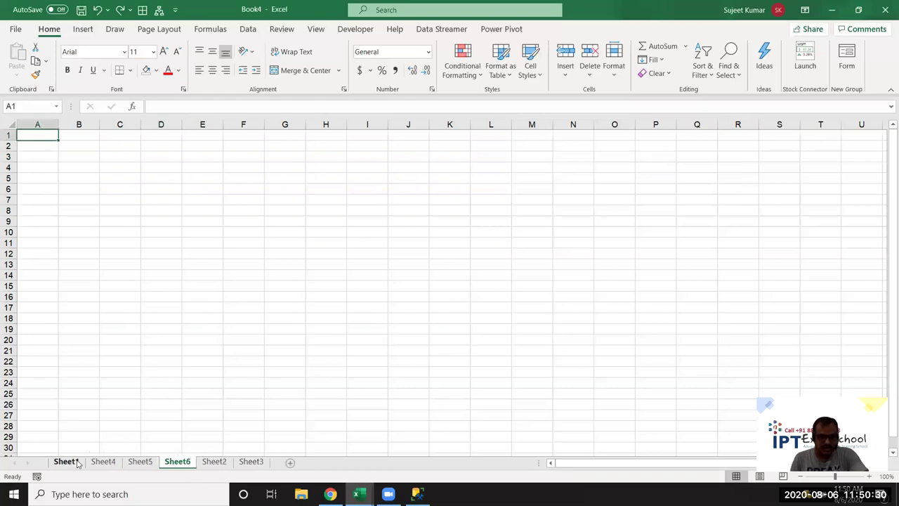
# Step: Enter Date in A2 and today's date 8/6/2020 in B2, then copy A2:B2
pyautogui.click(41, 143)
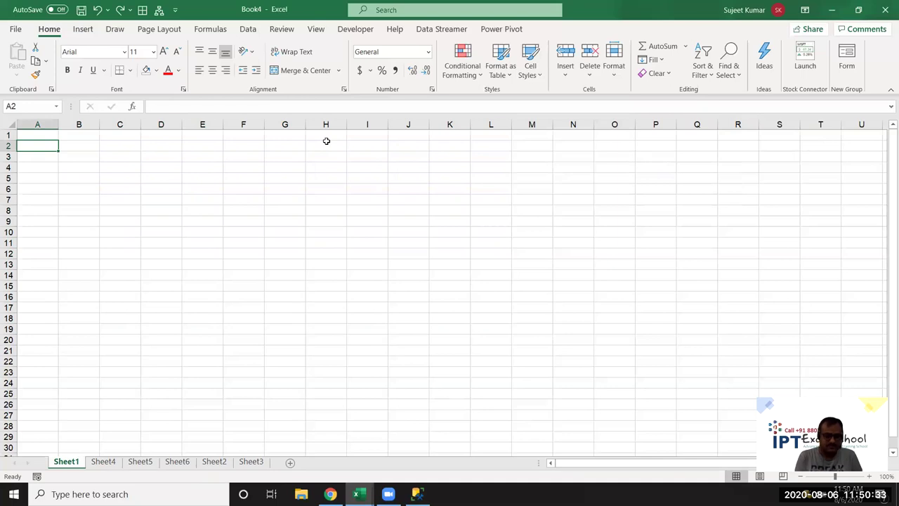
pyautogui.write('Date')
pyautogui.press('Tab')
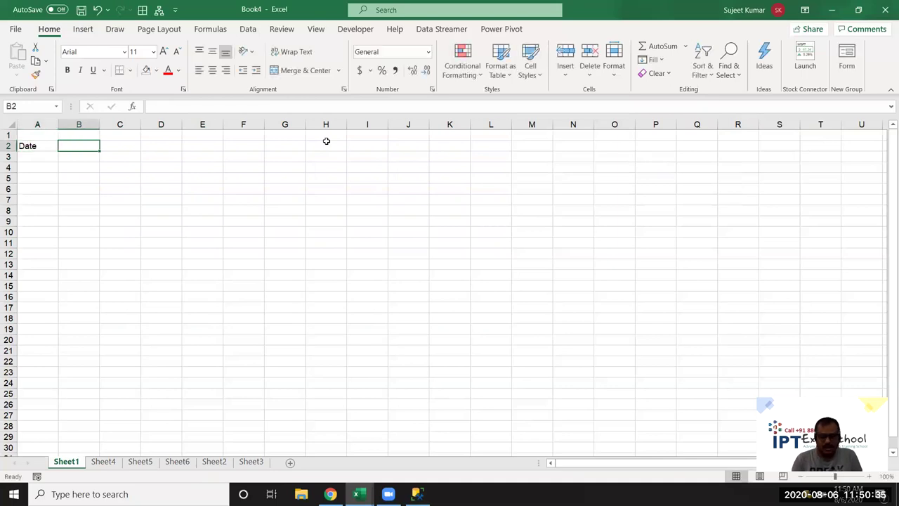
pyautogui.hotkey('ctrl', ';')
pyautogui.press('Return')
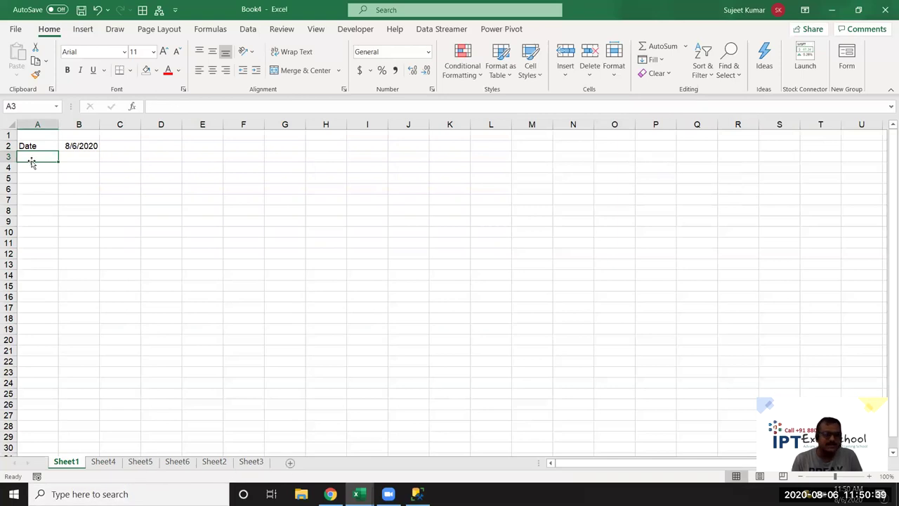
pyautogui.moveTo(49, 146); pyautogui.dragTo(78, 146)
pyautogui.hotkey('ctrl', 'c')
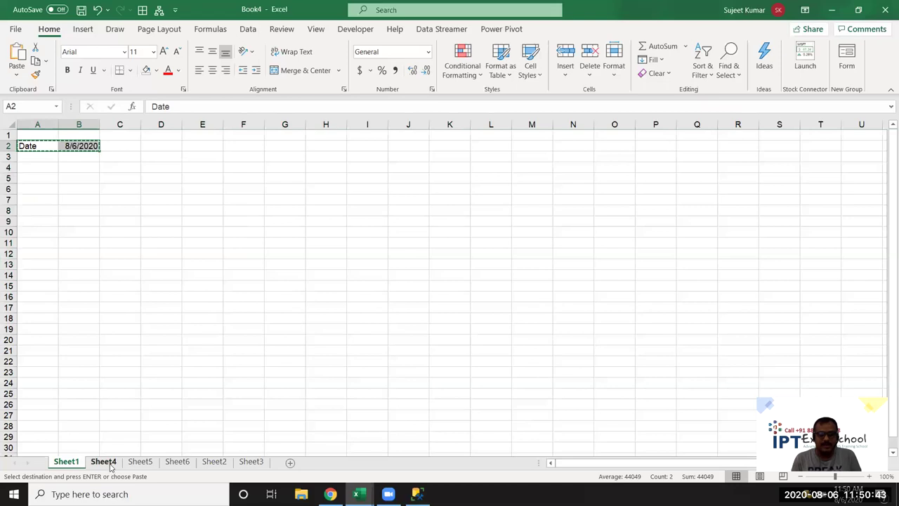
# Step: Group Sheet4 through Sheet3, paste Date and 8/6/2020 into A3:B3, check each sheet, then ungroup
pyautogui.click(106, 462)
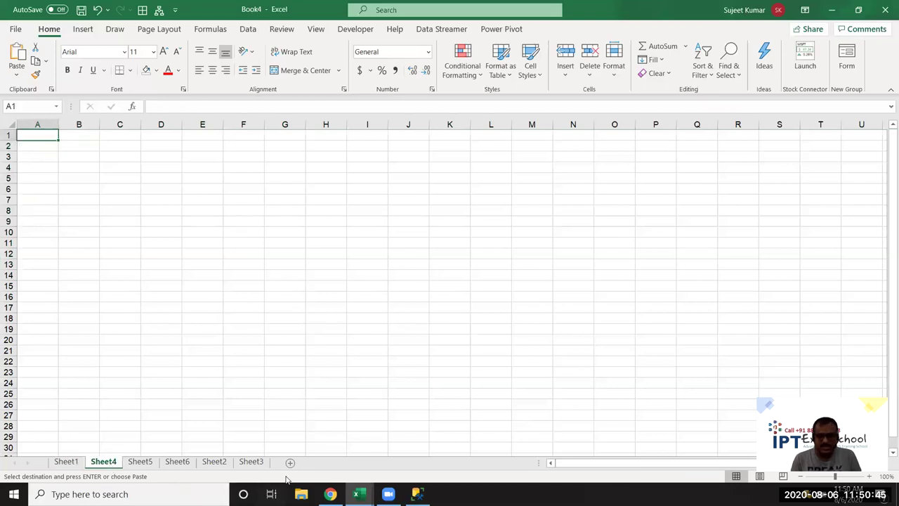
pyautogui.keyDown('shift'); pyautogui.click(251, 461); pyautogui.keyUp('shift')
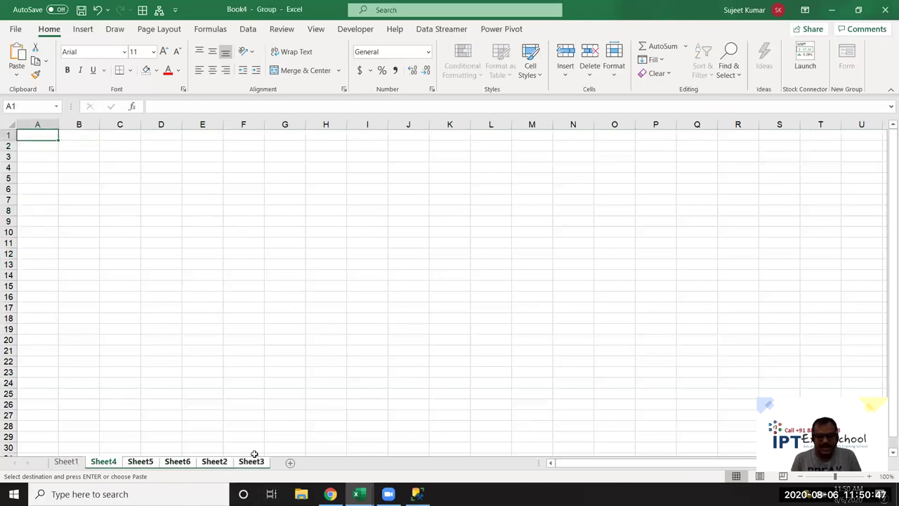
pyautogui.click(41, 161)
pyautogui.hotkey('ctrl', 'v')
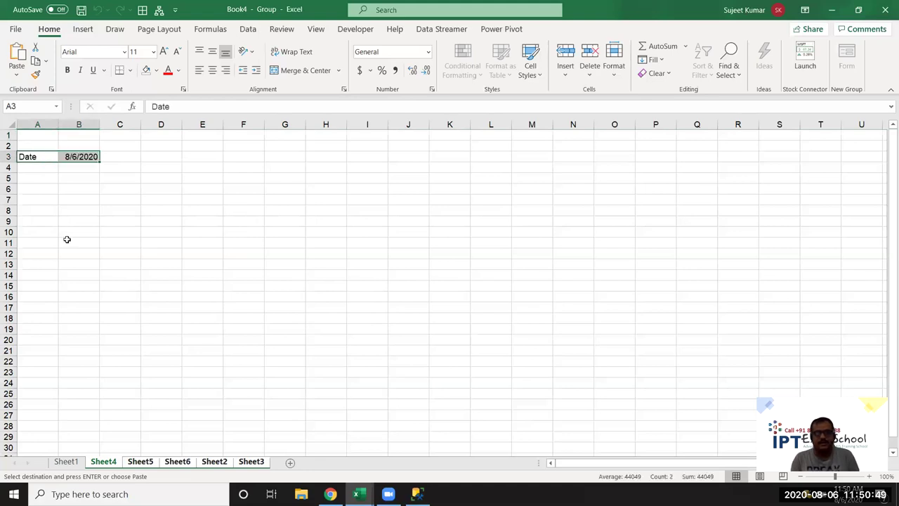
pyautogui.click(150, 465)
pyautogui.click(179, 464)
pyautogui.click(219, 464)
pyautogui.click(247, 463)
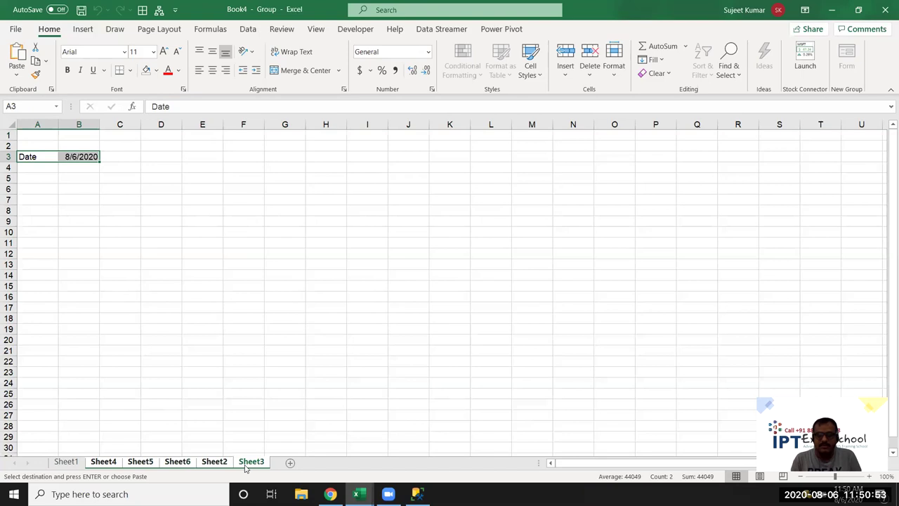
pyautogui.click(74, 464)
pyautogui.press('Escape')
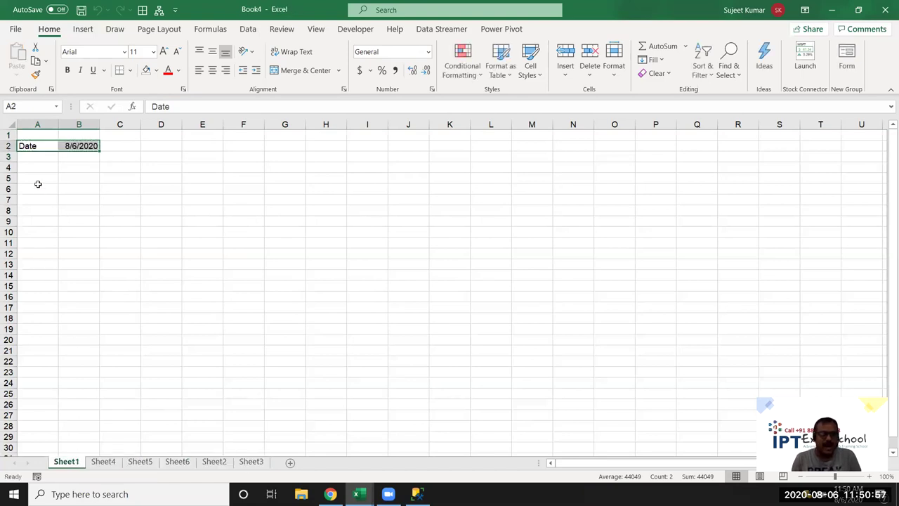
# Step: With all sheets grouped, enter Time in A5 and the current time, 11:51 AM, in B5
pyautogui.click(38, 180)
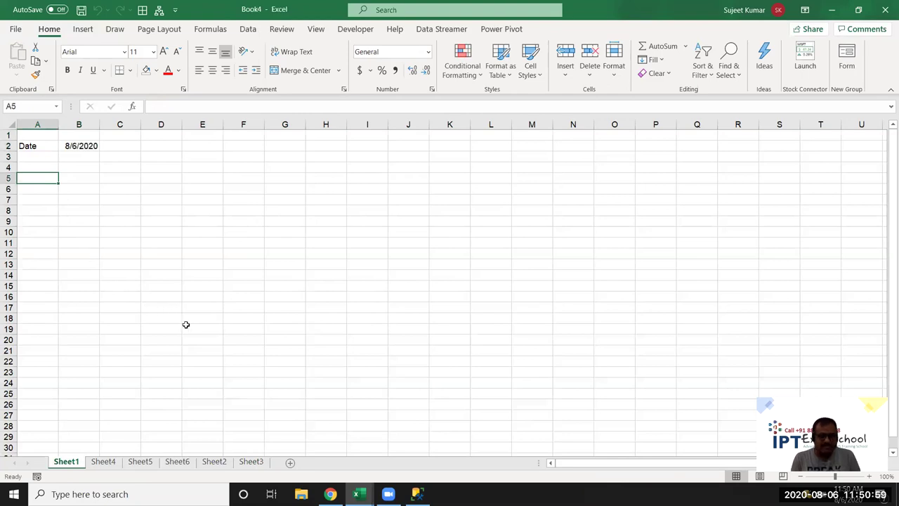
pyautogui.keyDown('shift'); pyautogui.click(250, 462); pyautogui.keyUp('shift')
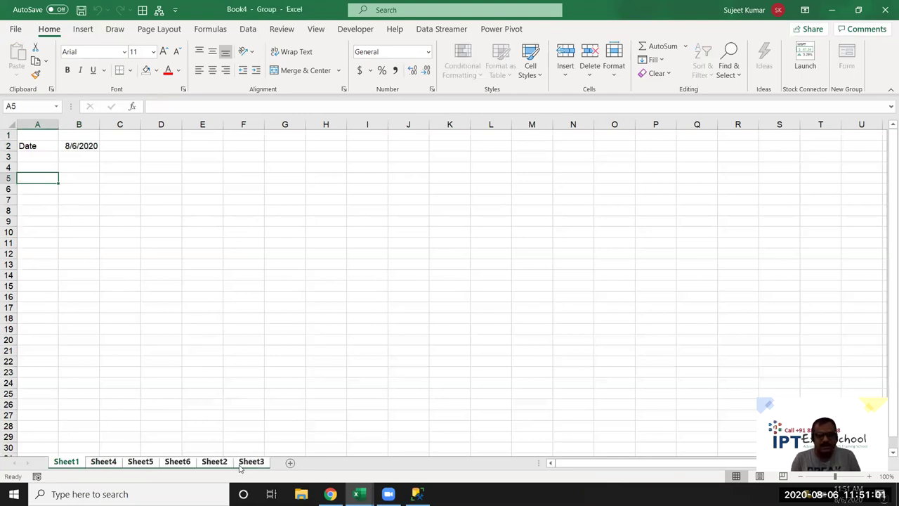
pyautogui.write('Ti')
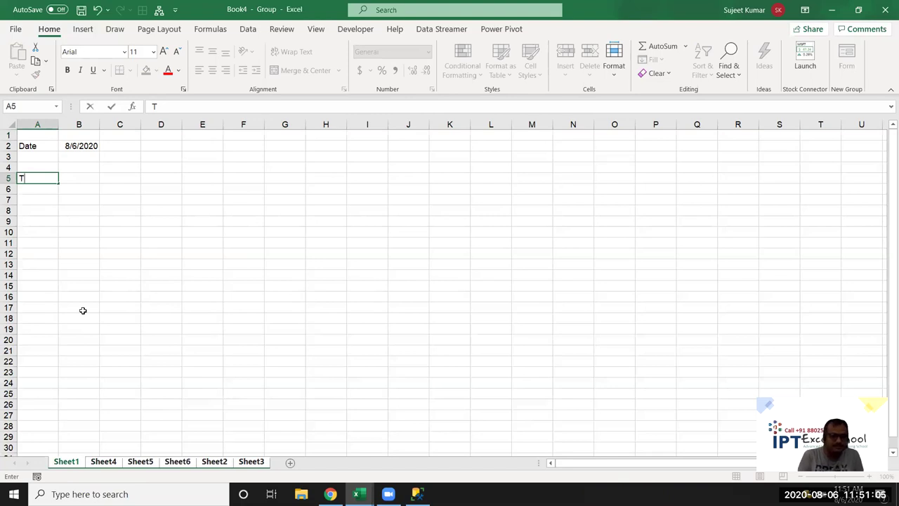
pyautogui.write('me')
pyautogui.press('Tab')
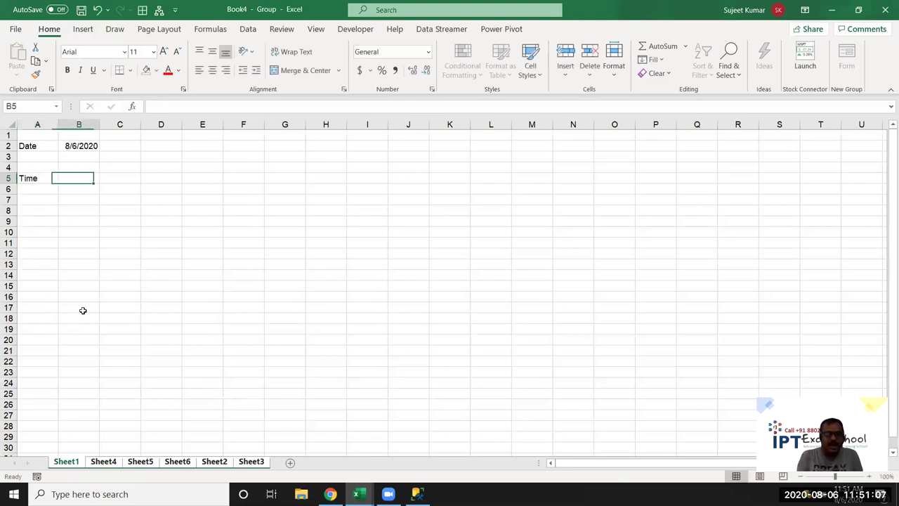
pyautogui.hotkey('ctrl', ';')
pyautogui.press('Escape')
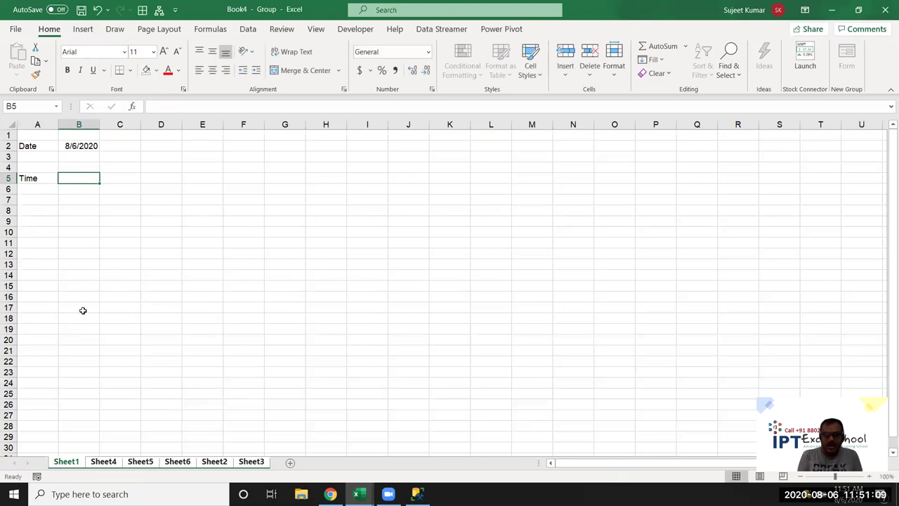
pyautogui.hotkey('ctrl', 'shift', ';')
pyautogui.press('Return')
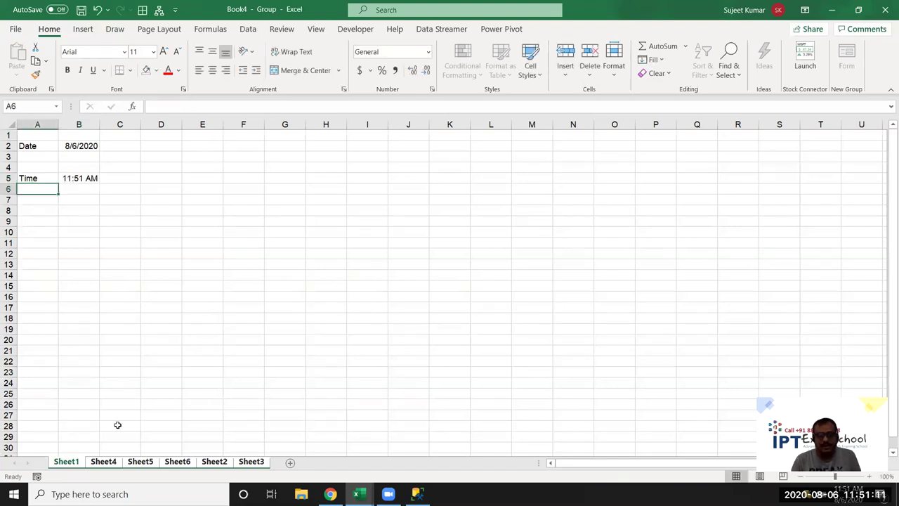
# Step: Ungroup and check Sheet4, Sheet5, Sheet6, Sheet2 and Sheet3, then return to Sheet1
pyautogui.click(111, 468)
pyautogui.click(144, 468)
pyautogui.click(177, 463)
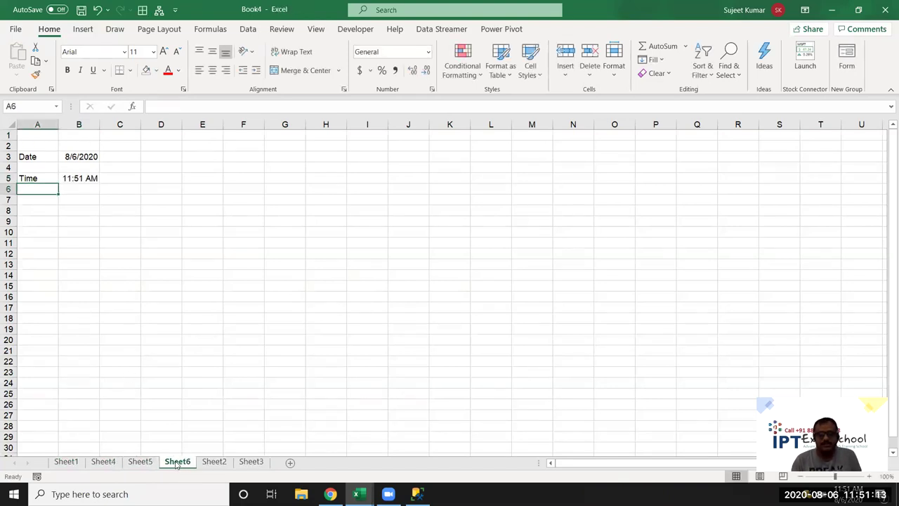
pyautogui.click(212, 463)
pyautogui.click(250, 465)
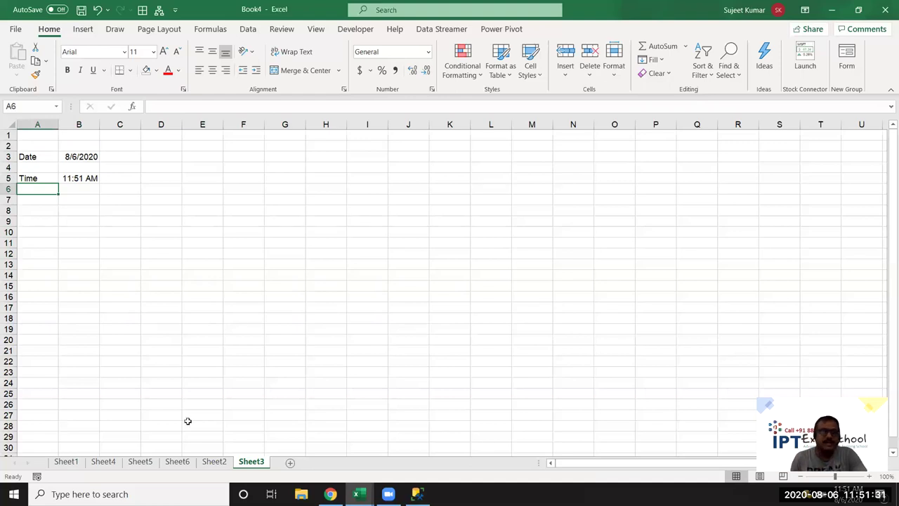
pyautogui.moveTo(30, 181); pyautogui.dragTo(93, 187)
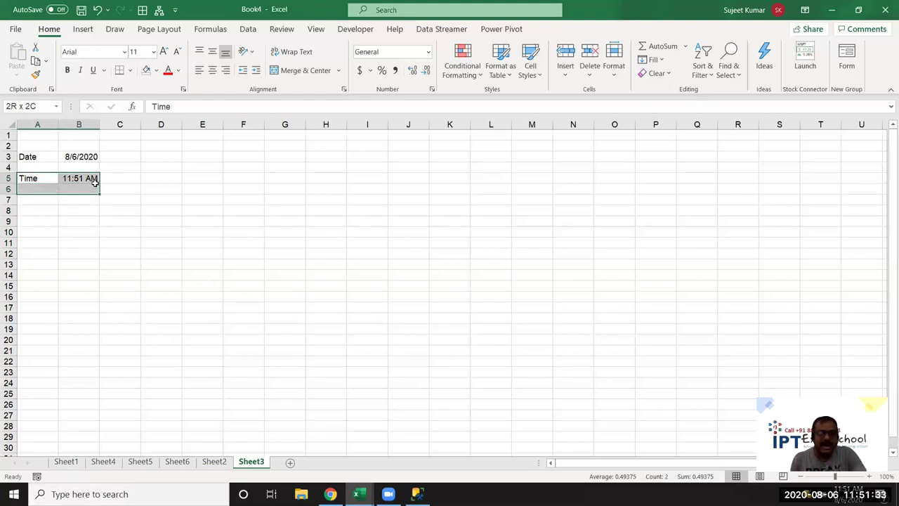
pyautogui.click(66, 461)
pyautogui.click(43, 179)
pyautogui.click(47, 233)
# Step: Enter Location in A8 and Delhi in B8
pyautogui.click(48, 209)
pyautogui.write('Locati')
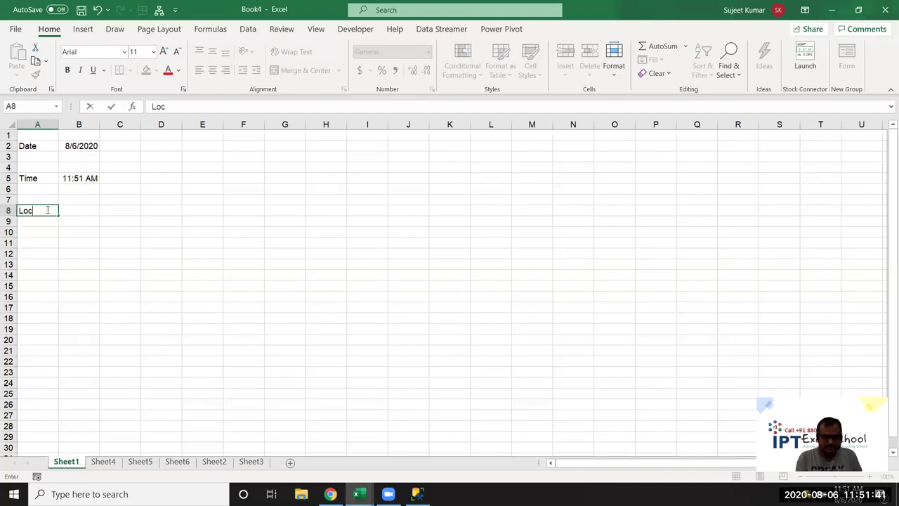
pyautogui.write('on')
pyautogui.press('Return')
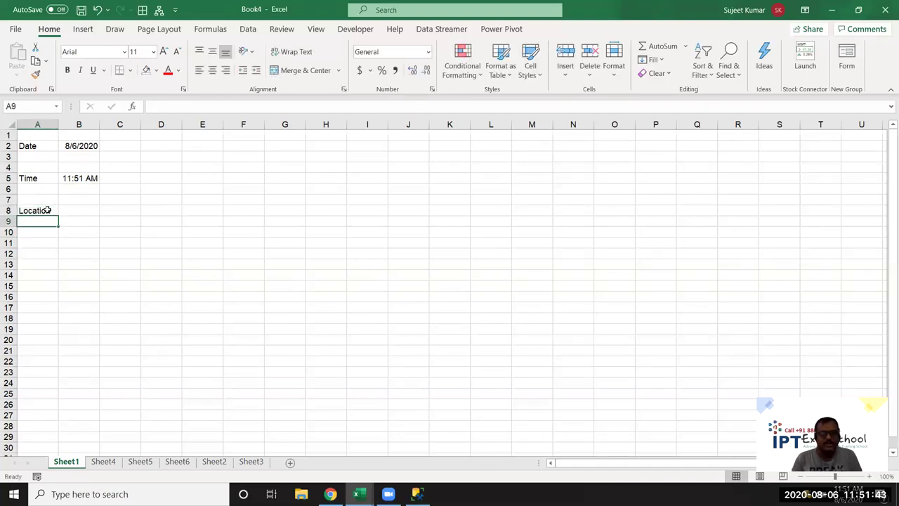
pyautogui.click(48, 210)
pyautogui.press('Right')
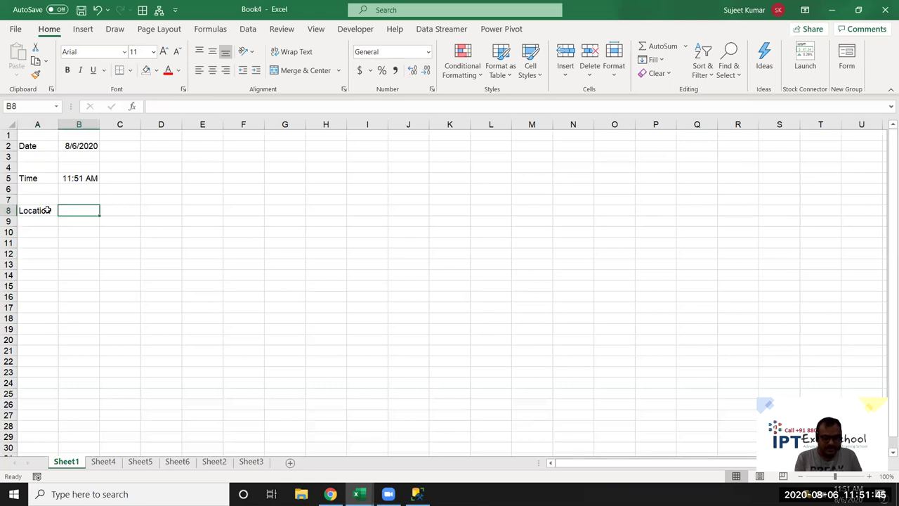
pyautogui.write('Delhi')
pyautogui.press('Return')
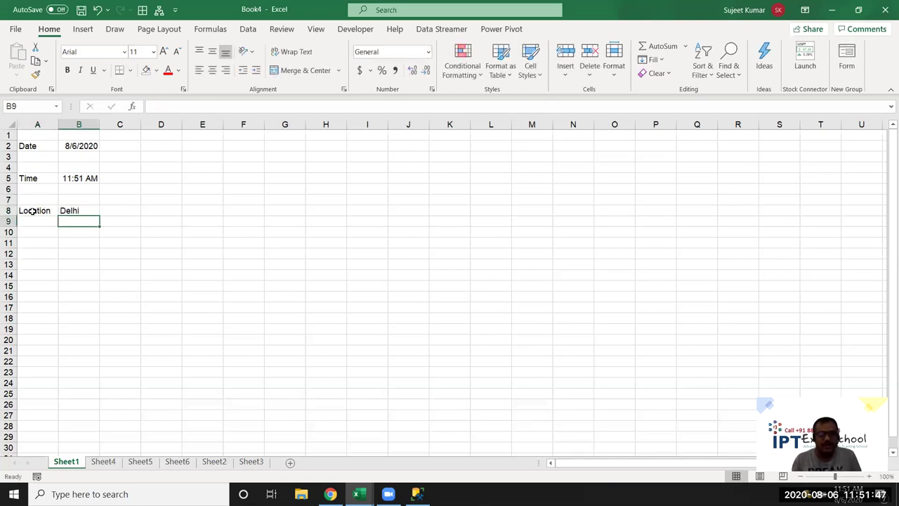
# Step: Give A8:B8 an orange fill and All Borders
pyautogui.moveTo(39, 211); pyautogui.dragTo(79, 210)
pyautogui.click(156, 70)
pyautogui.click(164, 181)
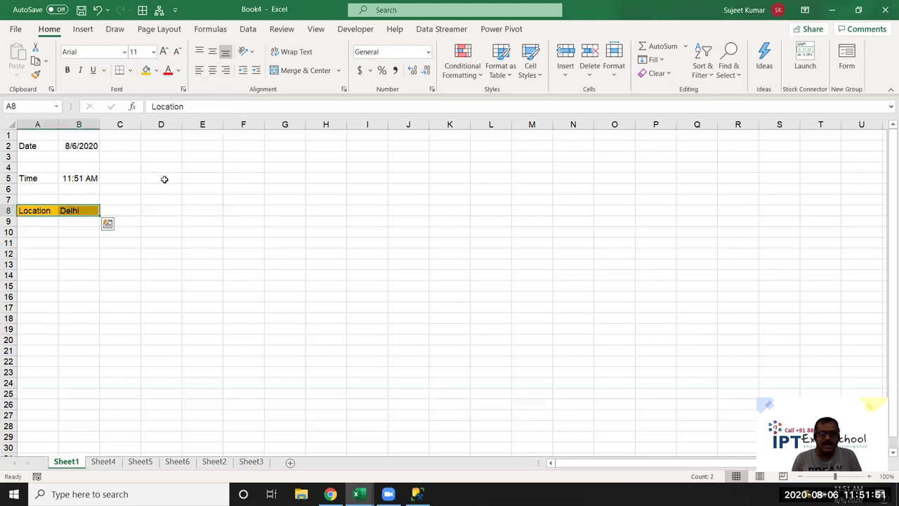
pyautogui.click(130, 70)
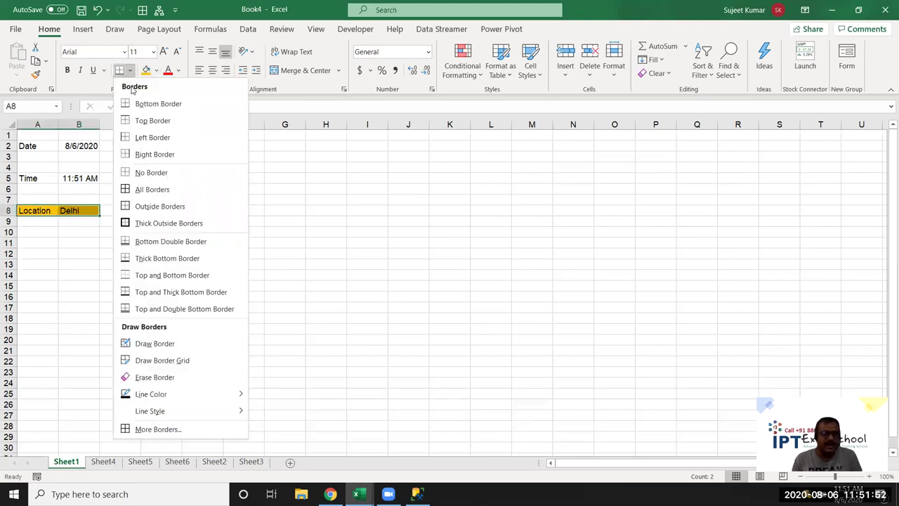
pyautogui.click(152, 189)
pyautogui.click(63, 221)
pyautogui.moveTo(46, 211); pyautogui.dragTo(73, 211)
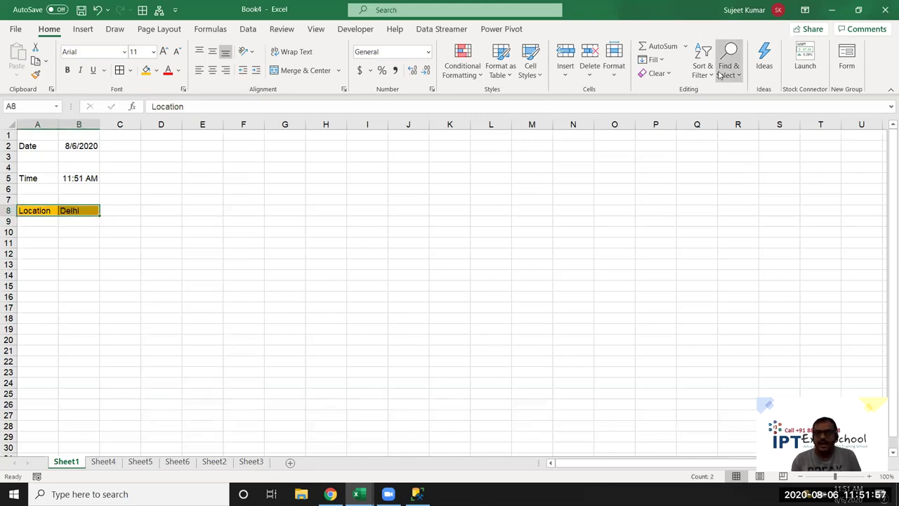
# Step: Group all sheets and use Fill Across Worksheets to copy A8:B8 with contents and formats
pyautogui.click(659, 61)
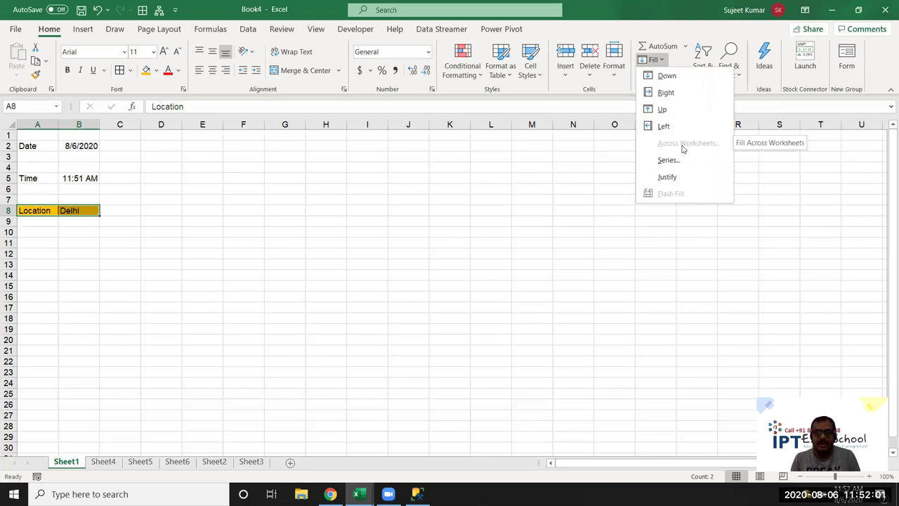
pyautogui.press('Escape')
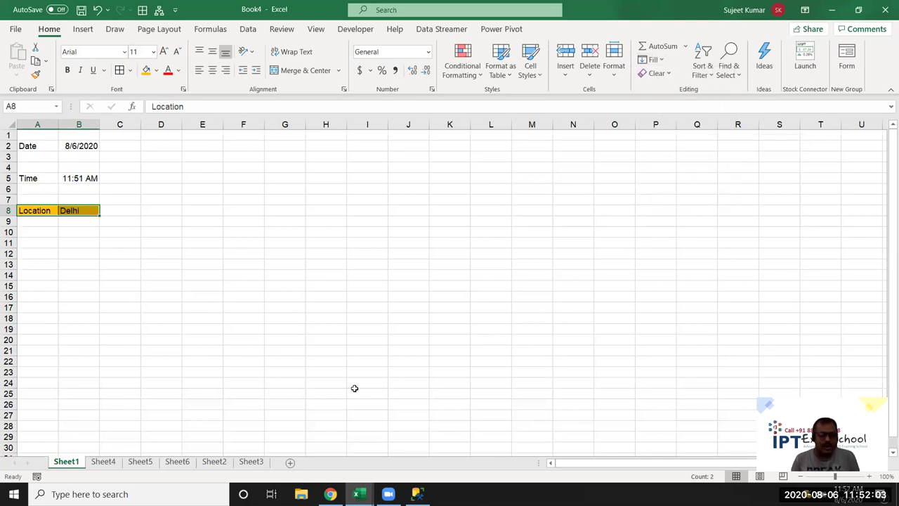
pyautogui.keyDown('shift'); pyautogui.click(252, 462); pyautogui.keyUp('shift')
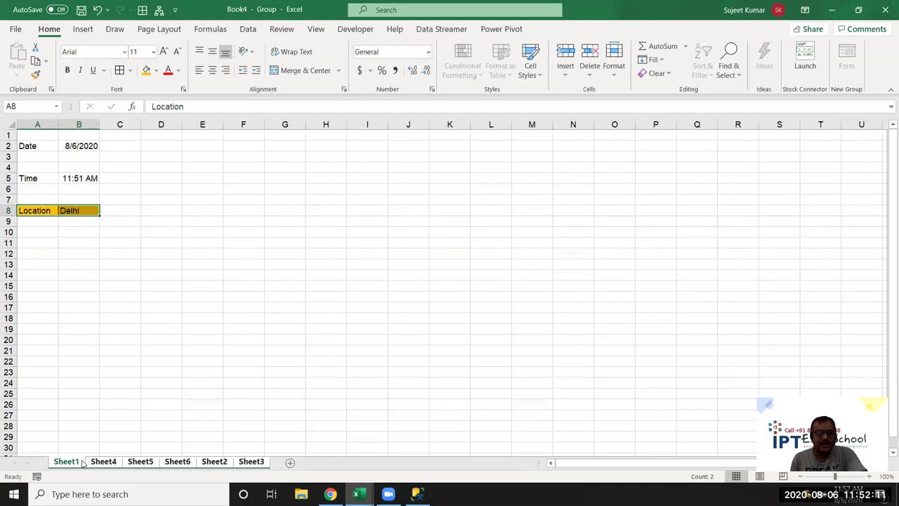
pyautogui.click(655, 60)
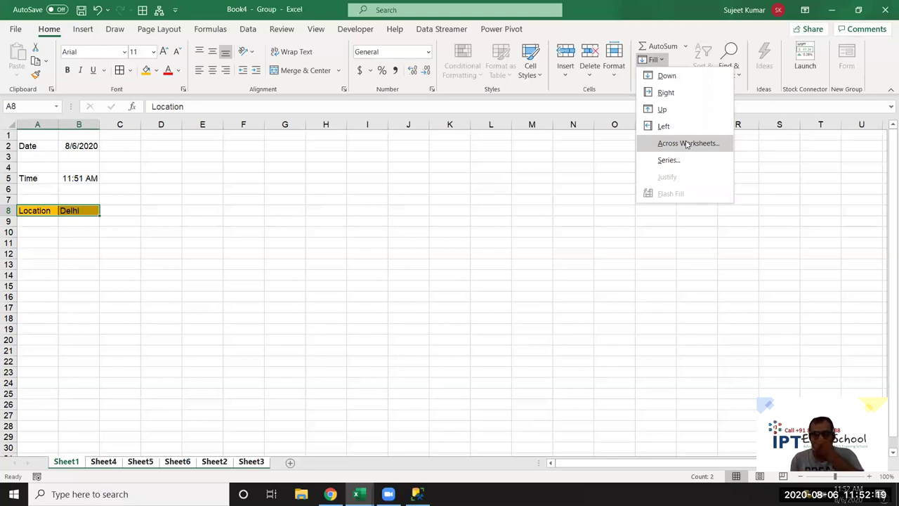
pyautogui.click(688, 144)
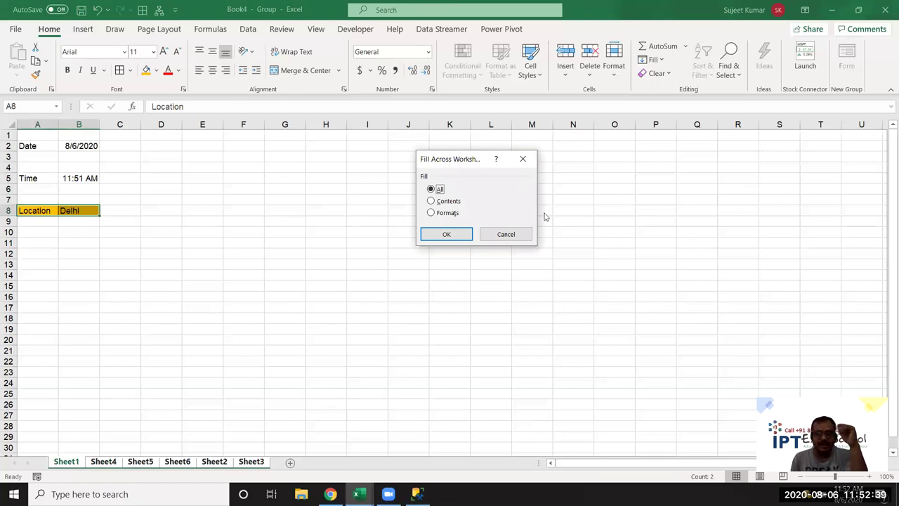
pyautogui.click(447, 233)
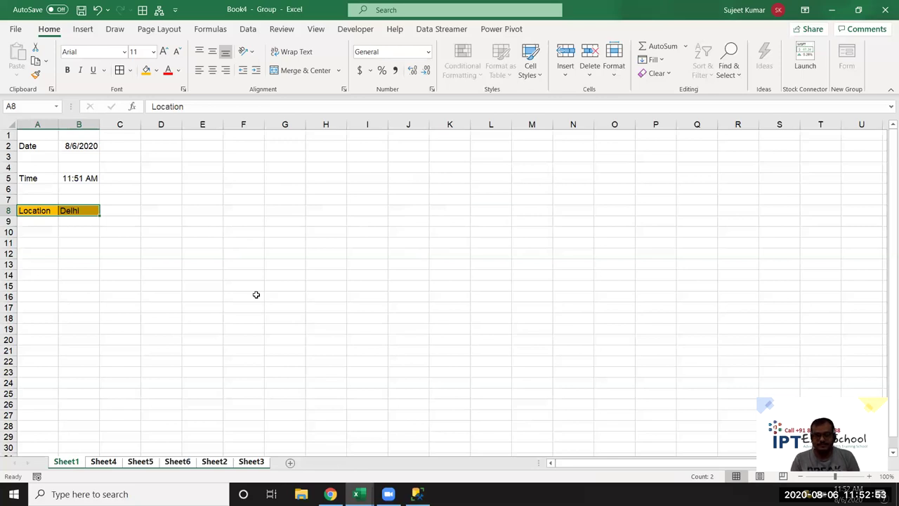
# Step: Ungroup and check the copied Location row on Sheet2, Sheet6, Sheet5 and Sheet4, then return to Sheet1
pyautogui.click(91, 197)
pyautogui.click(88, 211)
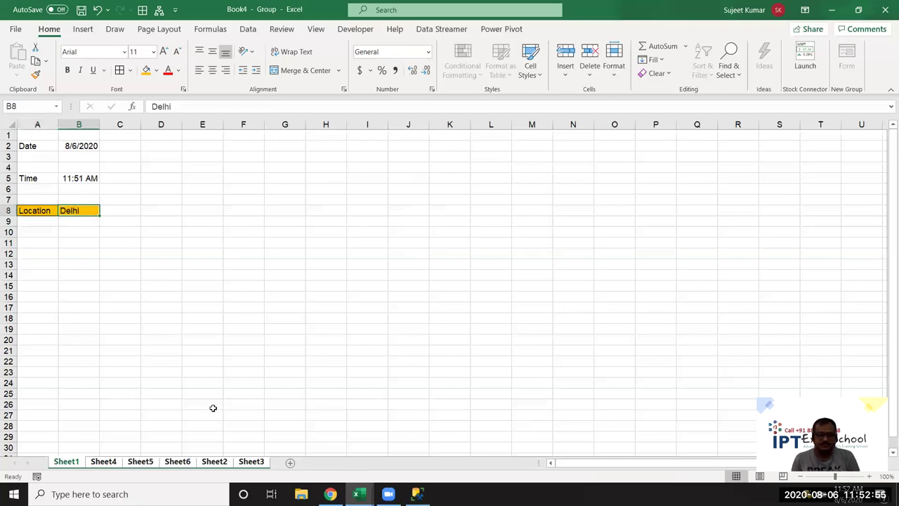
pyautogui.click(210, 465)
pyautogui.click(169, 464)
pyautogui.click(140, 462)
pyautogui.click(103, 463)
pyautogui.click(66, 463)
pyautogui.click(71, 283)
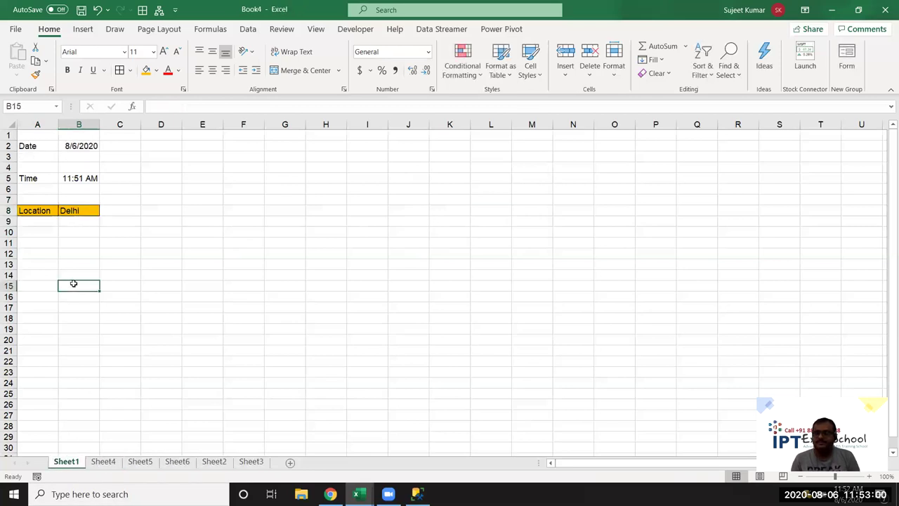
pyautogui.click(664, 69)
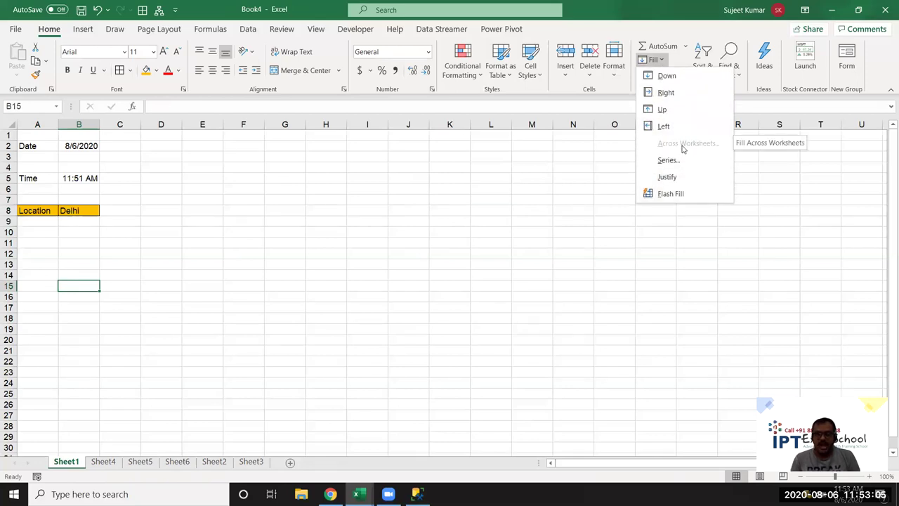
pyautogui.click(378, 221)
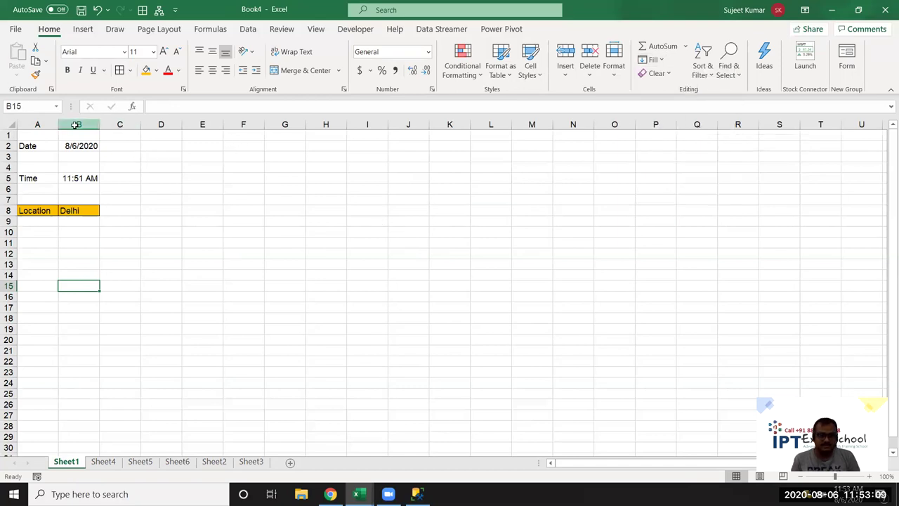
# Step: Clear columns A and B, then enter 1 in A1 and 2 in A2
pyautogui.moveTo(76, 124); pyautogui.dragTo(37, 124)
pyautogui.hotkey('ctrl', '-')
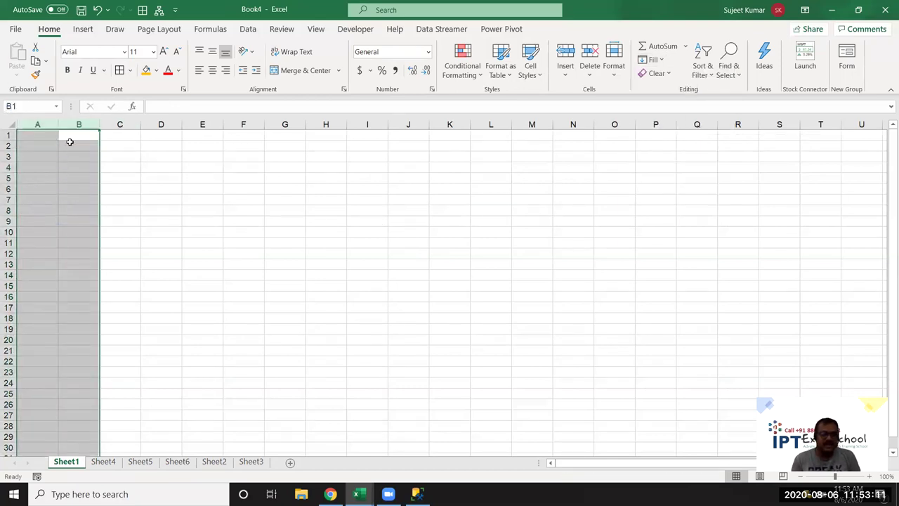
pyautogui.click(35, 137)
pyautogui.write('1')
pyautogui.press('Return')
pyautogui.write('2')
pyautogui.press('Return')
# Step: Extend the 1, 2 series down to 14, then undo the fill
pyautogui.click(50, 137)
pyautogui.moveTo(51, 138); pyautogui.dragTo(58, 276)
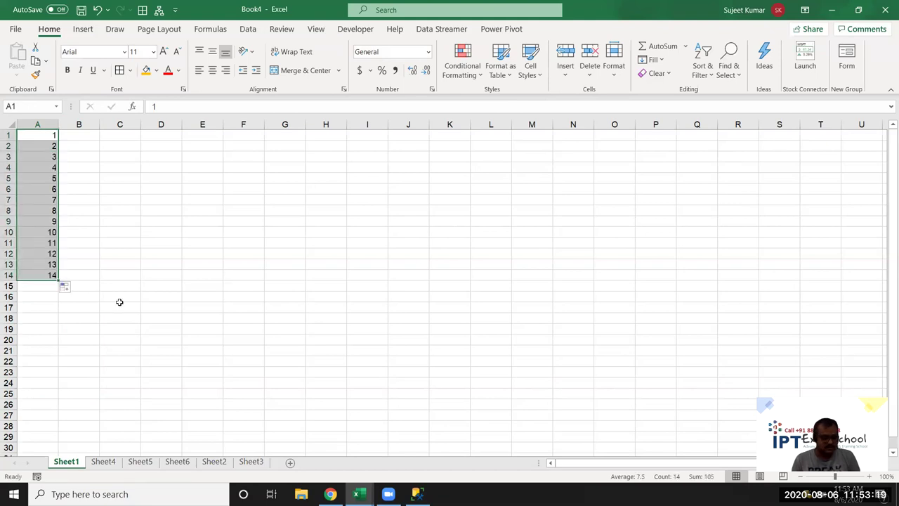
pyautogui.hotkey('ctrl', 'z')
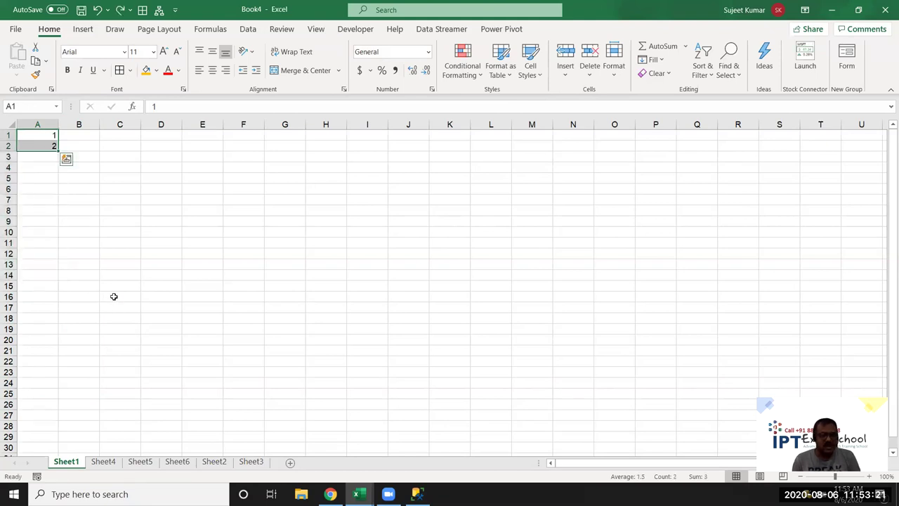
pyautogui.hotkey('ctrl', 'Home')
pyautogui.press('Down')
# Step: Clear A2 and fill A1:A26 with a Series of step value 2, giving odd numbers 1 to 51
pyautogui.press('Delete')
pyautogui.press('Up')
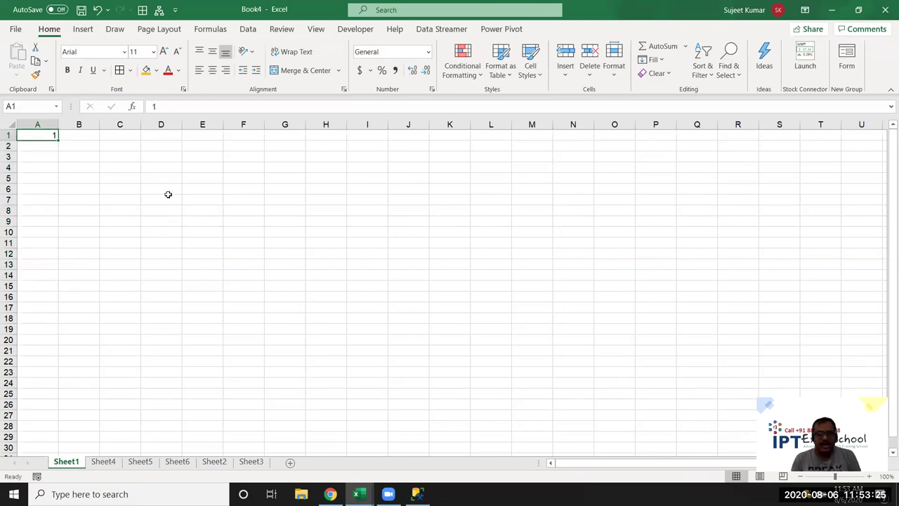
pyautogui.moveTo(55, 135); pyautogui.dragTo(42, 402)
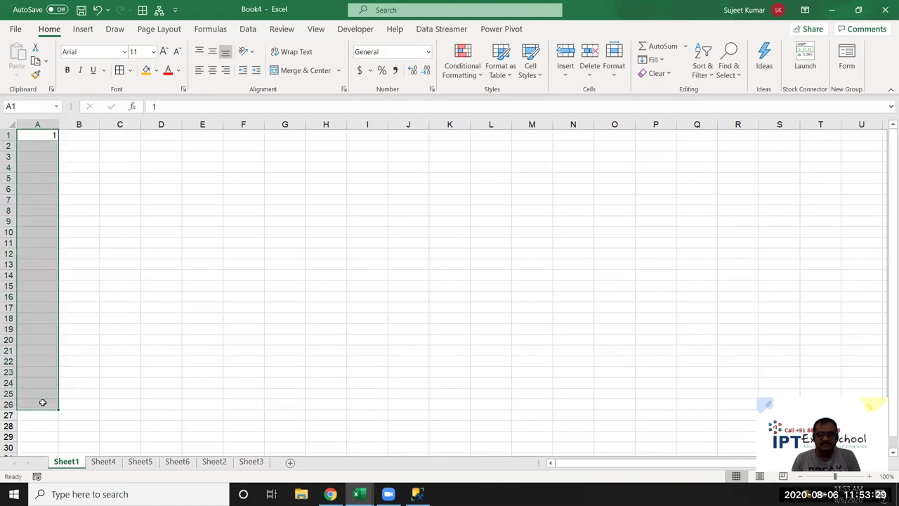
pyautogui.click(653, 59)
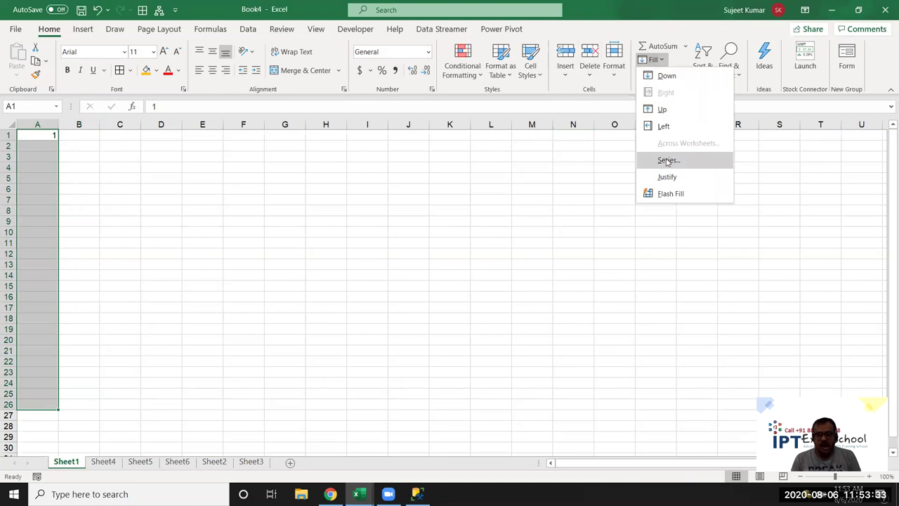
pyautogui.click(668, 160)
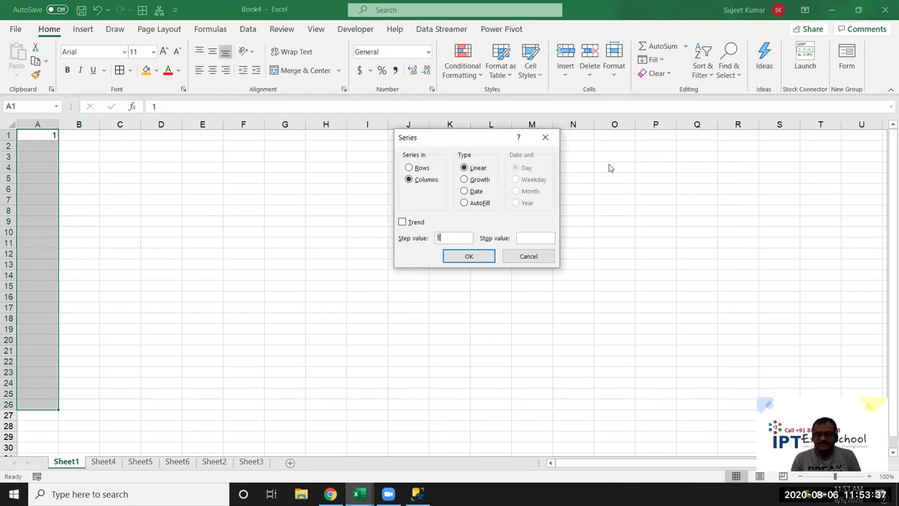
pyautogui.moveTo(481, 144); pyautogui.dragTo(383, 162)
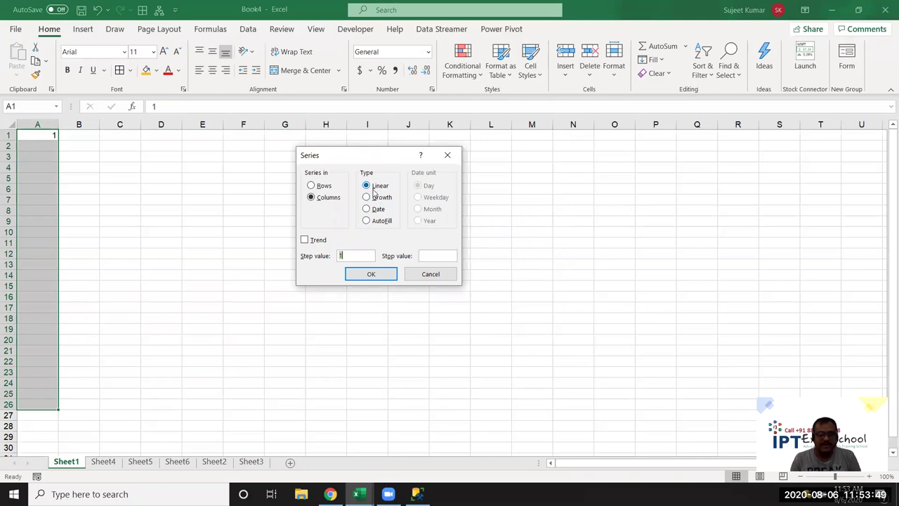
pyautogui.click(342, 255)
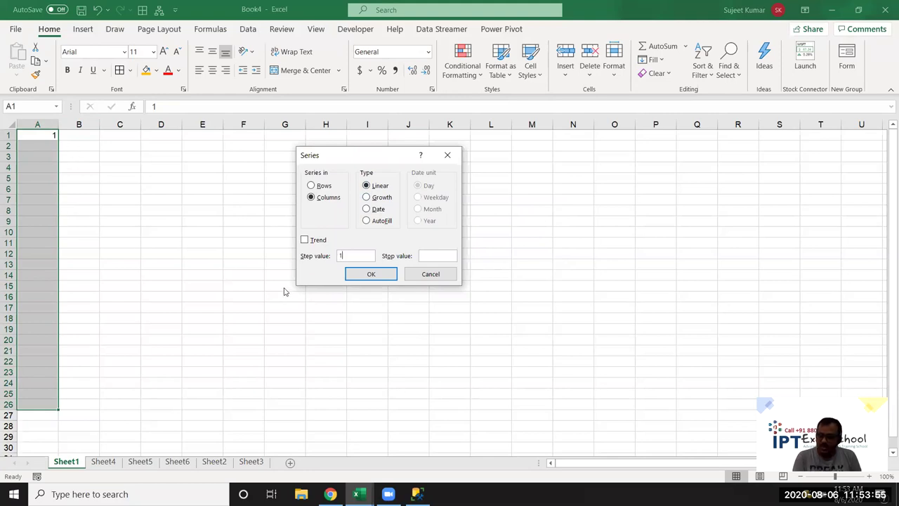
pyautogui.write('2')
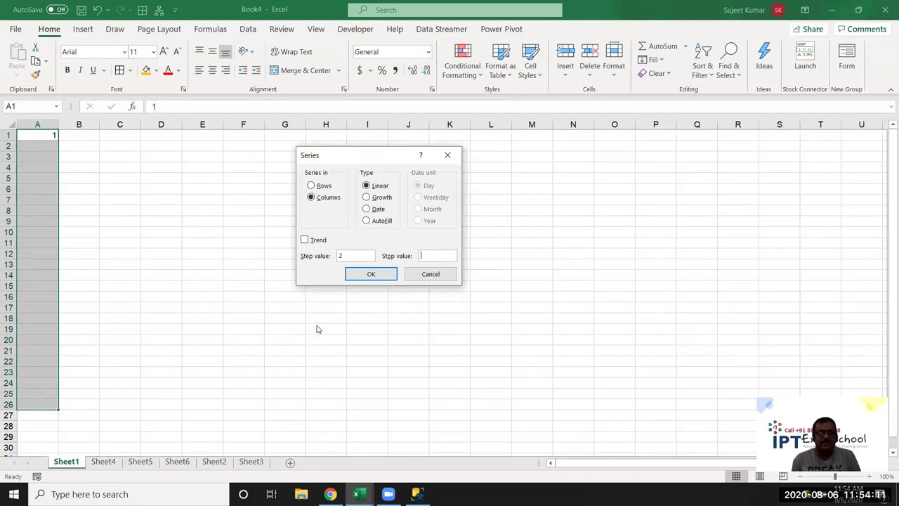
pyautogui.click(387, 274)
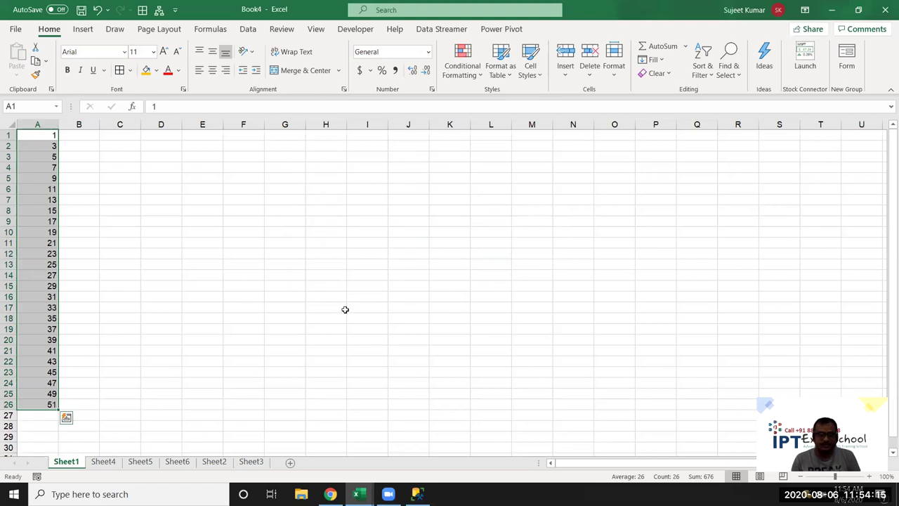
# Step: Apply a Growth series with step value 2 to A1:A26, doubling from 1 to 33554432
pyautogui.click(460, 74)
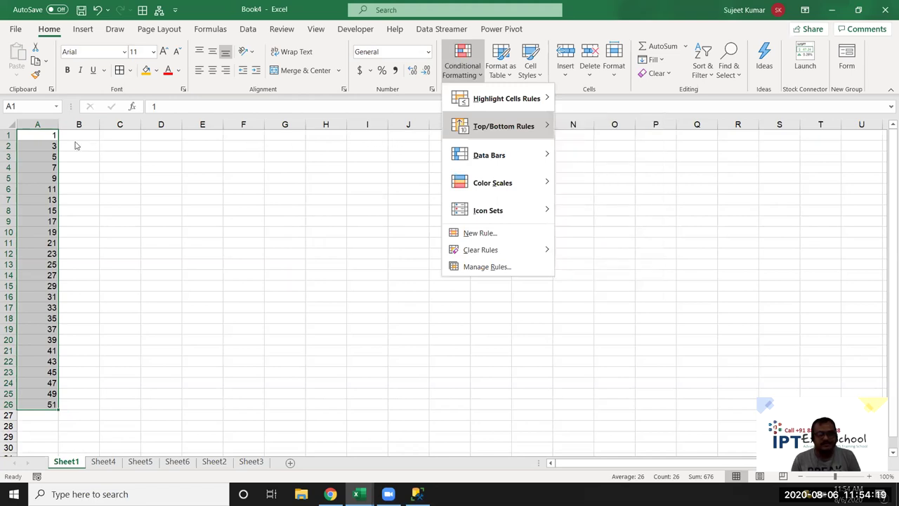
pyautogui.press('Escape')
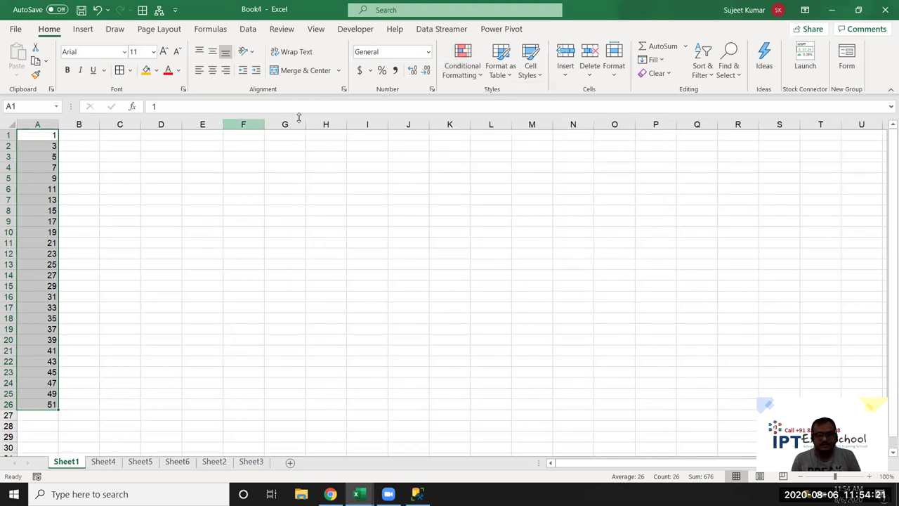
pyautogui.click(653, 60)
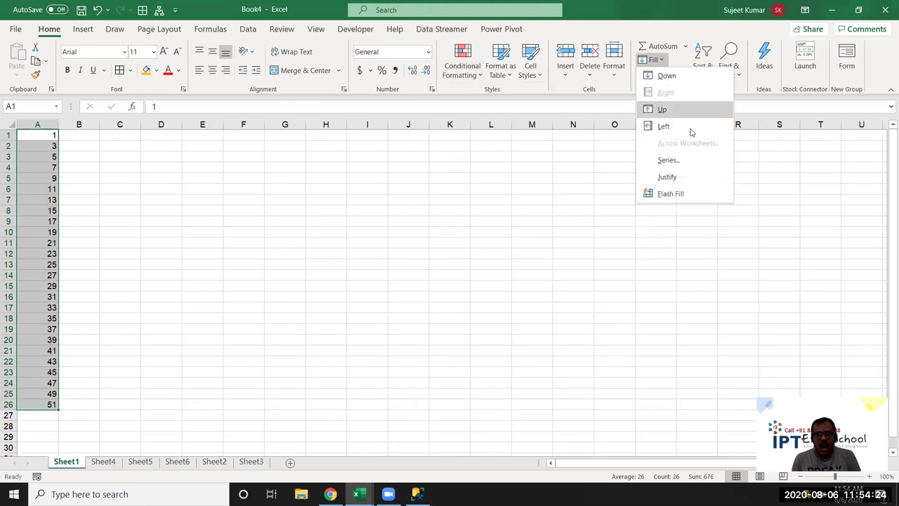
pyautogui.click(683, 166)
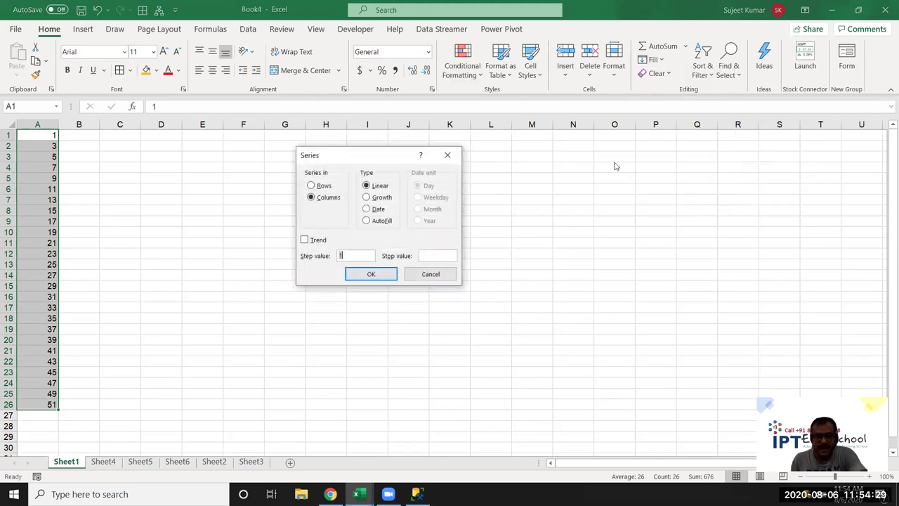
pyautogui.click(378, 198)
pyautogui.click(336, 255)
pyautogui.write('2')
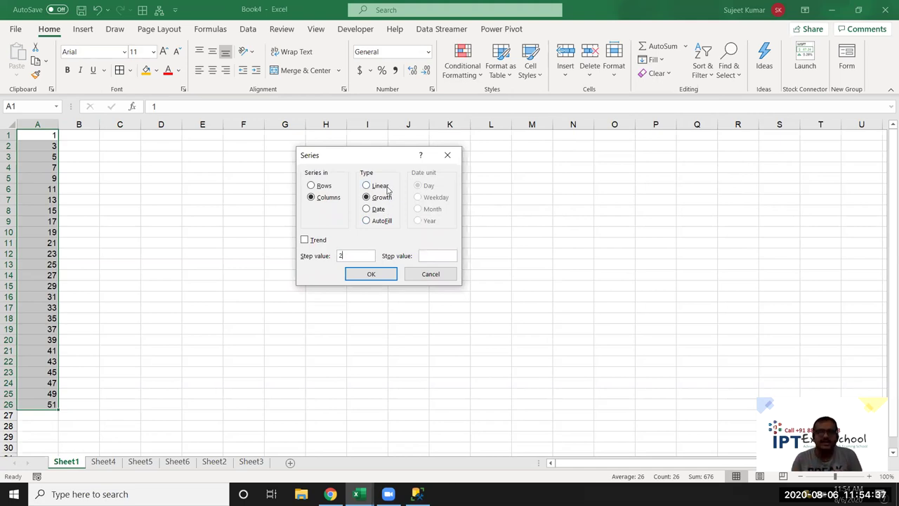
pyautogui.click(373, 275)
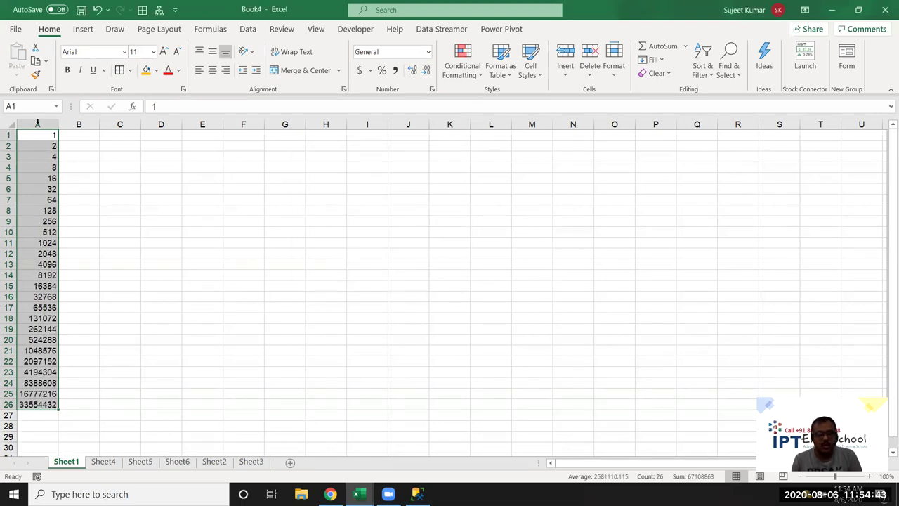
# Step: Inspect the doubled values down column A, then reselect A1:A26
pyautogui.click(40, 136)
pyautogui.click(41, 146)
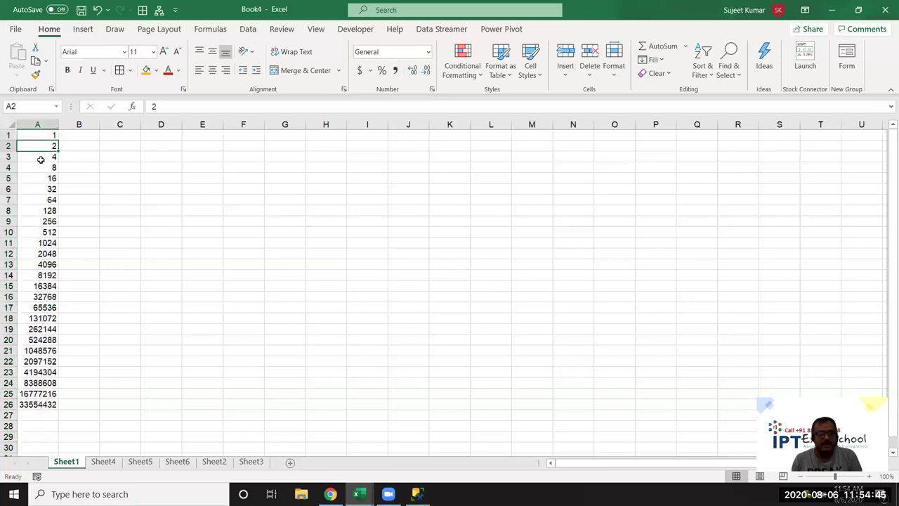
pyautogui.click(41, 158)
pyautogui.click(39, 167)
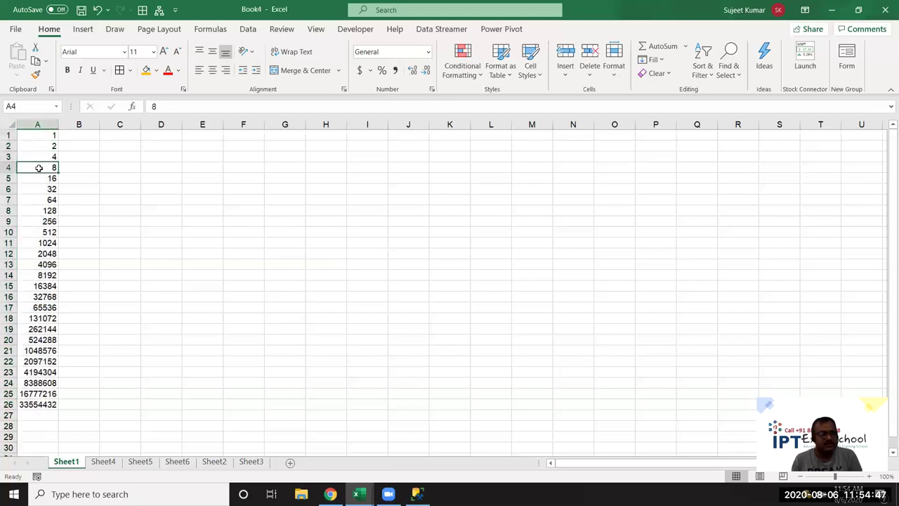
pyautogui.click(39, 178)
pyautogui.click(43, 200)
pyautogui.click(45, 232)
pyautogui.click(46, 265)
pyautogui.click(45, 286)
pyautogui.click(51, 319)
pyautogui.click(49, 329)
pyautogui.click(52, 339)
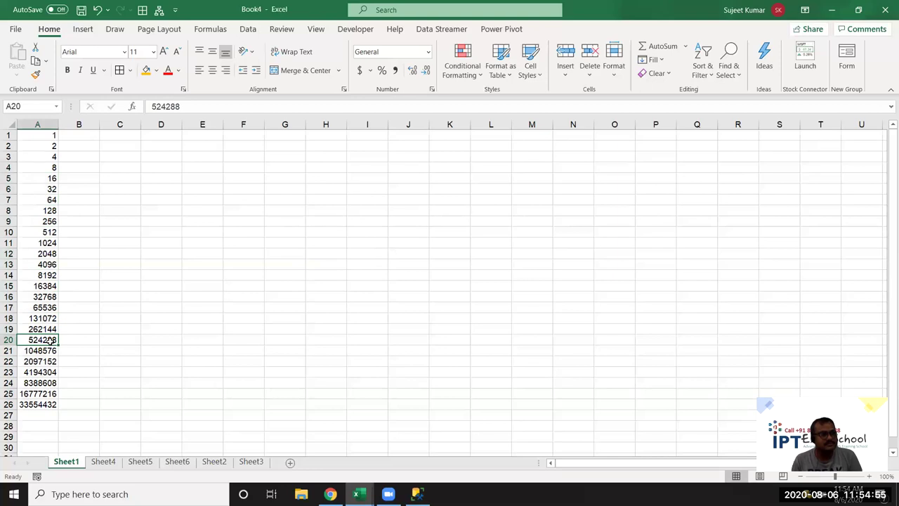
pyautogui.click(46, 383)
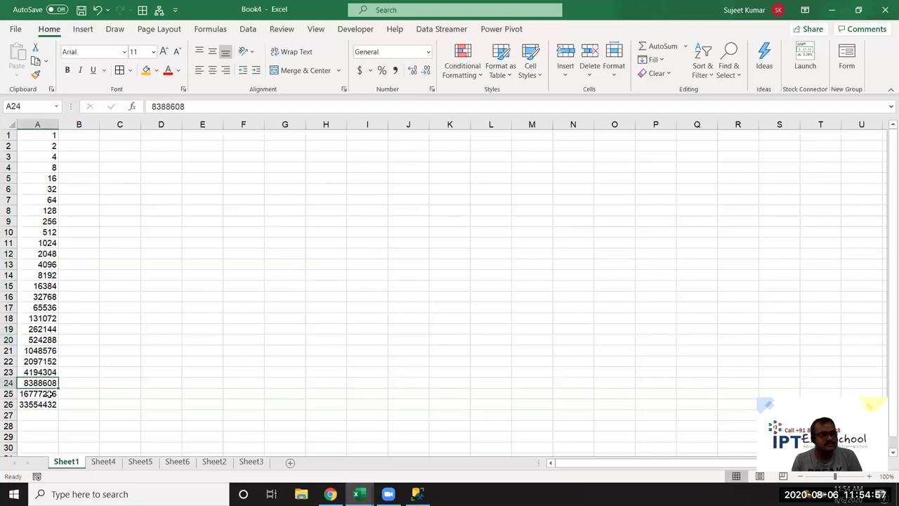
pyautogui.click(48, 405)
pyautogui.moveTo(48, 405); pyautogui.dragTo(42, 137)
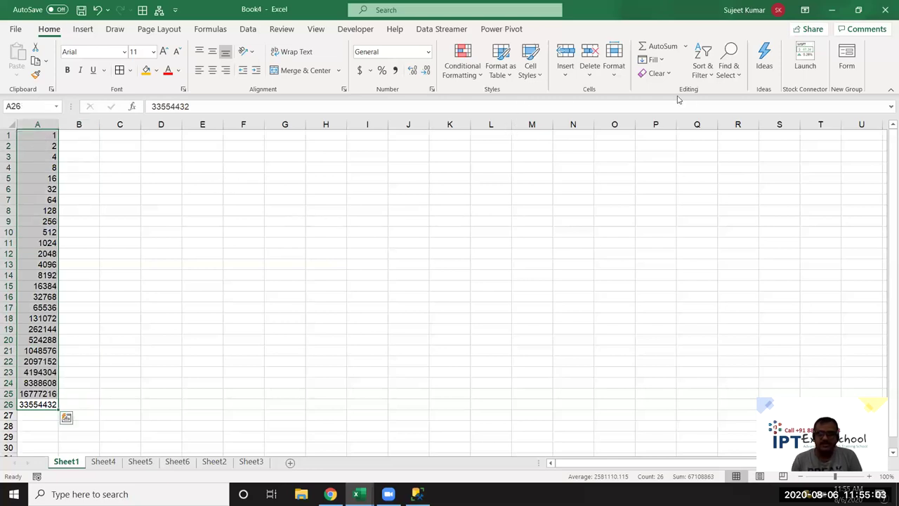
# Step: Preview the Series date options, cancel, and clear the numbers from column A
pyautogui.click(652, 60)
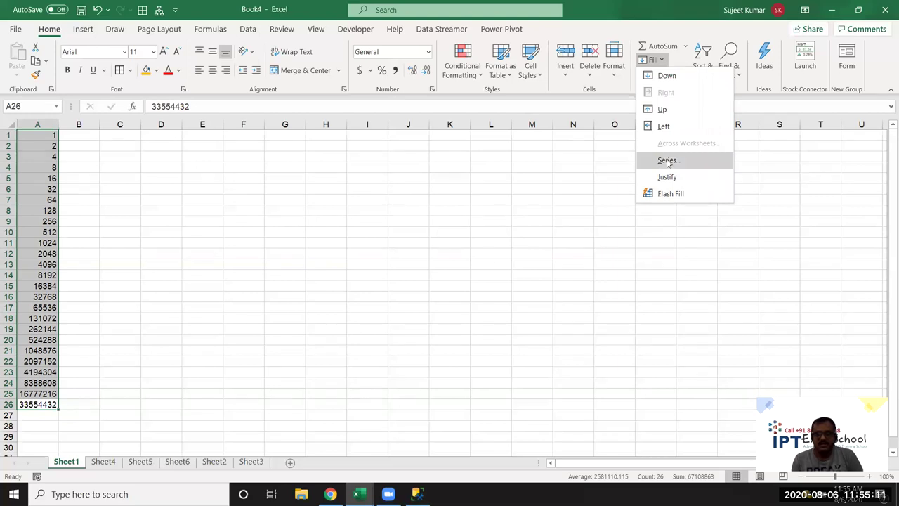
pyautogui.click(669, 162)
pyautogui.click(378, 209)
pyautogui.click(431, 274)
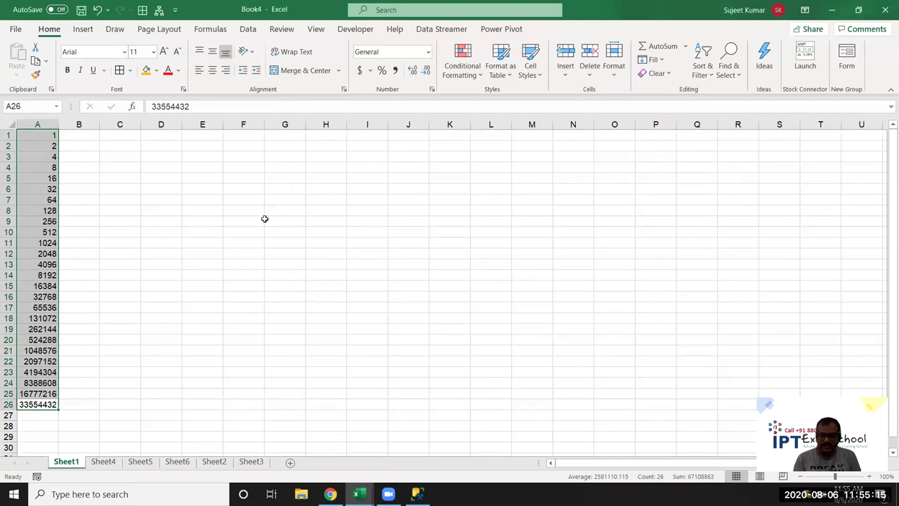
pyautogui.press('Delete')
pyautogui.press('Up')
pyautogui.hotkey('ctrl', 'Home')
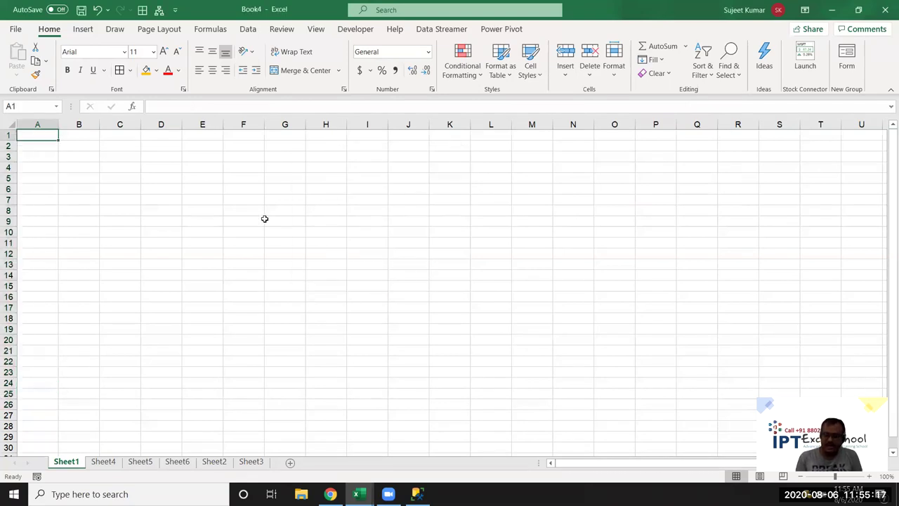
# Step: Enter 1/1 in A1 and fill A1:A27 with a weekday-only date series ending 6-Feb
pyautogui.write('1/1')
pyautogui.click(158, 224)
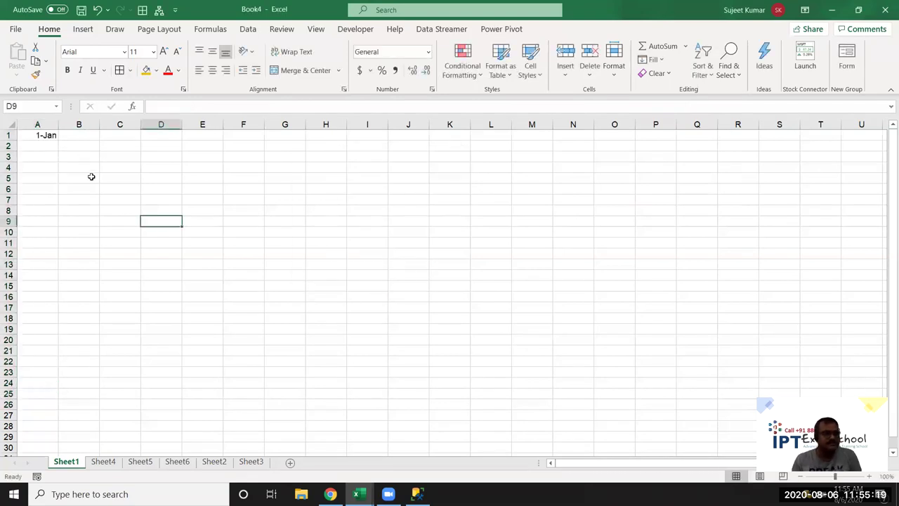
pyautogui.moveTo(49, 135); pyautogui.dragTo(41, 417)
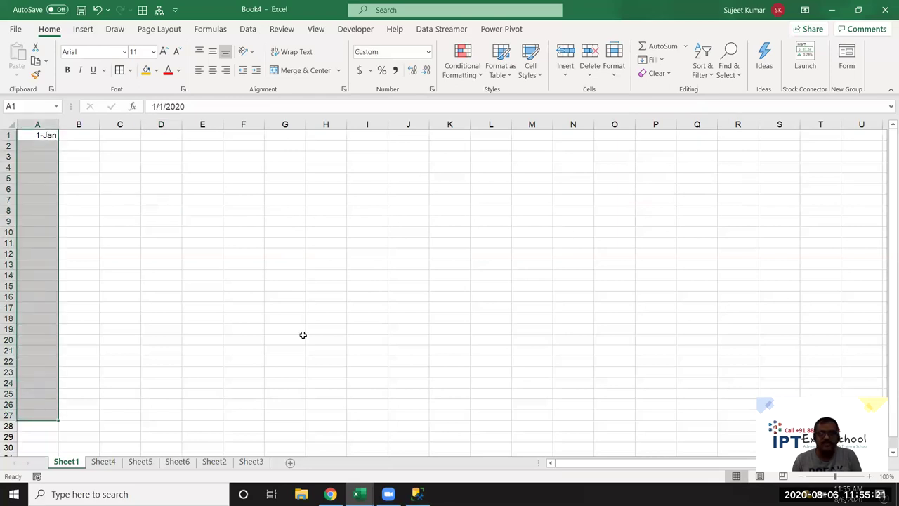
pyautogui.click(659, 60)
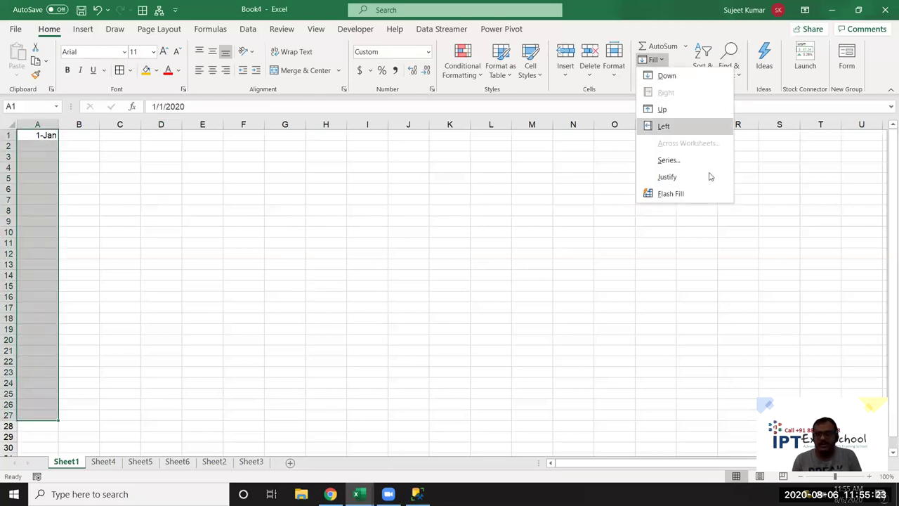
pyautogui.click(668, 160)
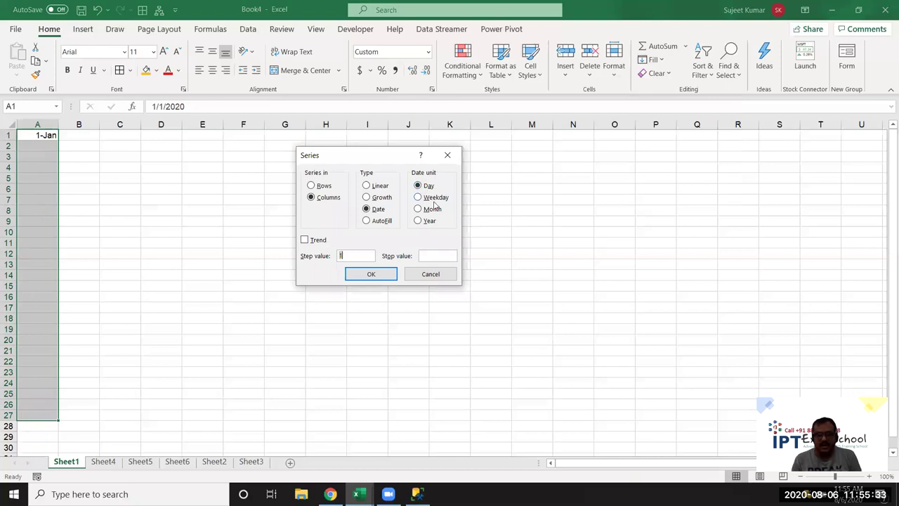
pyautogui.click(435, 200)
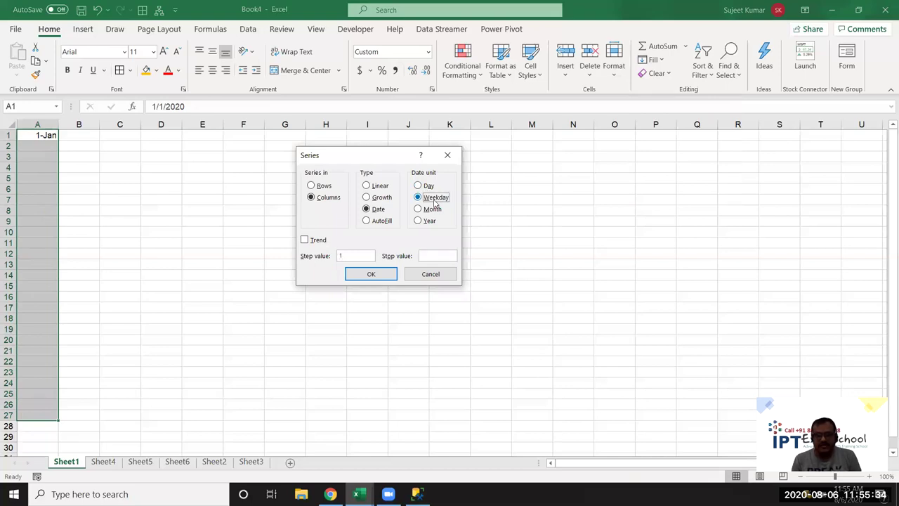
pyautogui.click(389, 274)
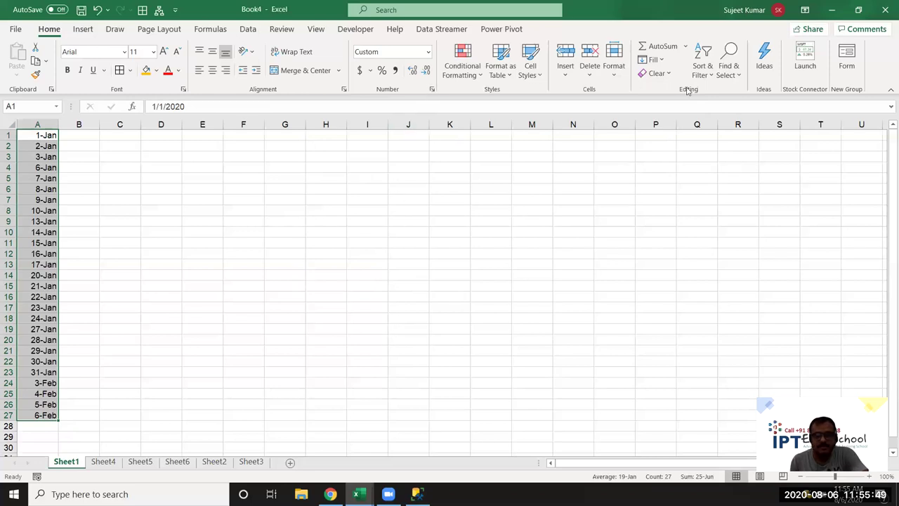
# Step: Try Fill Justify on the dates, dismiss the warning, and refill A1:A27 with monthly dates
pyautogui.click(659, 60)
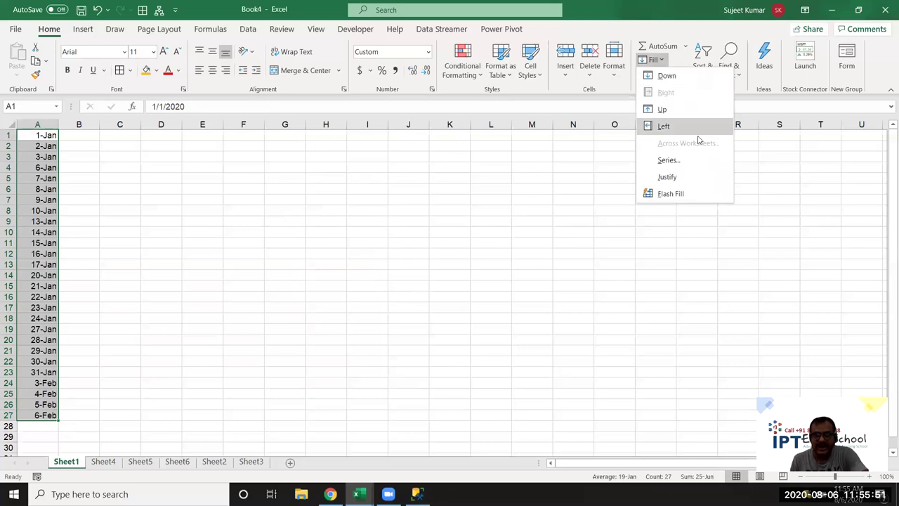
pyautogui.click(693, 178)
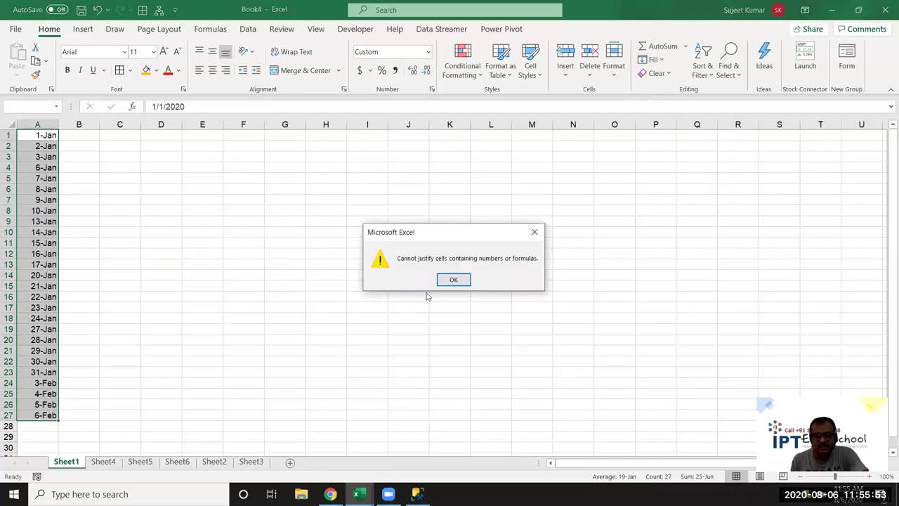
pyautogui.click(453, 279)
pyautogui.click(654, 60)
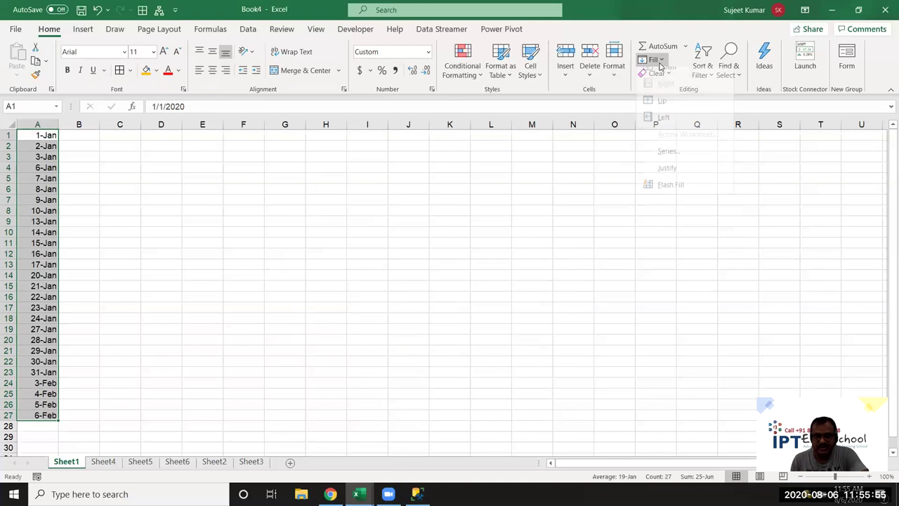
pyautogui.click(671, 160)
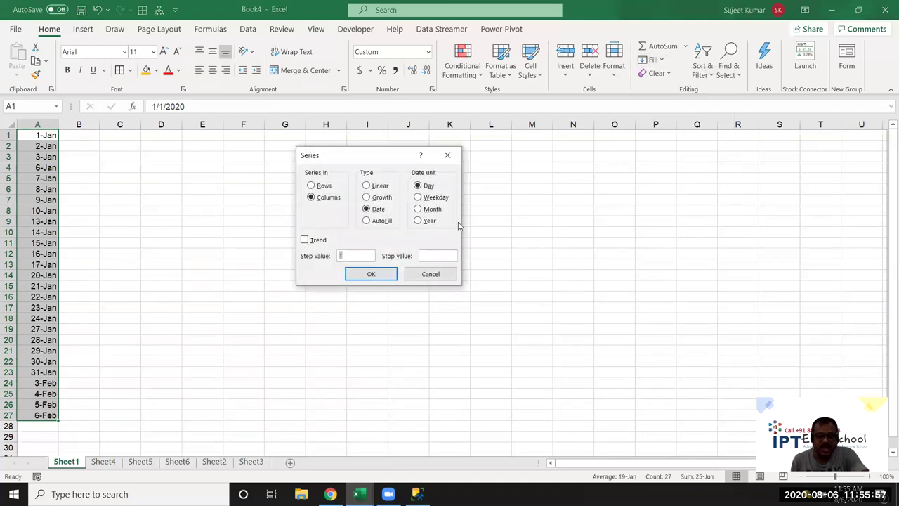
pyautogui.click(424, 209)
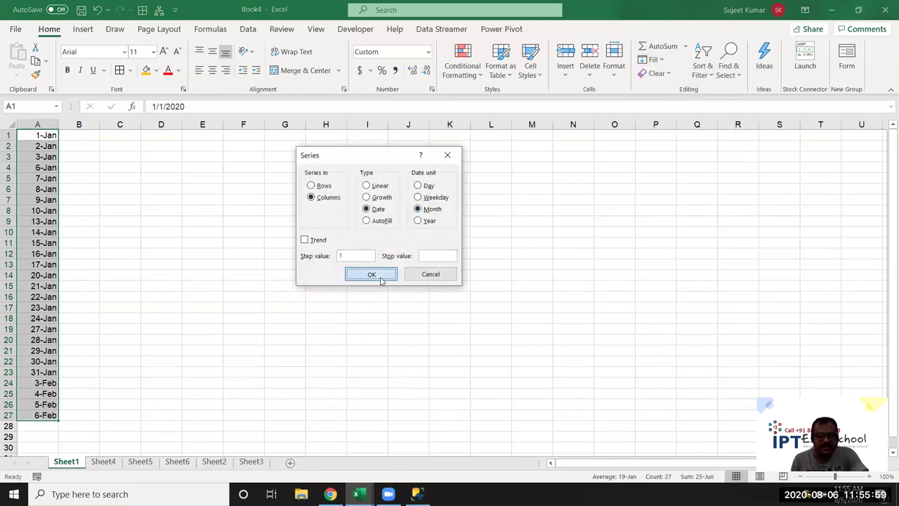
pyautogui.click(379, 276)
# Step: Change the date series to yearly steps so every row reads 1-Jan
pyautogui.click(654, 60)
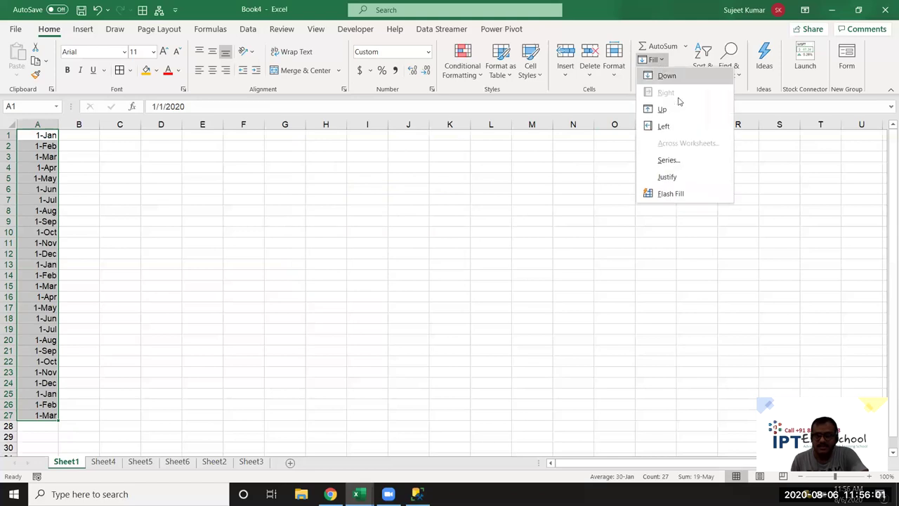
pyautogui.click(669, 160)
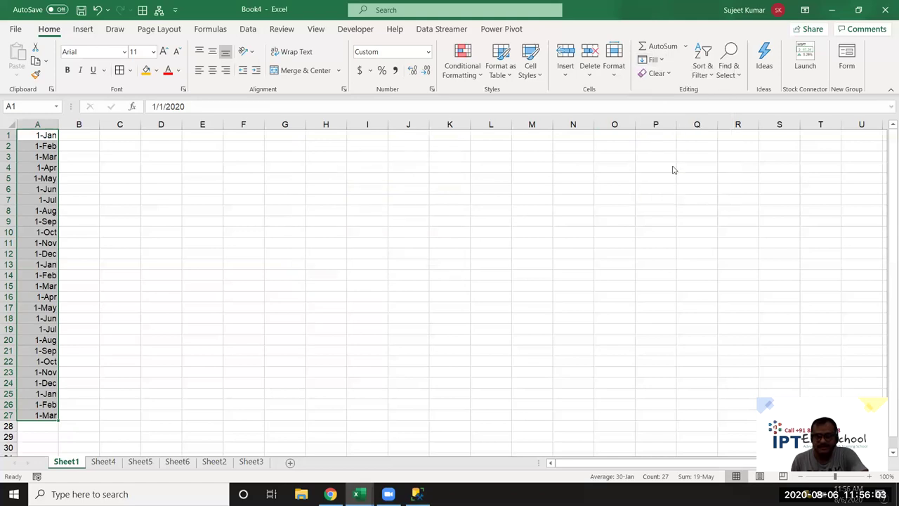
pyautogui.click(430, 221)
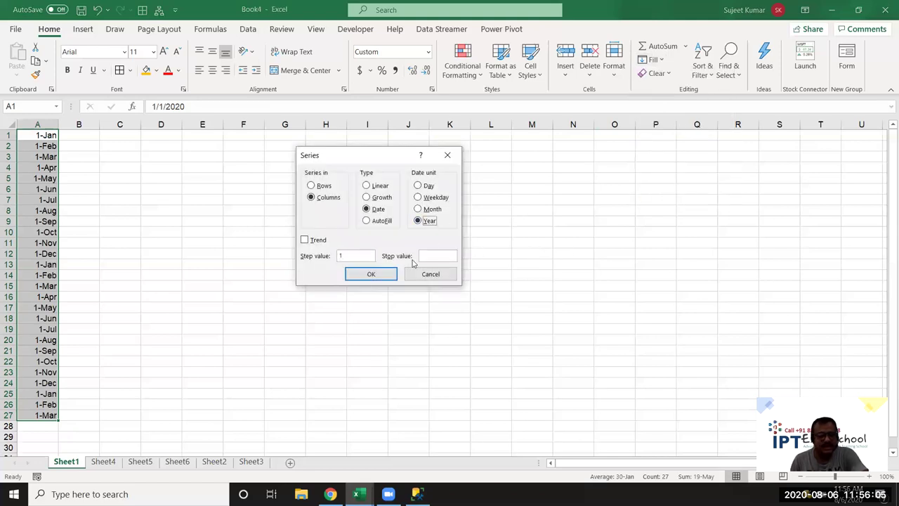
pyautogui.click(371, 274)
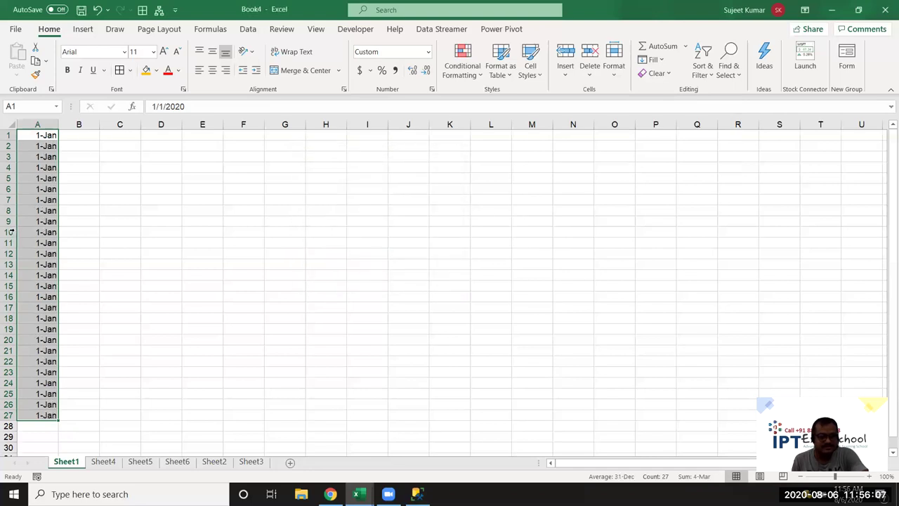
# Step: Delete the yearly dates from A1:A27 and reselect cell A1
pyautogui.press('Delete')
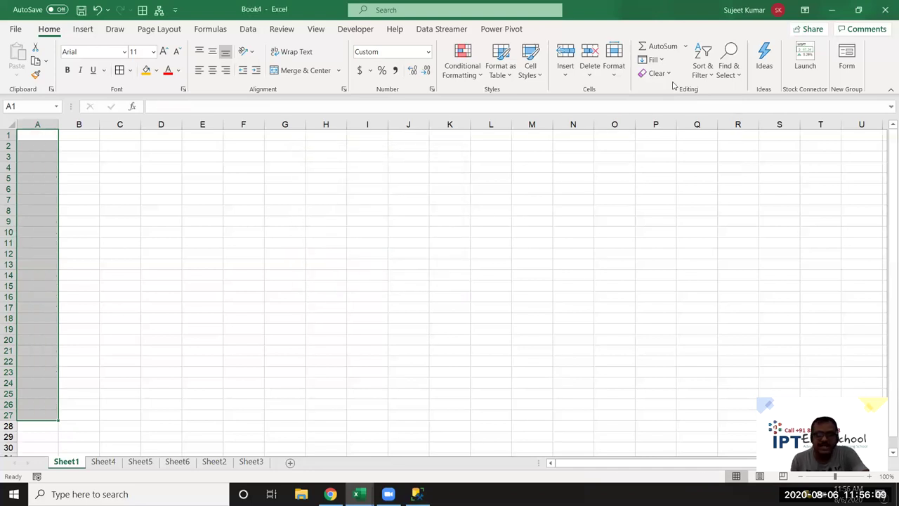
pyautogui.click(652, 59)
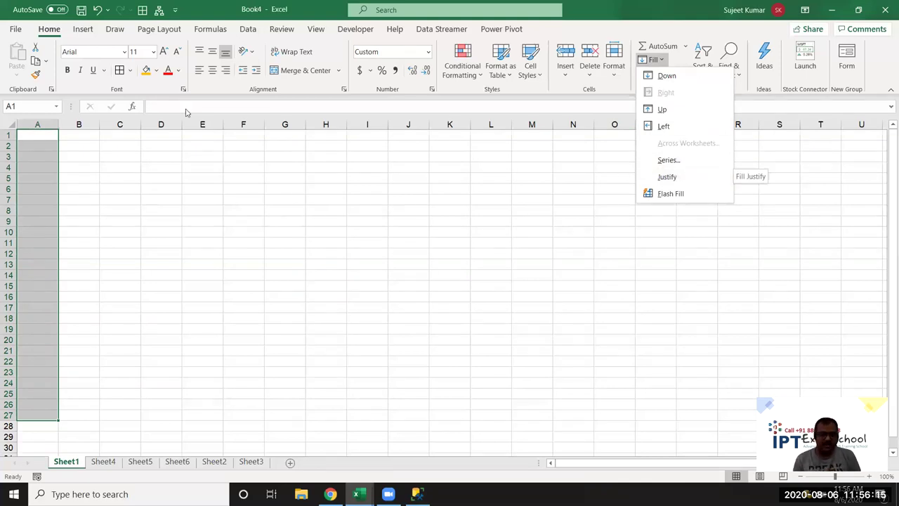
pyautogui.click(139, 176)
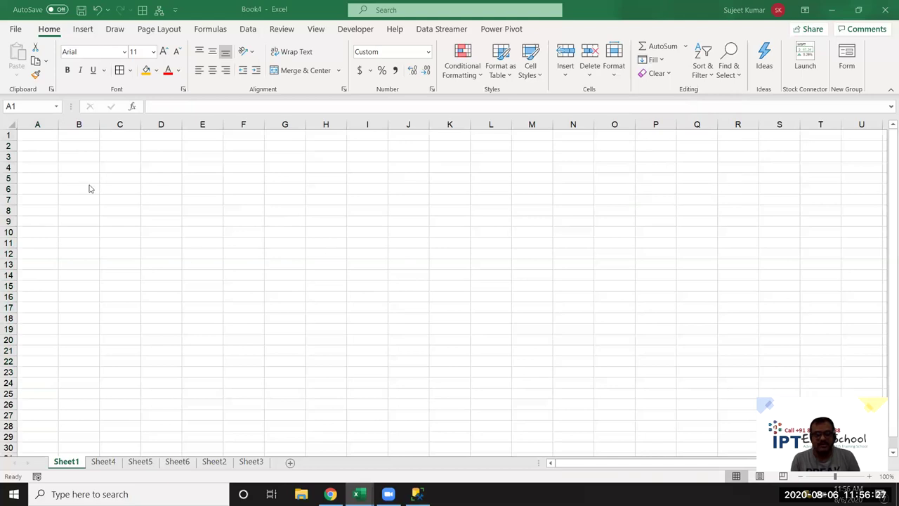
pyautogui.click(44, 138)
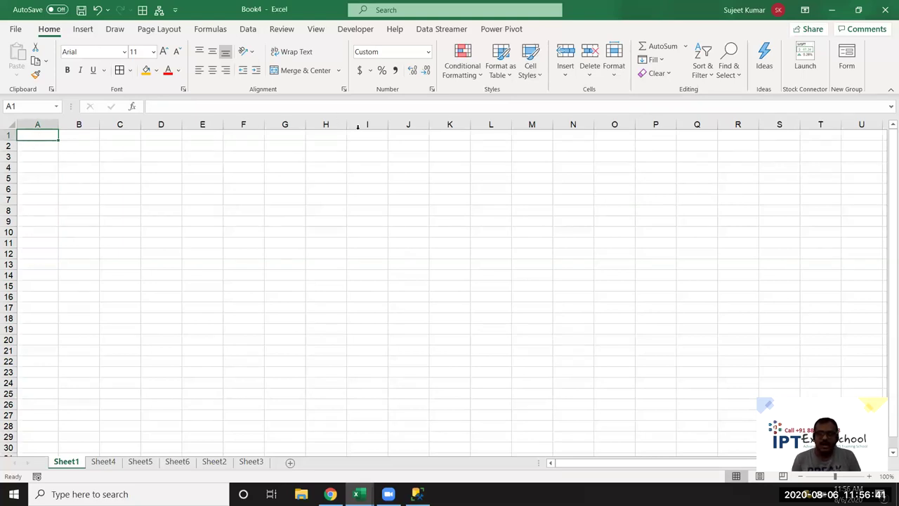
# Step: Enter Puja in A1 and drag it down to A28, filling a repeating names list ending with Mohan
pyautogui.write('Puja')
pyautogui.press('Return')
pyautogui.click(51, 136)
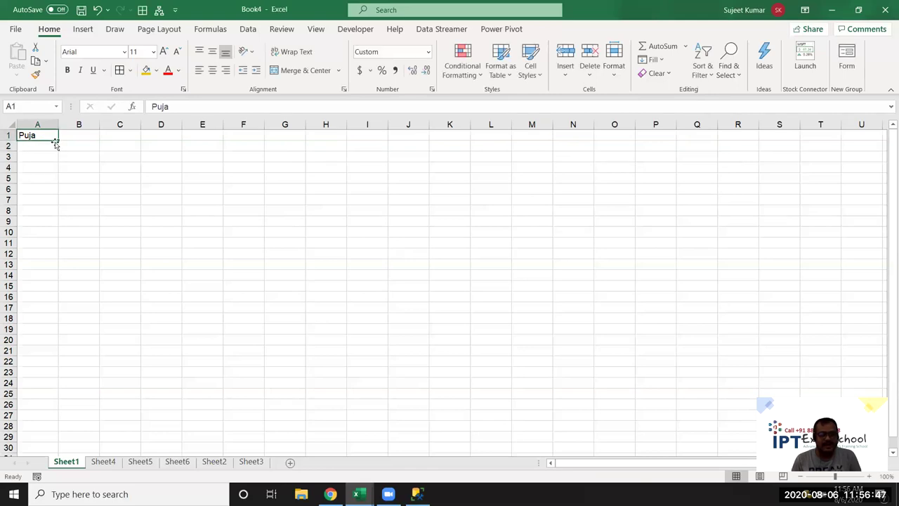
pyautogui.moveTo(42, 187); pyautogui.dragTo(42, 177)
pyautogui.click(35, 135)
pyautogui.moveTo(59, 141); pyautogui.dragTo(77, 418)
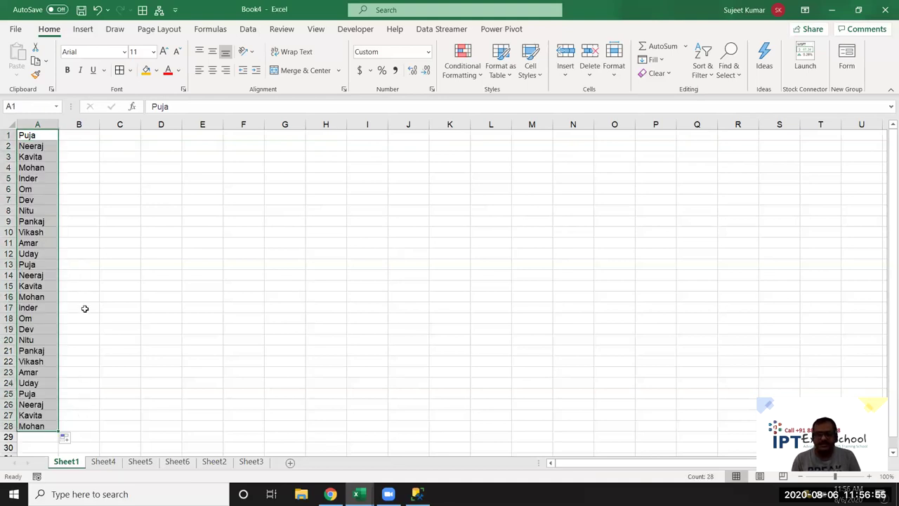
pyautogui.click(84, 254)
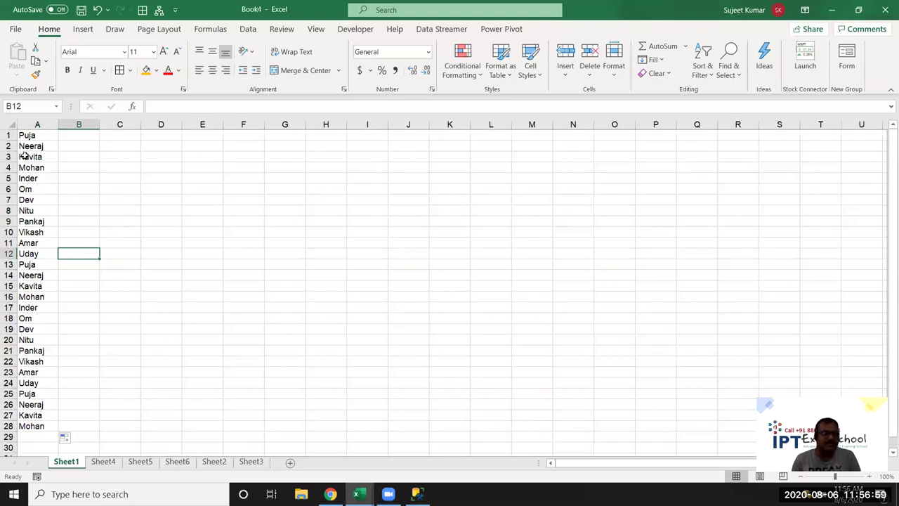
pyautogui.click(32, 133)
pyautogui.click(80, 135)
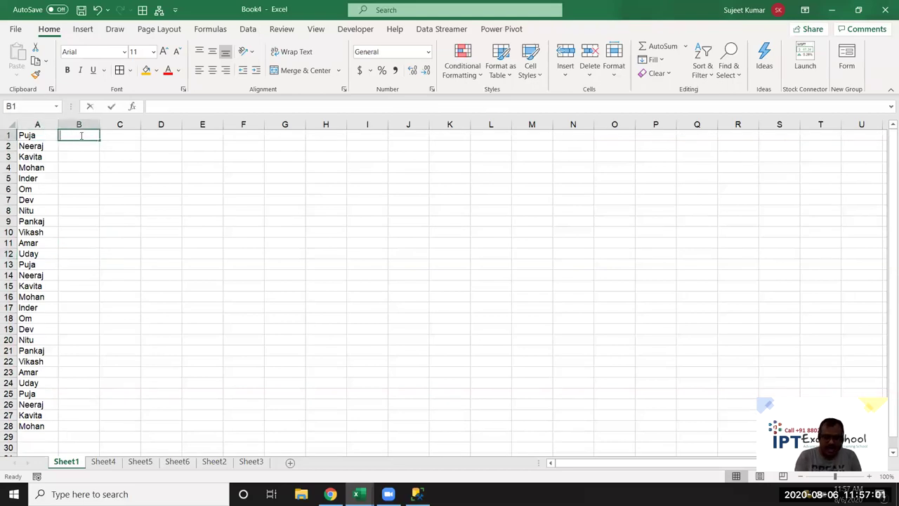
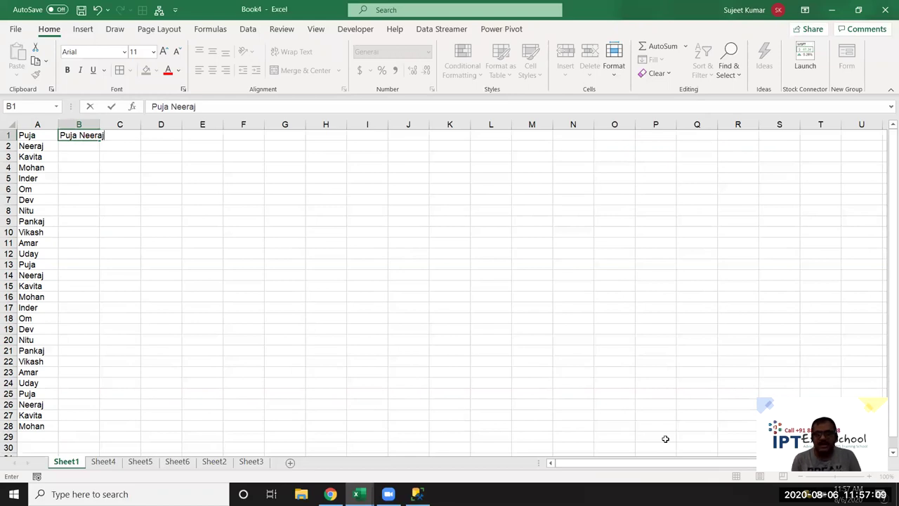
# Step: Discard the name typed into B1 and widen column A substantially
pyautogui.hotkey('ctrl', 'e')
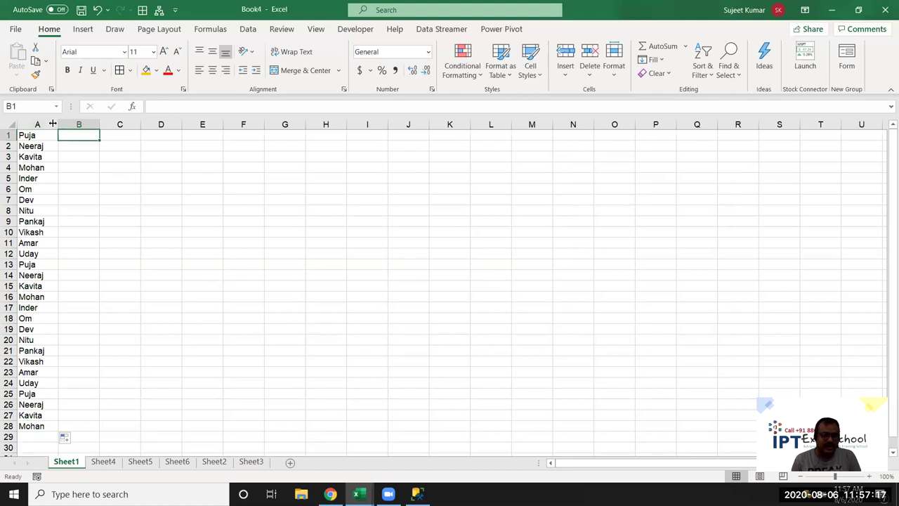
pyautogui.moveTo(54, 125); pyautogui.dragTo(200, 129)
pyautogui.moveTo(475, 132); pyautogui.dragTo(478, 133)
# Step: Fill-justify the names in A1:A28 into two lines of text in A1 and A2
pyautogui.click(63, 427)
pyautogui.moveTo(63, 427); pyautogui.dragTo(71, 128)
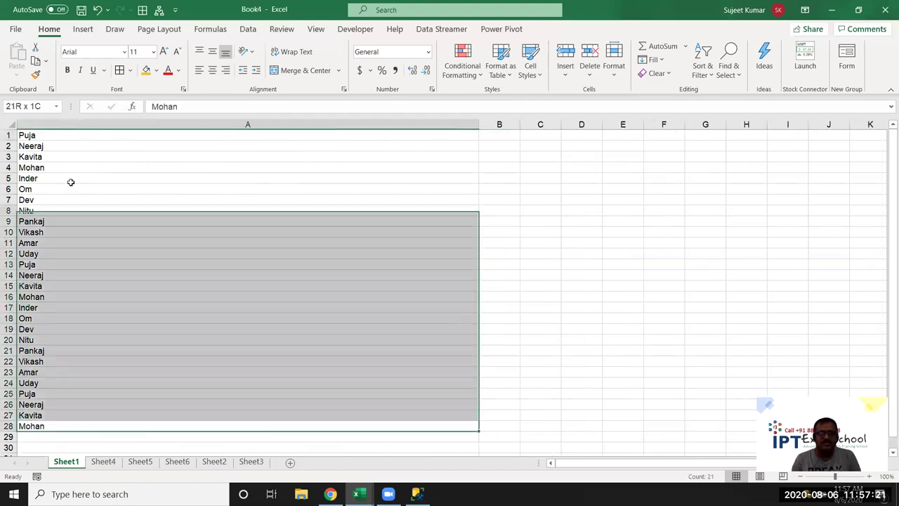
pyautogui.click(666, 62)
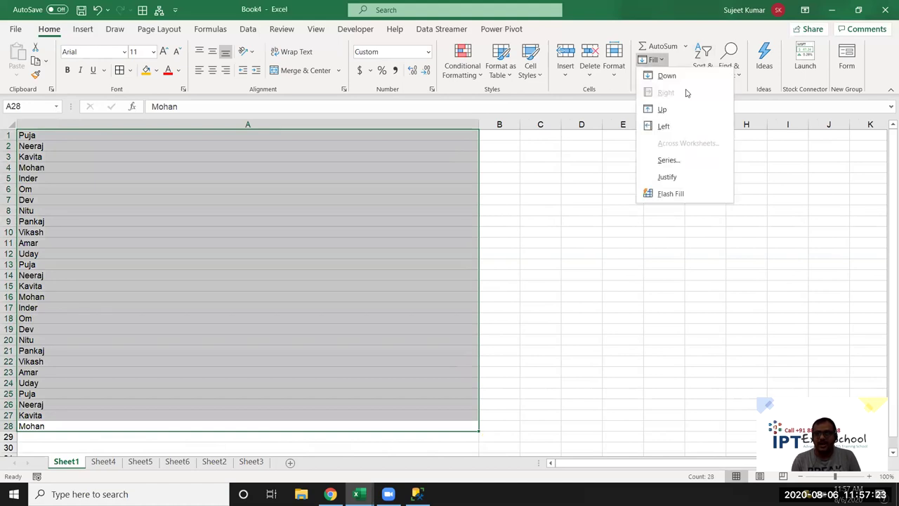
pyautogui.click(702, 182)
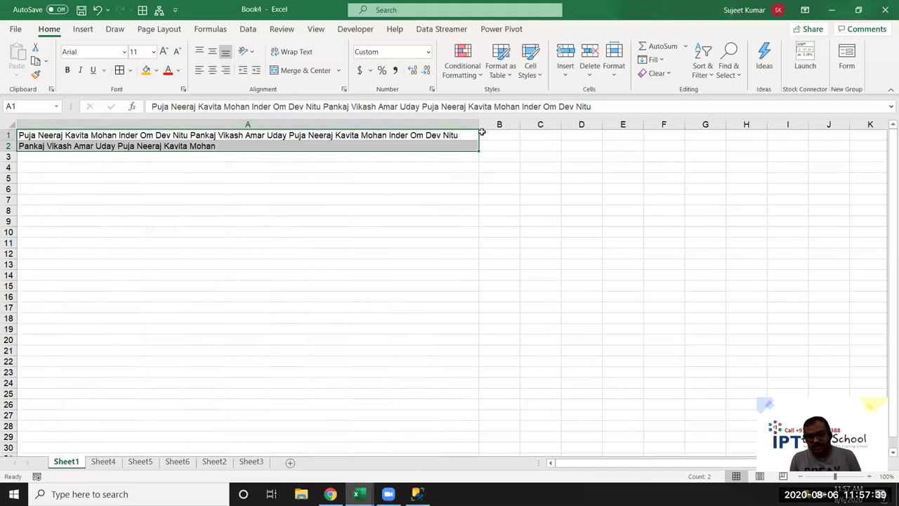
# Step: Widen column A further and fill-justify both lines into one line in A1
pyautogui.moveTo(480, 125); pyautogui.dragTo(778, 125)
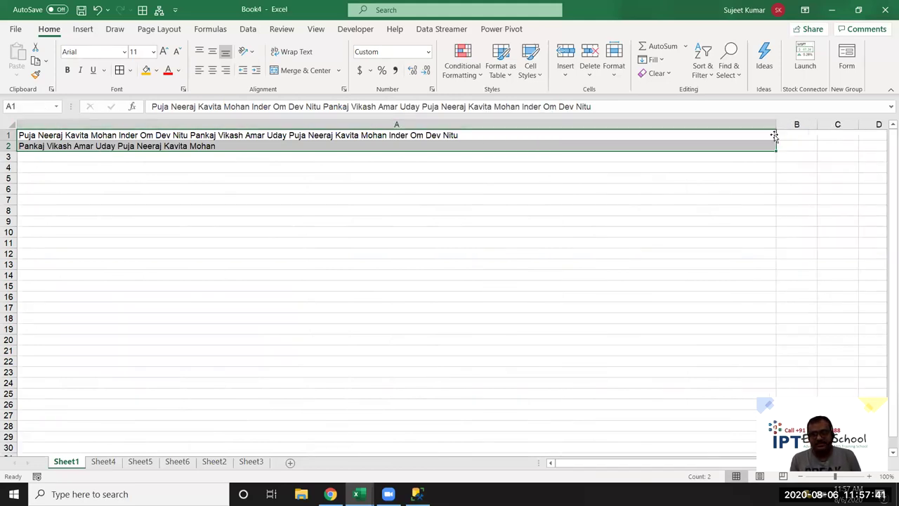
pyautogui.click(652, 60)
pyautogui.click(653, 179)
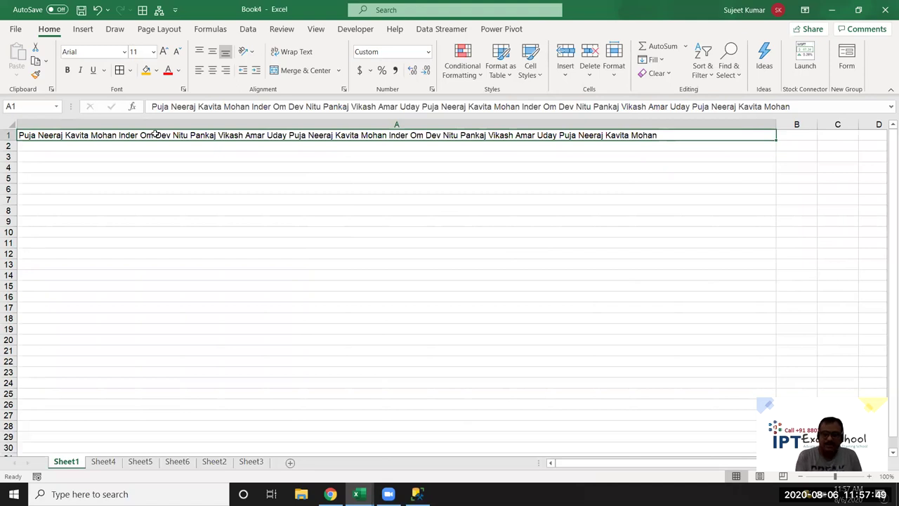
# Step: Briefly open Find and Replace, then narrow column A back down
pyautogui.hotkey('ctrl', 'h')
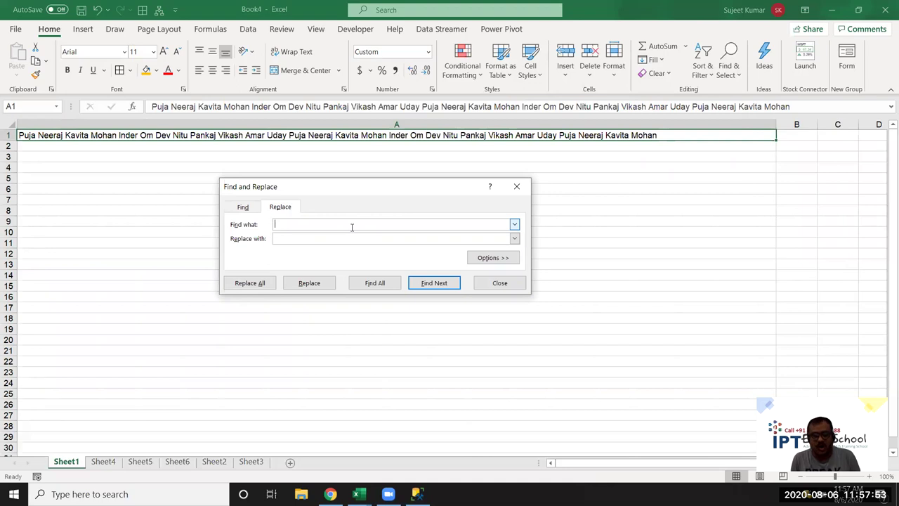
pyautogui.press('Escape')
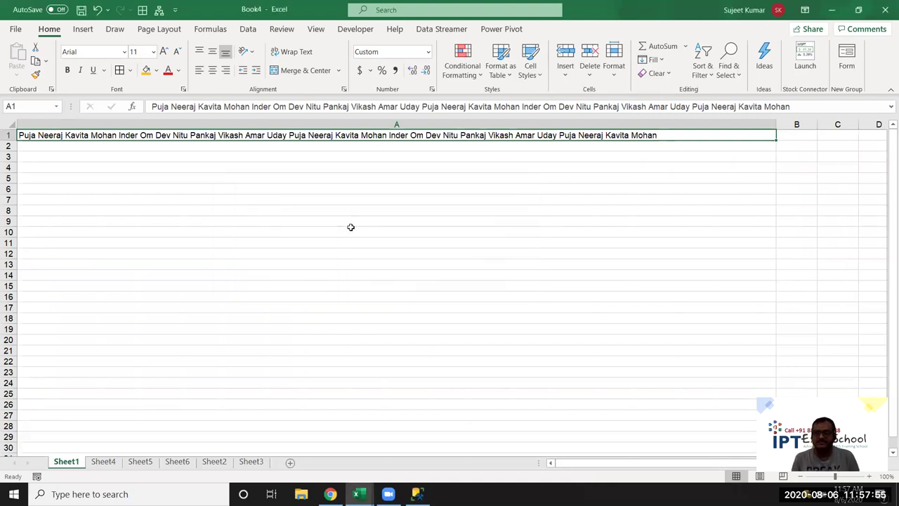
pyautogui.moveTo(776, 127)
pyautogui.mouseDown()
pyautogui.moveTo(537, 149)
pyautogui.moveTo(40, 135)
pyautogui.moveTo(28, 156)
pyautogui.mouseUp()
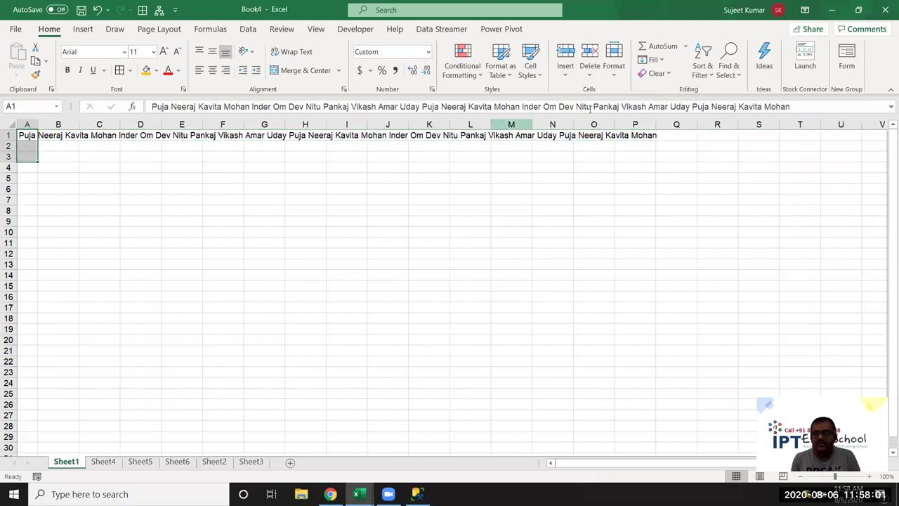
# Step: Fill-justify the long line back into one name per row, accepting the overflow warning
pyautogui.click(652, 60)
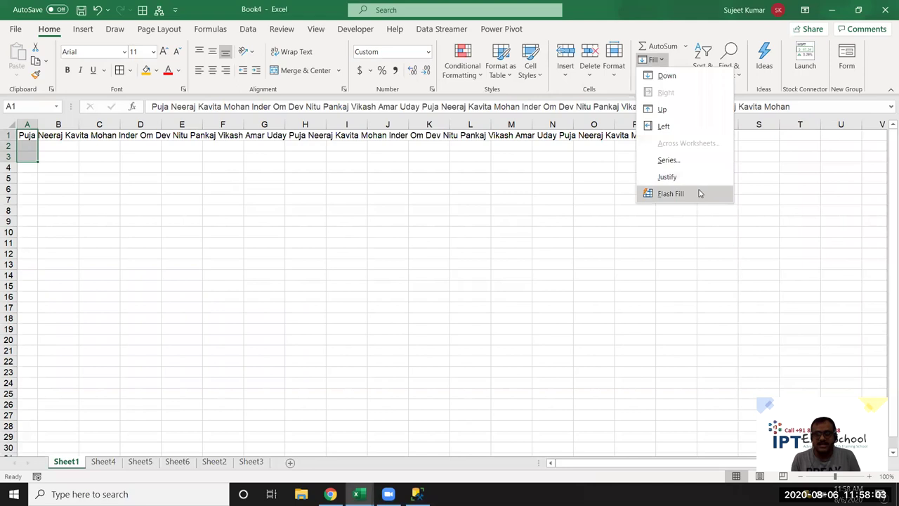
pyautogui.click(692, 178)
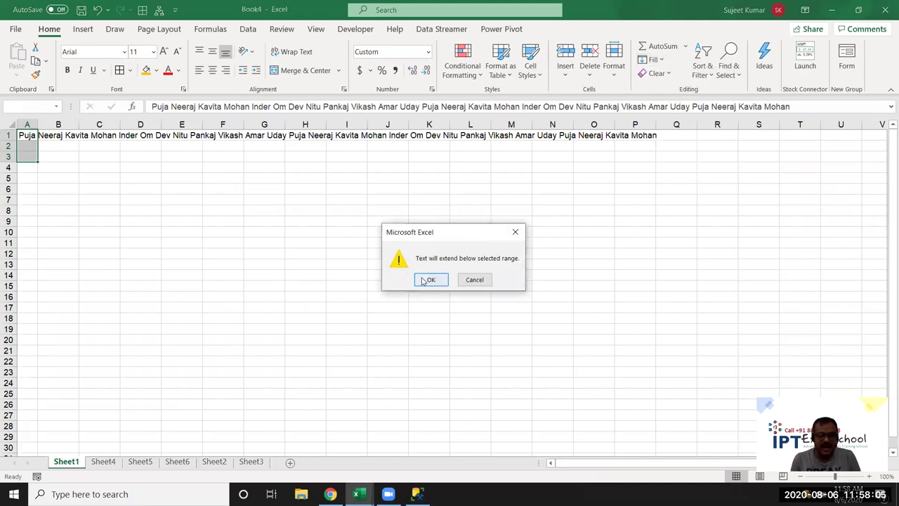
pyautogui.click(429, 280)
# Step: Widen column A slightly and select the names in A1:A28
pyautogui.click(70, 199)
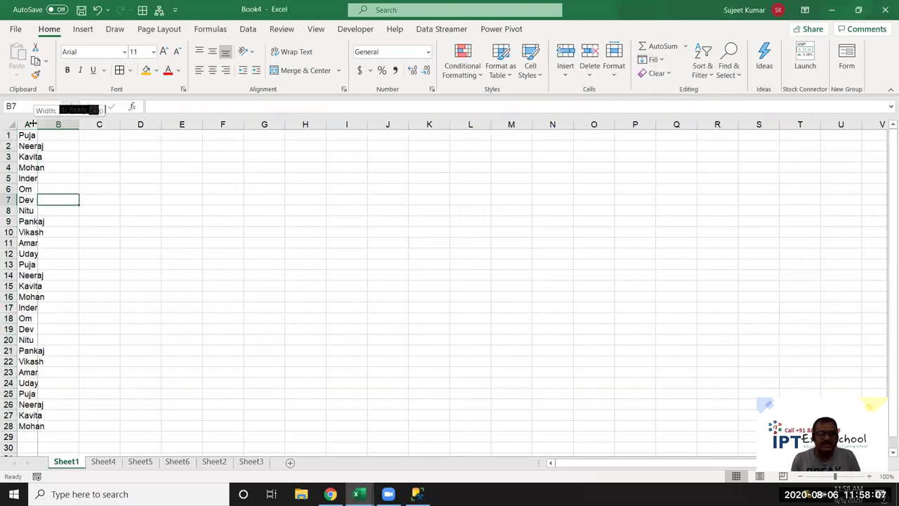
pyautogui.moveTo(32, 123); pyautogui.dragTo(46, 123)
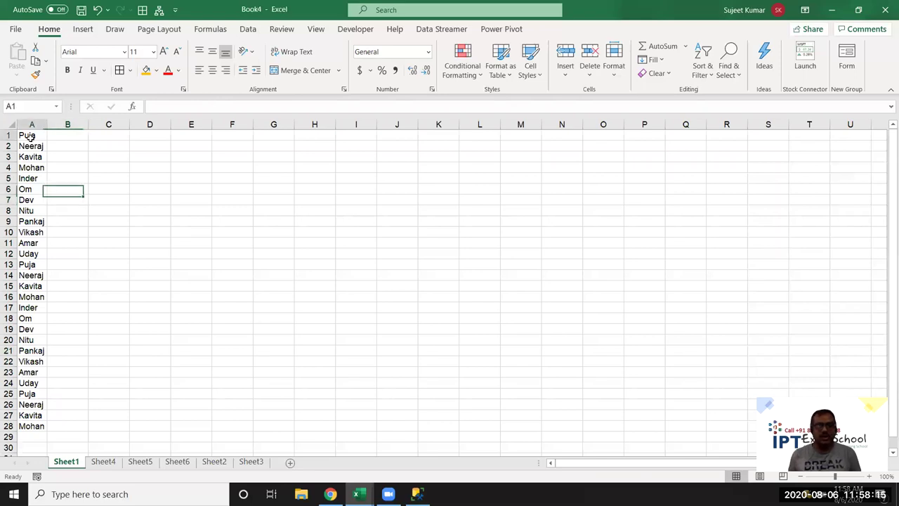
pyautogui.moveTo(27, 135); pyautogui.dragTo(23, 427)
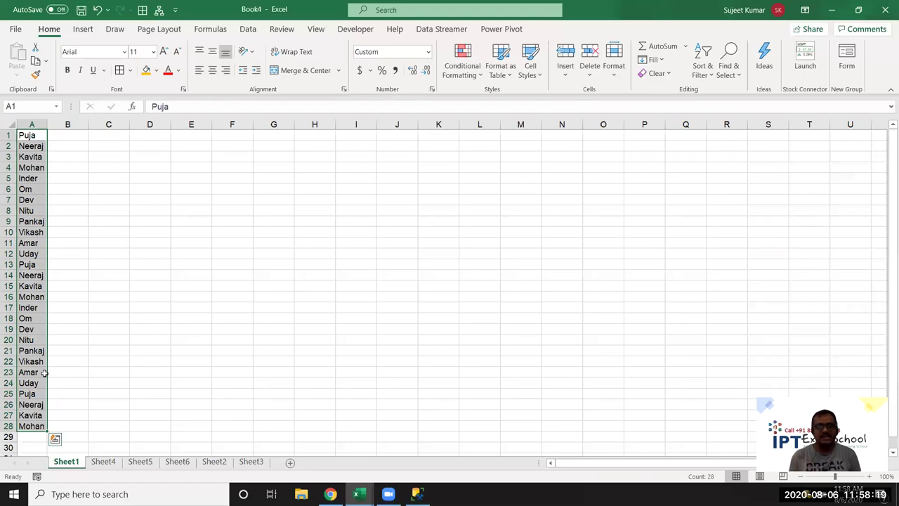
# Step: Move to cell C2 and start a TEXTJOIN formula
pyautogui.hotkey('ctrl', 'Home')
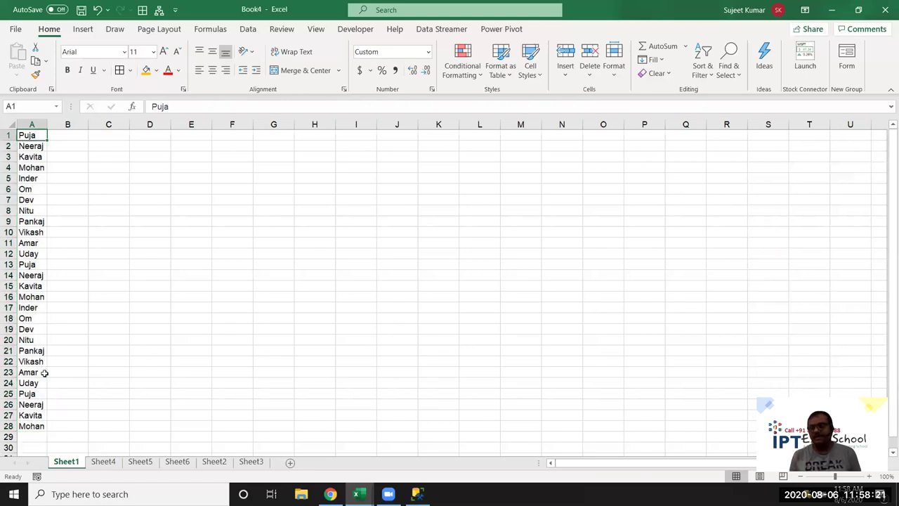
pyautogui.press('Right')
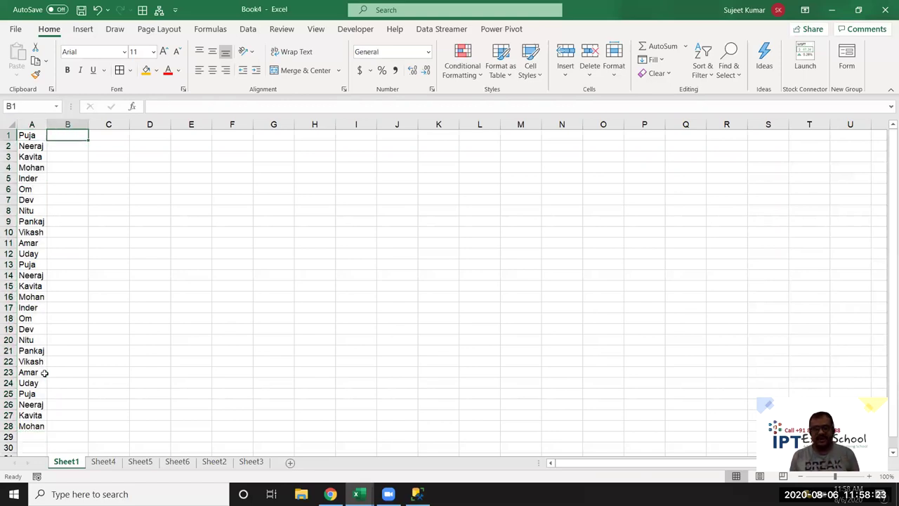
pyautogui.press('Right')
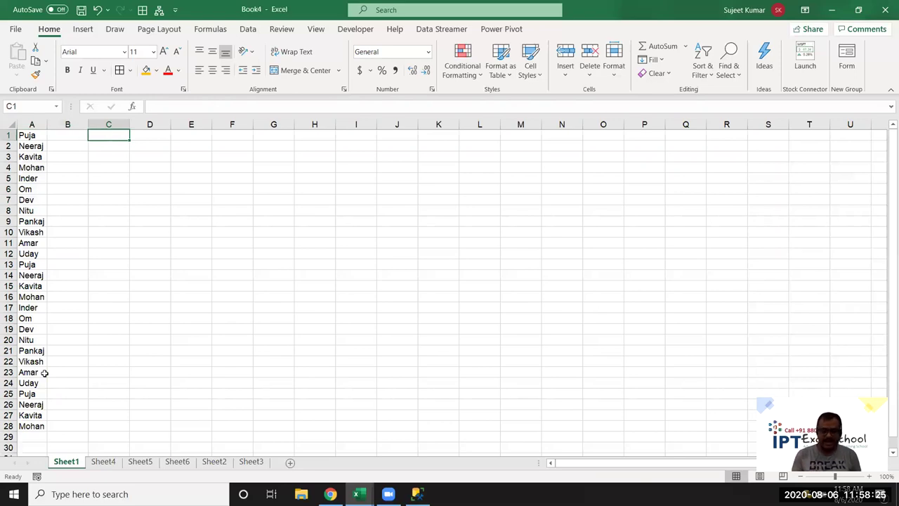
pyautogui.press('Down')
pyautogui.write('=')
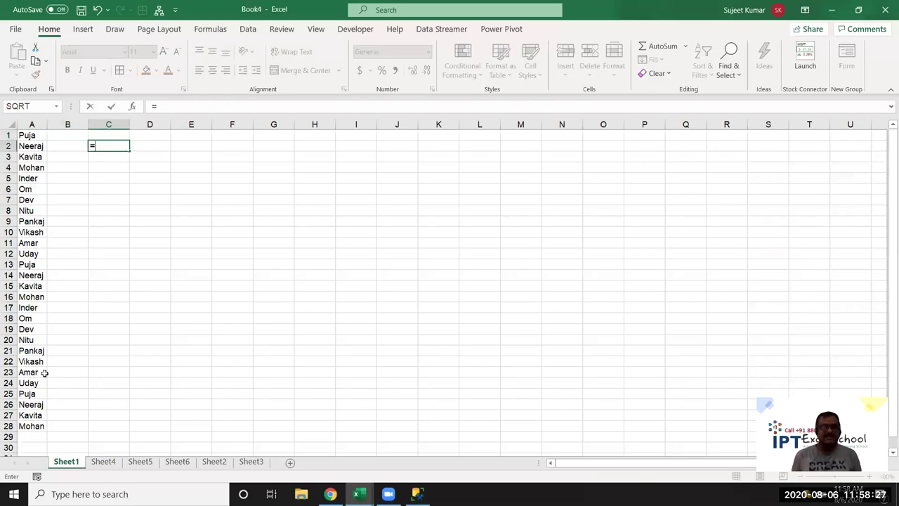
pyautogui.write('te')
pyautogui.press('Down')
pyautogui.press('Tab')
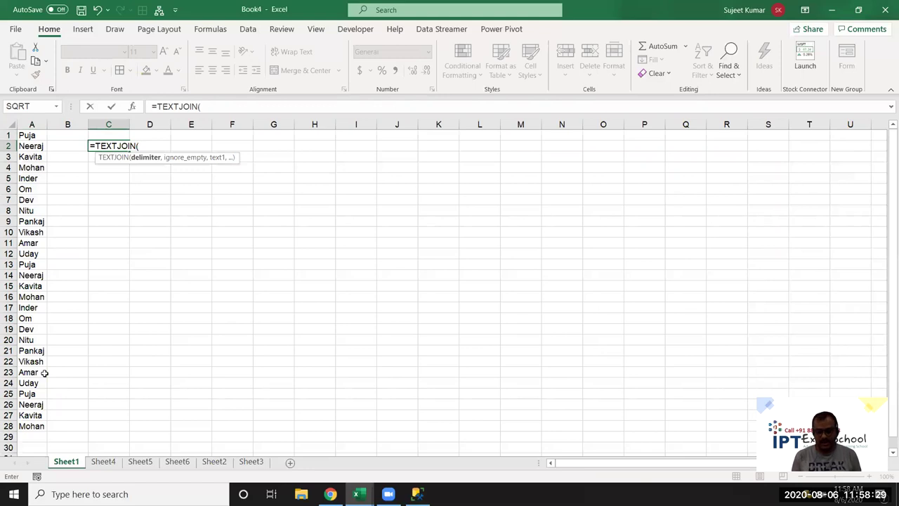
# Step: Complete =TEXTJOIN(",",TRUE,A1:A28) in C2 to join the names with commas
pyautogui.write('","')
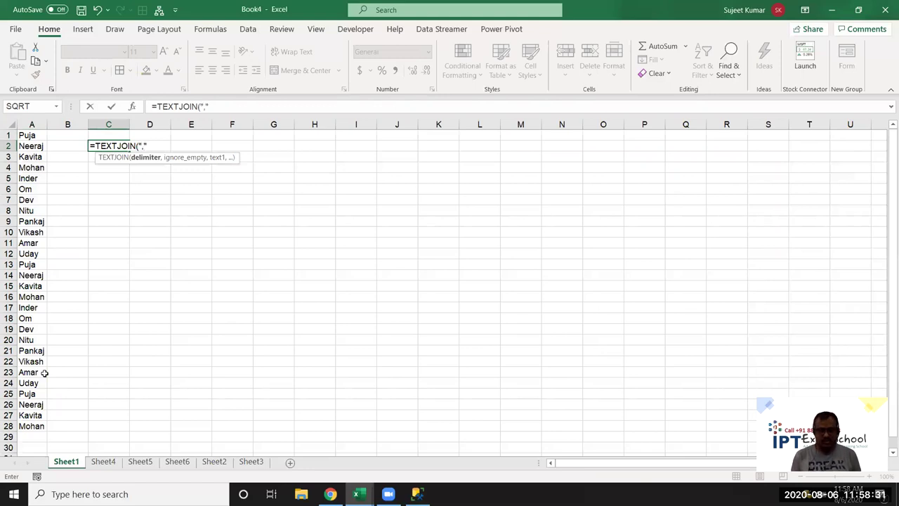
pyautogui.write(',')
pyautogui.press('Down')
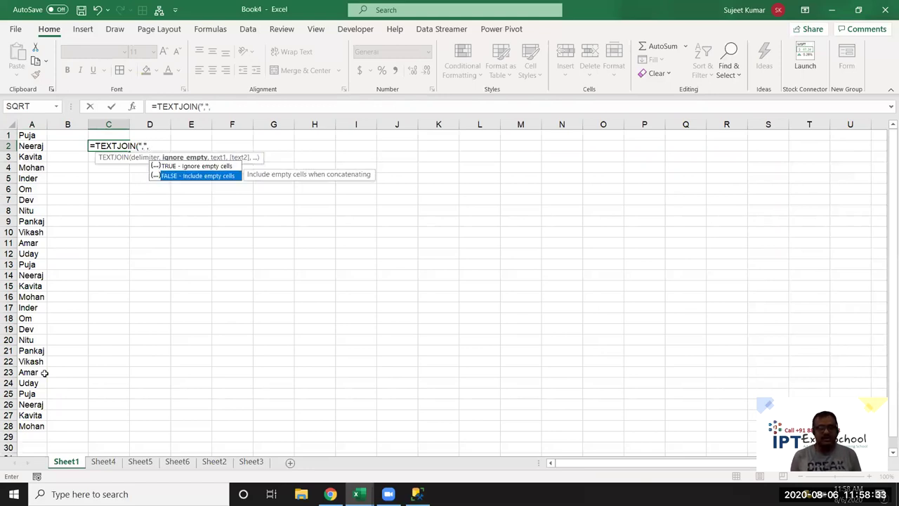
pyautogui.press('Escape')
pyautogui.press('BackSpace')
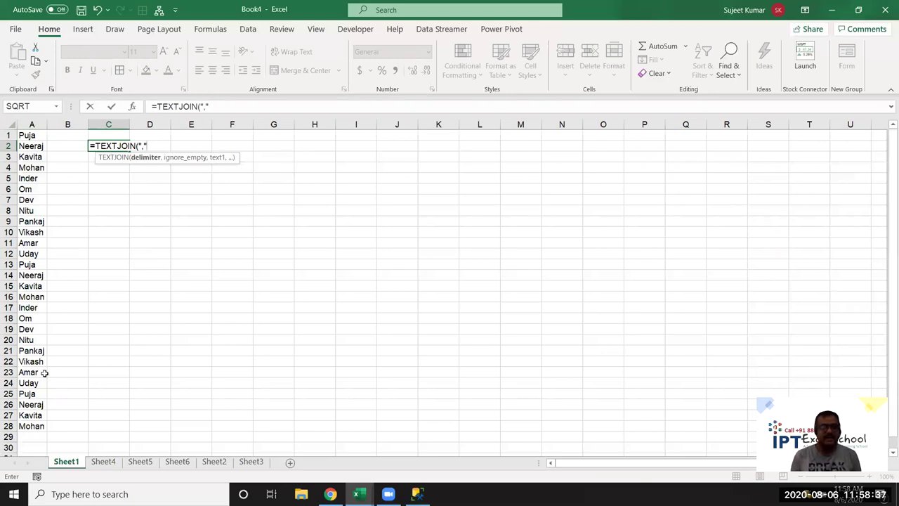
pyautogui.write(',')
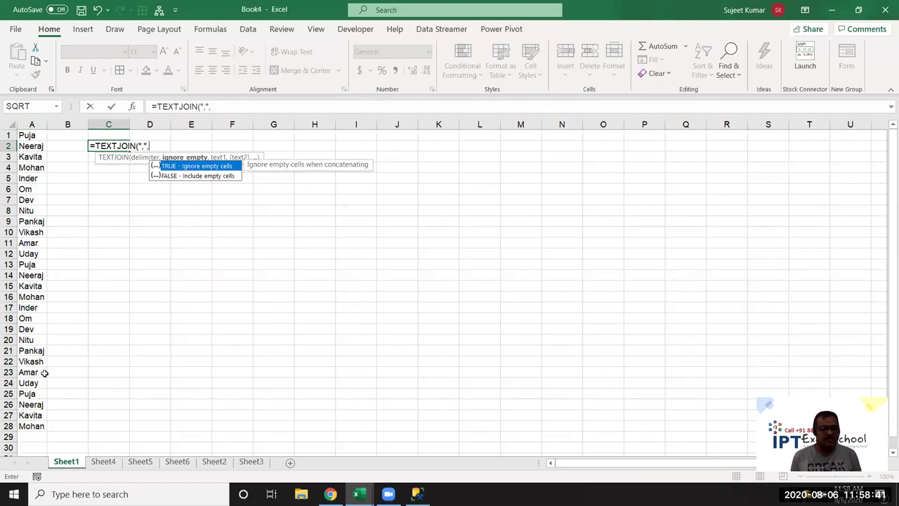
pyautogui.press('Tab')
pyautogui.write(',')
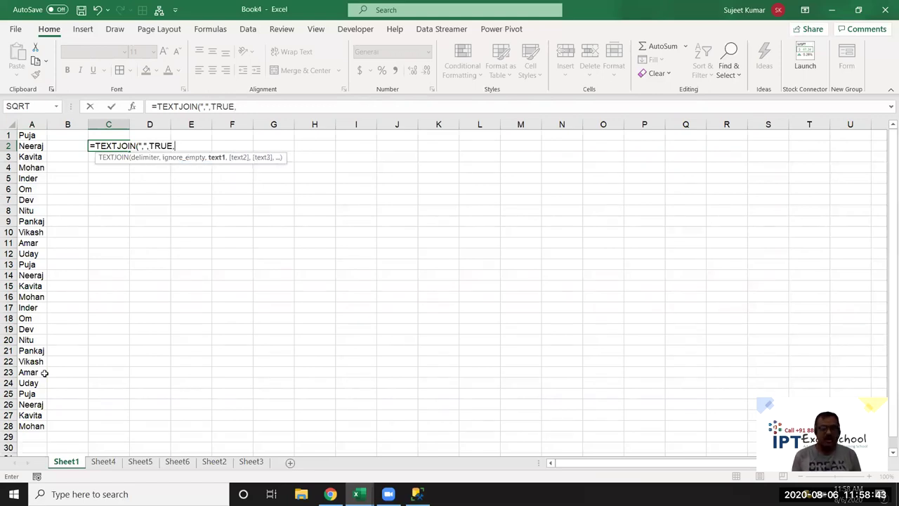
pyautogui.press('Left')
pyautogui.press('Left')
pyautogui.press('Up')
pyautogui.hotkey('ctrl', 'shift', 'Down')
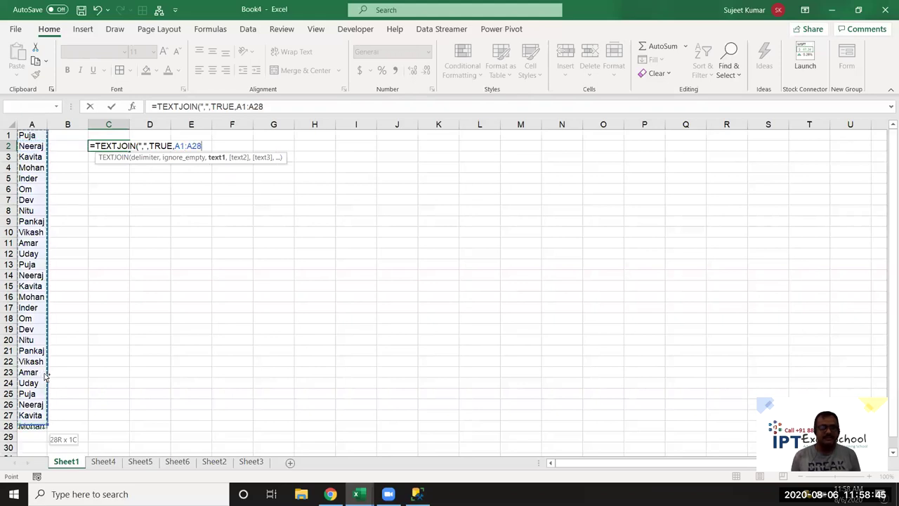
pyautogui.press('Return')
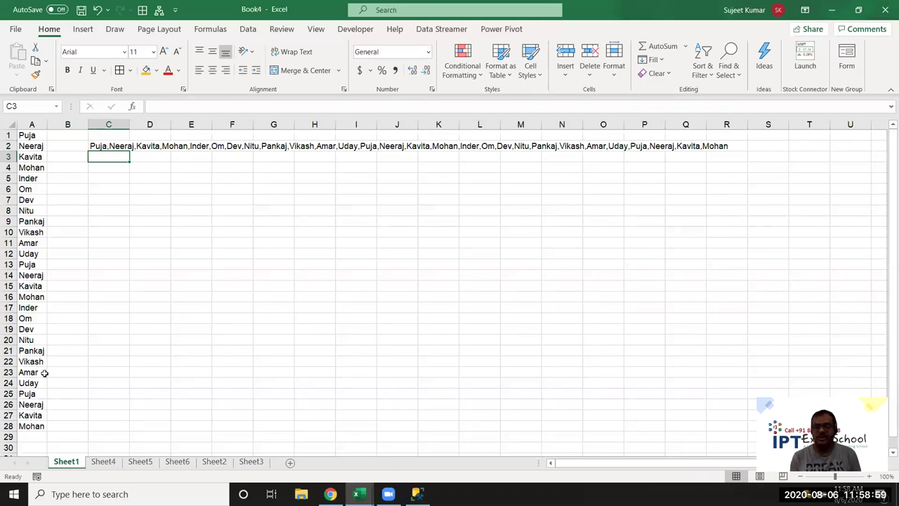
# Step: Clear the joined result from C2 and widen column A
pyautogui.press('Up')
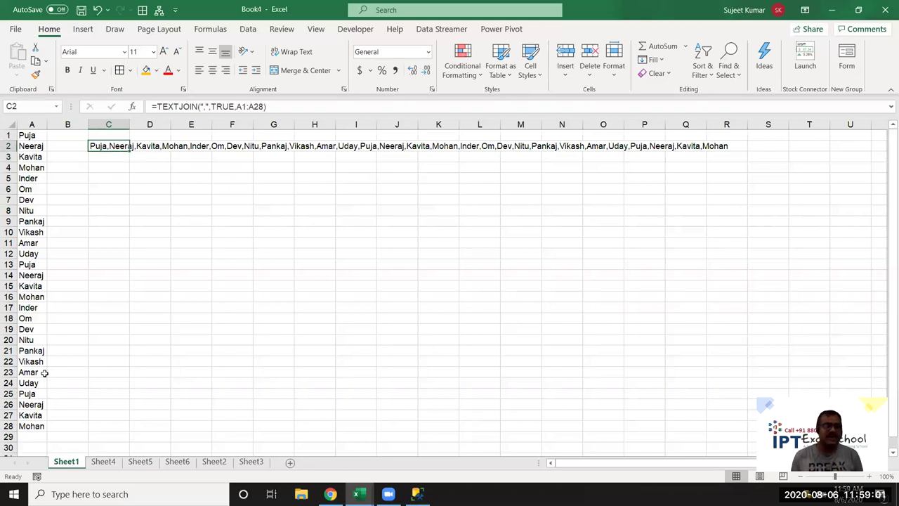
pyautogui.press('Delete')
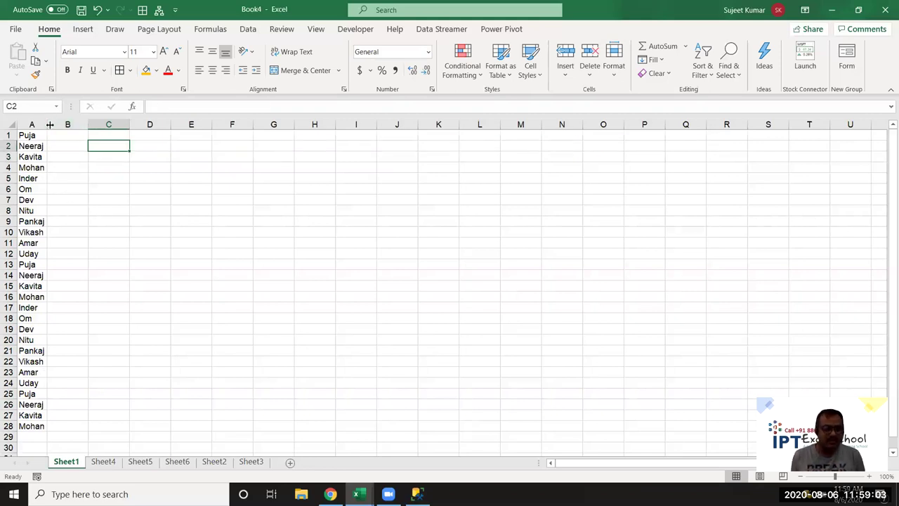
pyautogui.moveTo(49, 124)
pyautogui.mouseDown()
pyautogui.moveTo(100, 124)
pyautogui.moveTo(44, 417)
pyautogui.mouseUp()
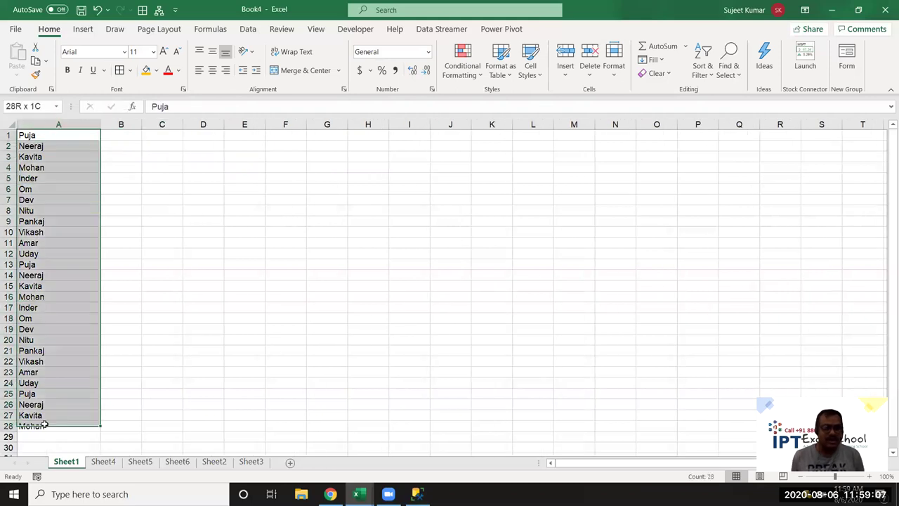
pyautogui.click(451, 267)
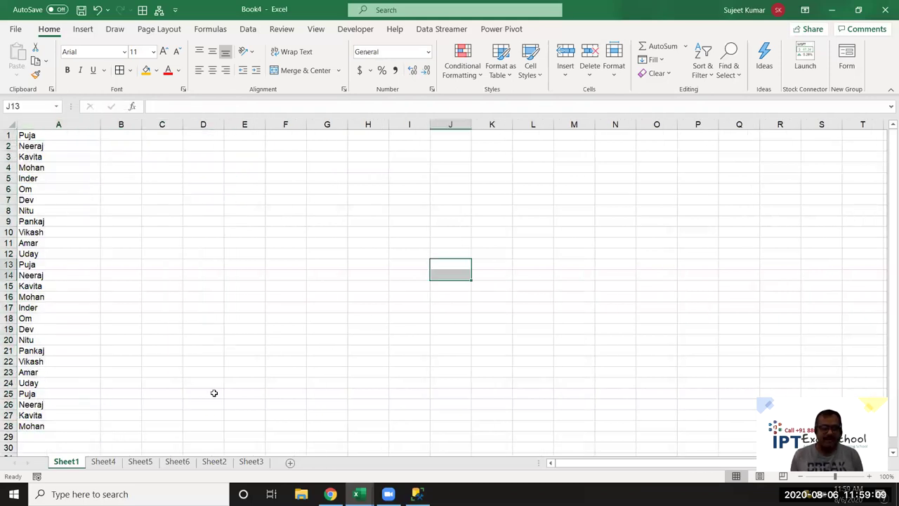
# Step: Search Windows for 'WOR' and launch Microsoft Word
pyautogui.click(140, 494)
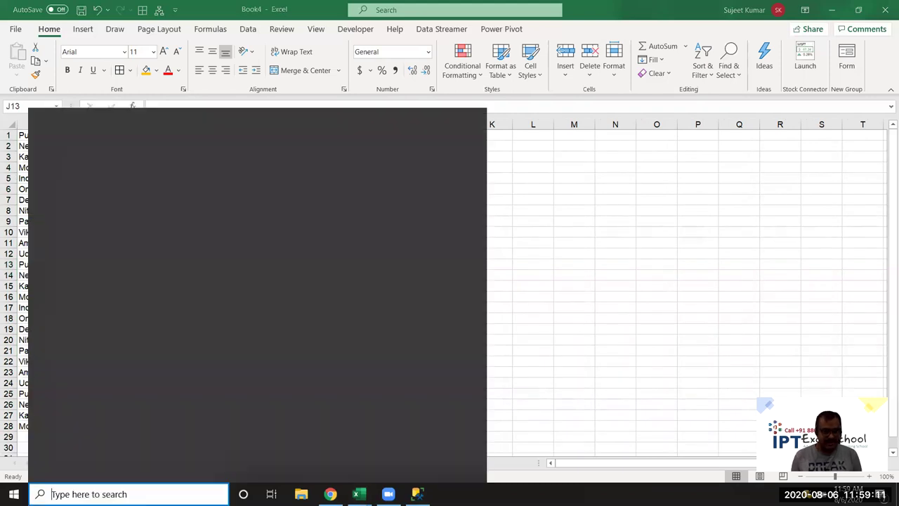
pyautogui.write('WOR')
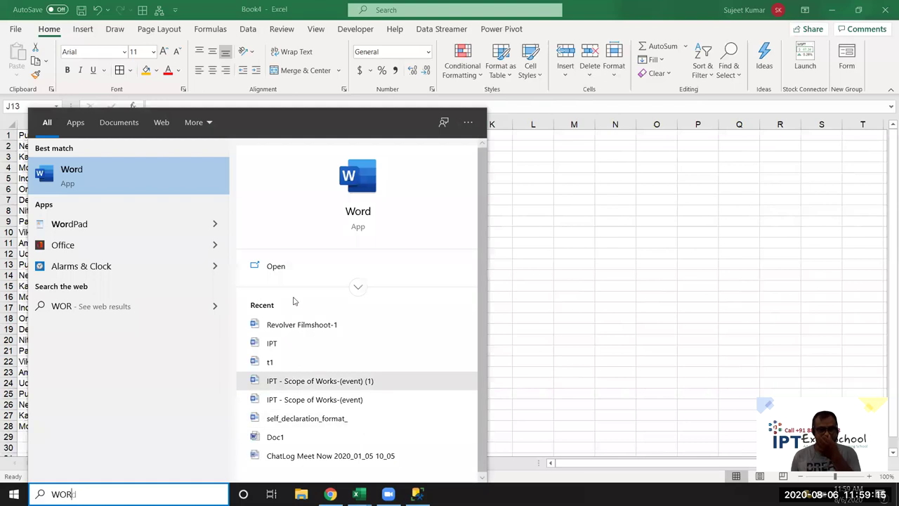
pyautogui.click(360, 214)
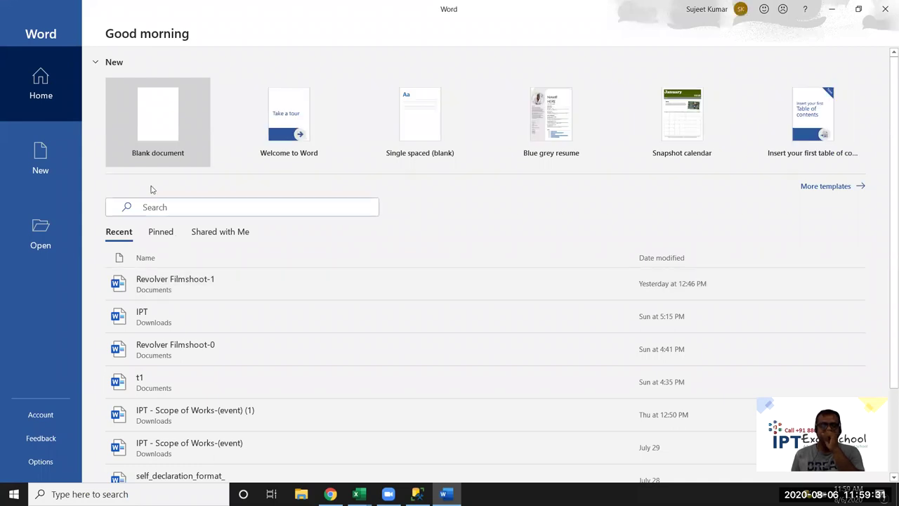
# Step: Create a blank Word document and generate five sample paragraphs with =RAND()
pyautogui.click(169, 143)
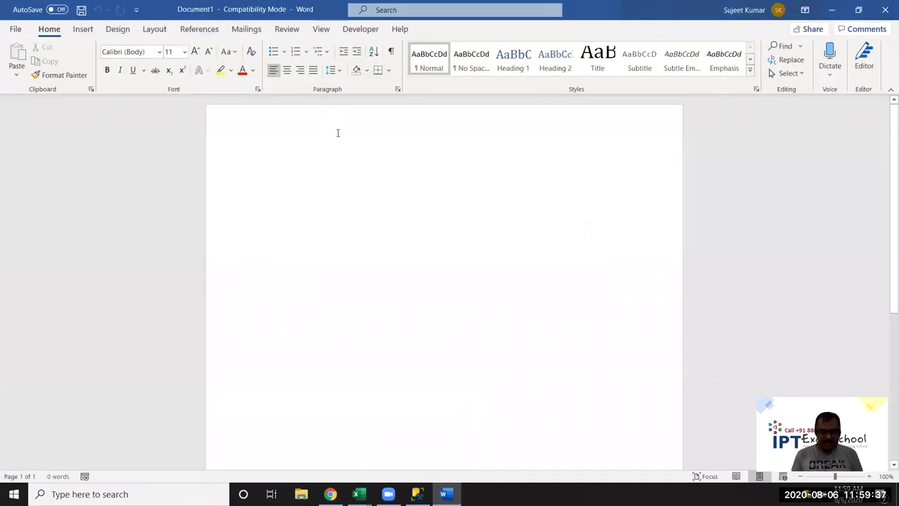
pyautogui.write('=RA')
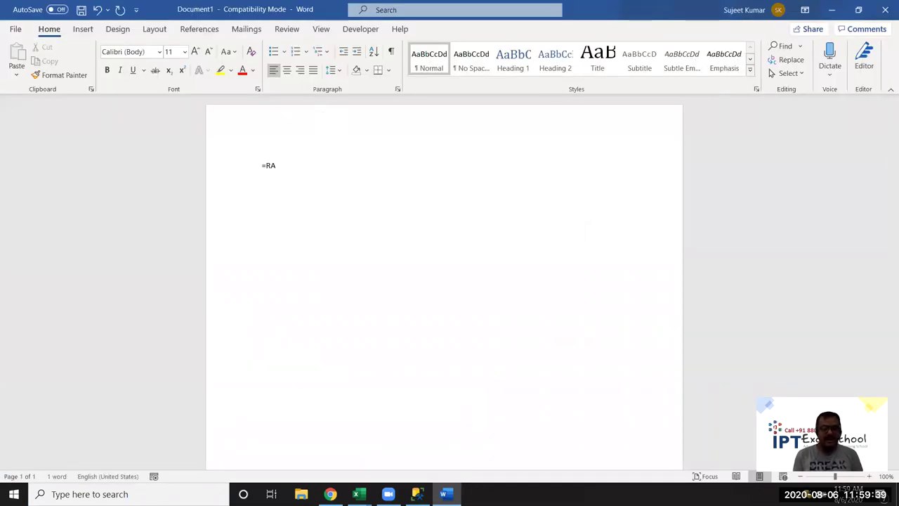
pyautogui.write('ND()')
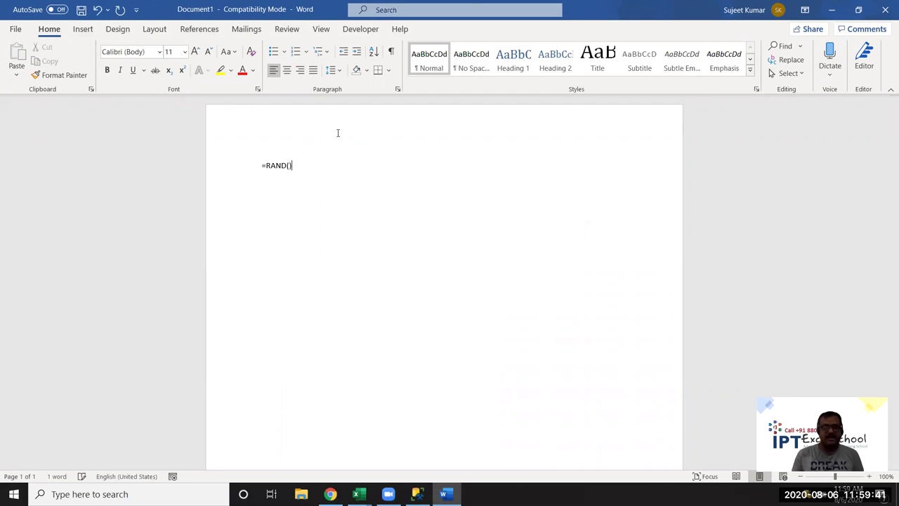
pyautogui.press('Return')
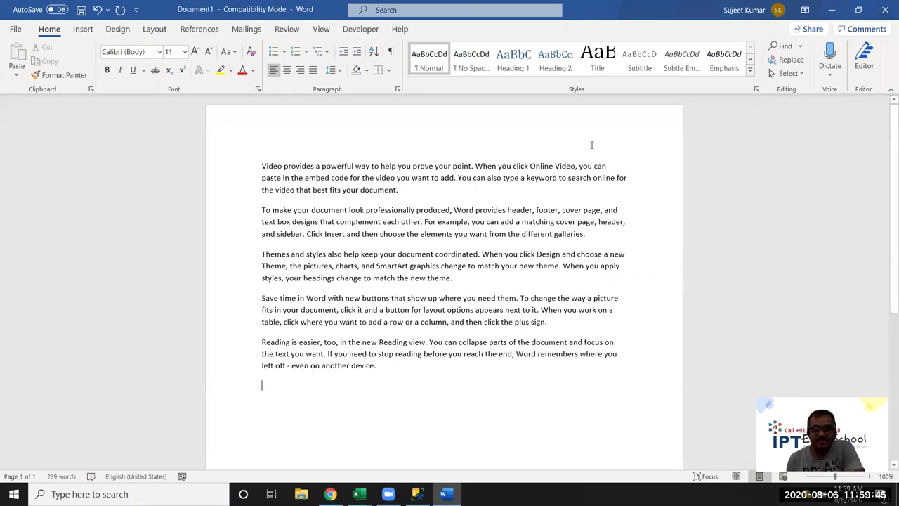
pyautogui.click(608, 166)
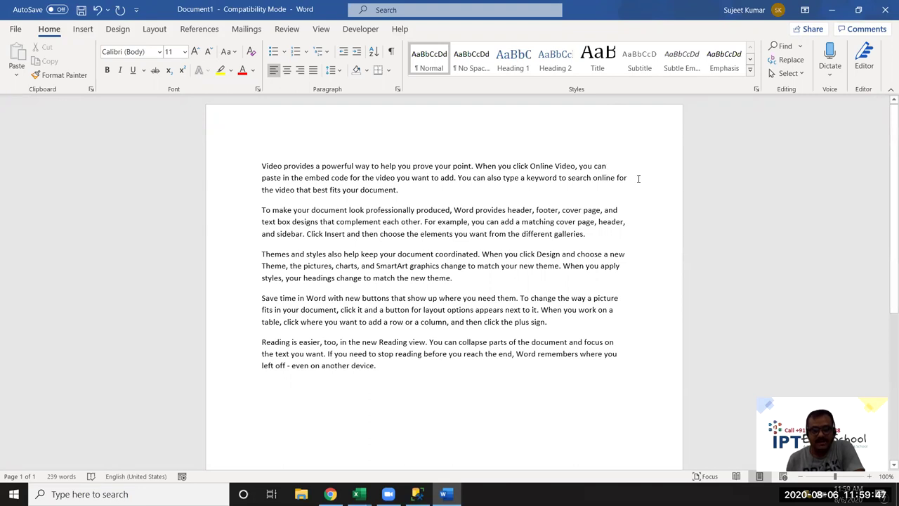
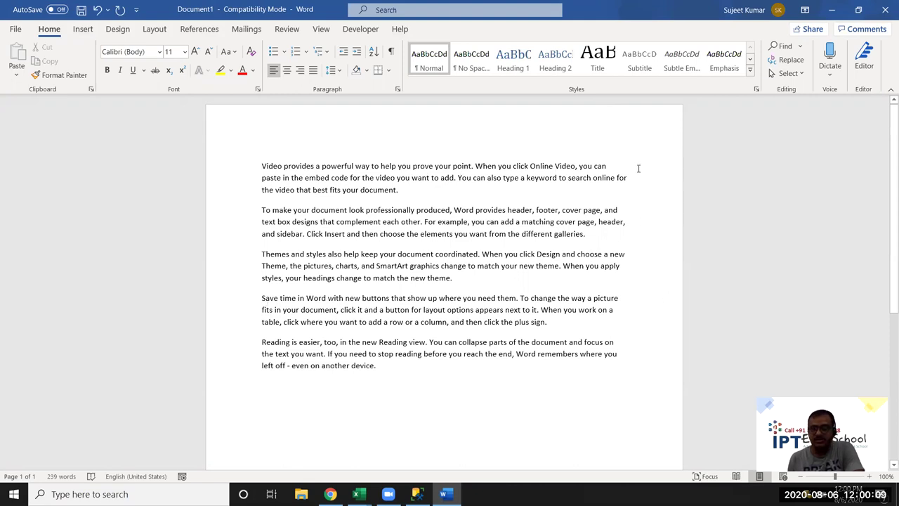
# Step: Justify the five selected Word paragraphs to both margins, then switch to the Book4 workbook
pyautogui.moveTo(390, 380)
pyautogui.mouseDown()
pyautogui.moveTo(268, 184)
pyautogui.moveTo(253, 141)
pyautogui.moveTo(295, 106)
pyautogui.mouseUp()
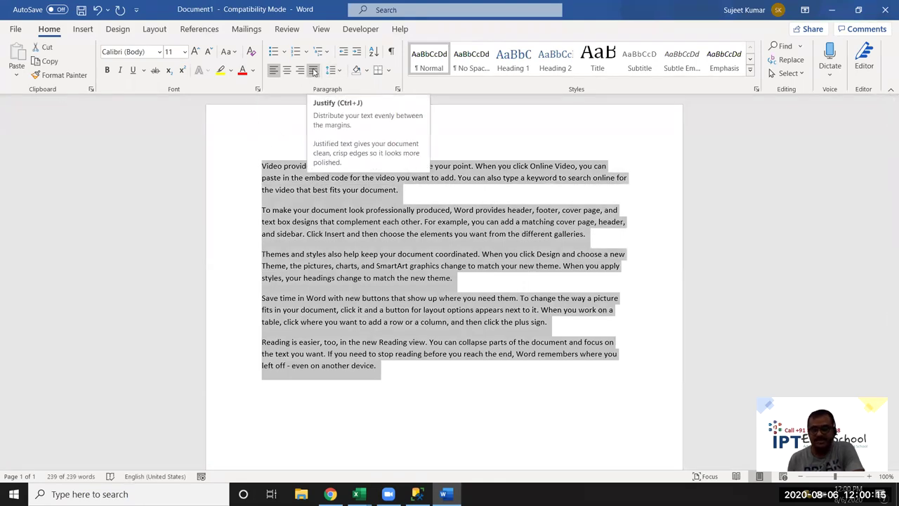
pyautogui.click(314, 71)
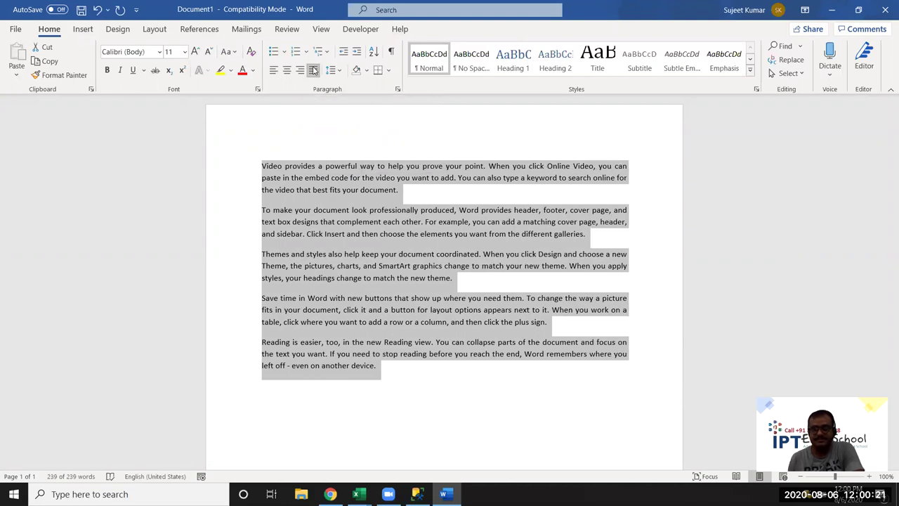
pyautogui.click(446, 345)
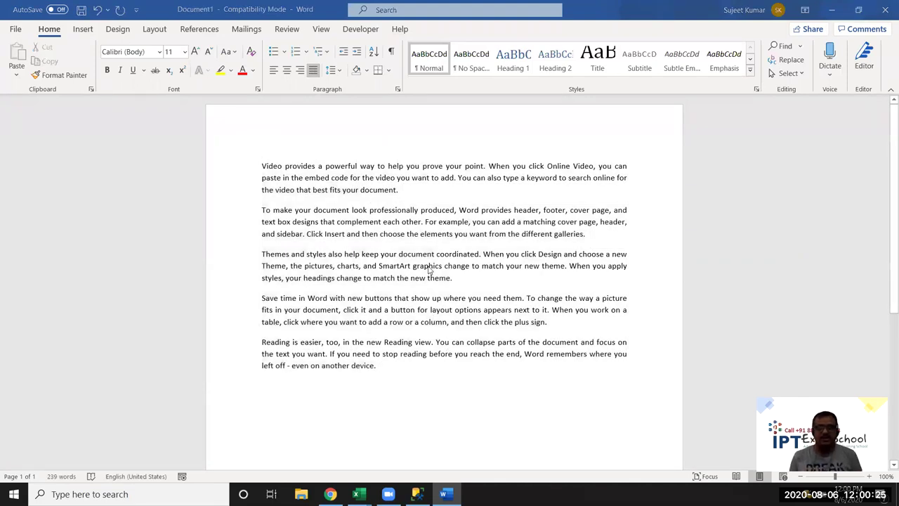
pyautogui.hotkey('alt', 'Tab')
# Step: Widen column A and merge the names in A1:A28 into justified lines with Fill > Justify
pyautogui.click(430, 266)
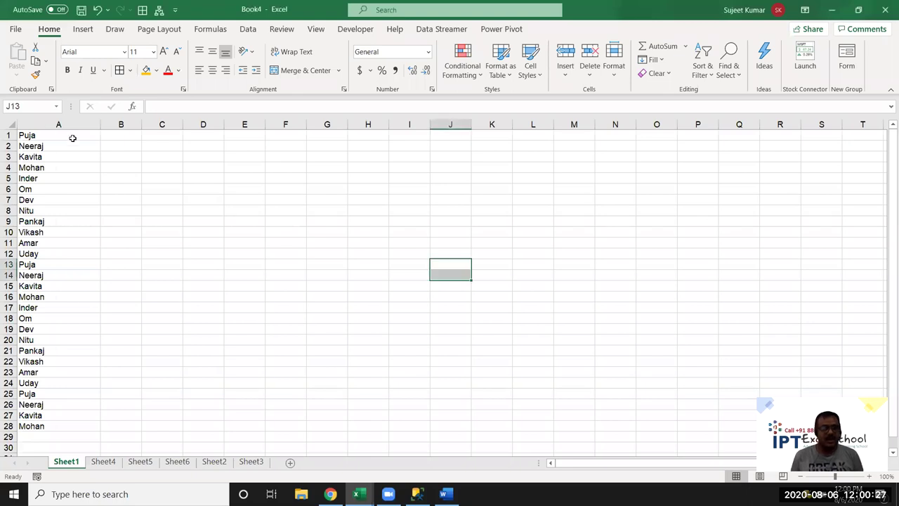
pyautogui.click(71, 135)
pyautogui.moveTo(108, 124); pyautogui.dragTo(298, 125)
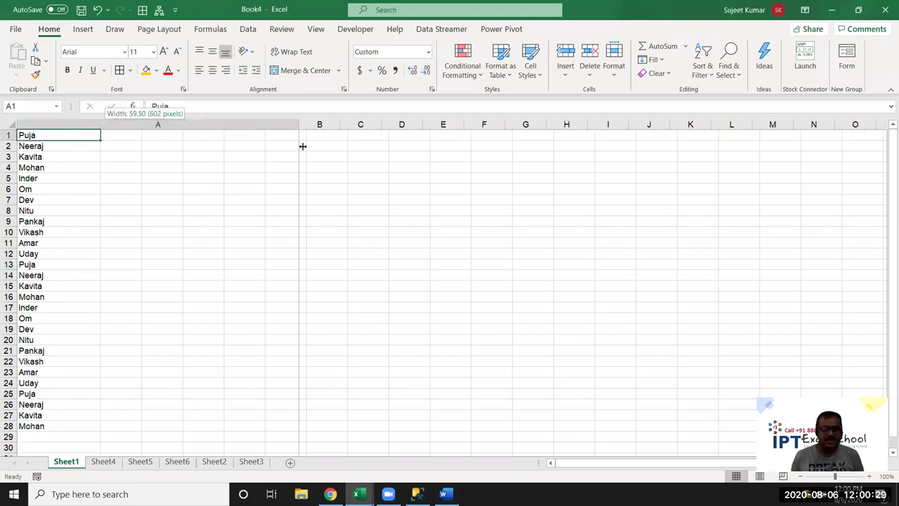
pyautogui.click(134, 422)
pyautogui.moveTo(134, 416); pyautogui.dragTo(184, 106)
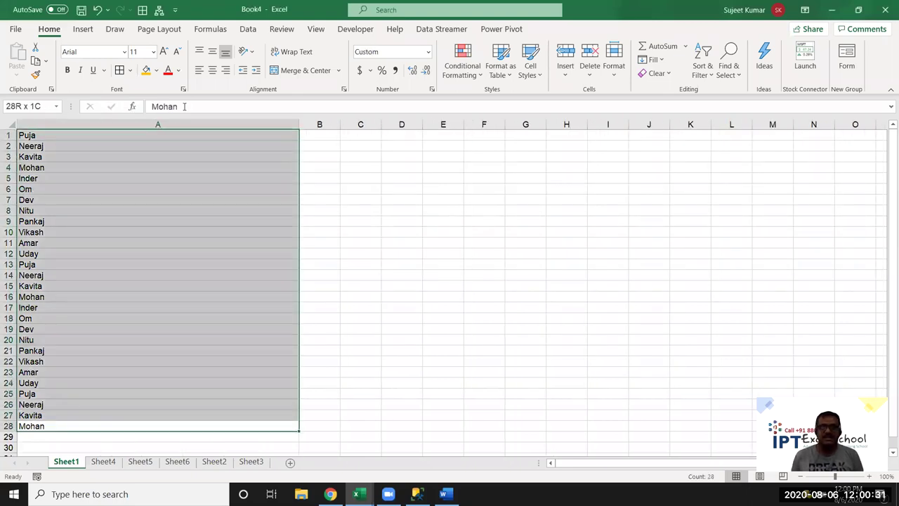
pyautogui.click(654, 60)
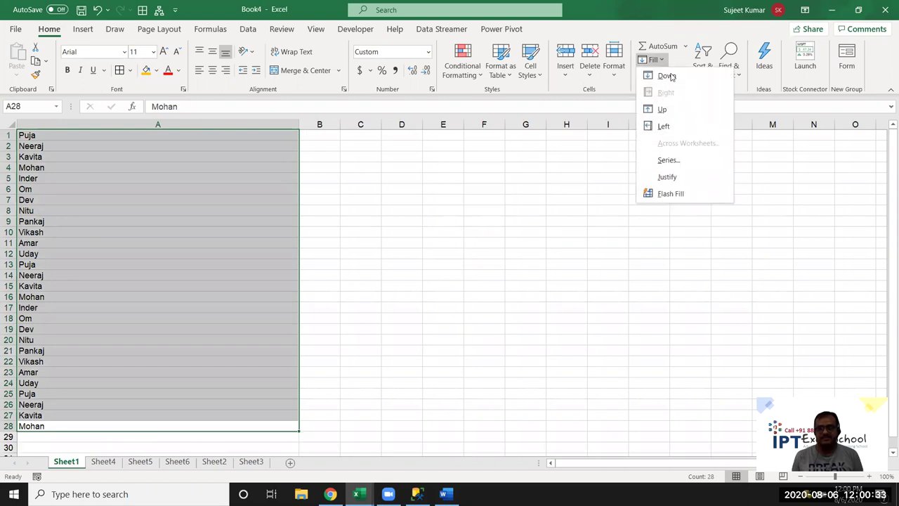
pyautogui.click(678, 182)
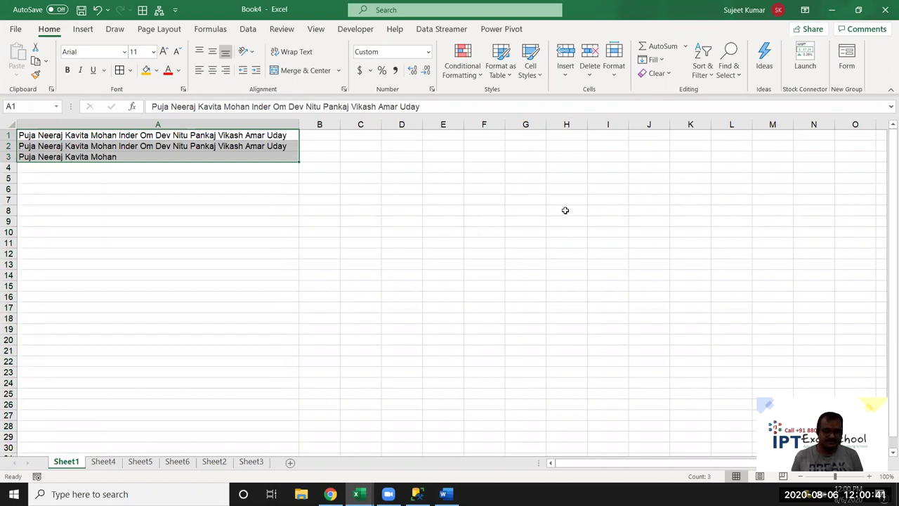
# Step: Undo the merge, then clear all names from A1:A28 and return to A1
pyautogui.hotkey('ctrl', 'z')
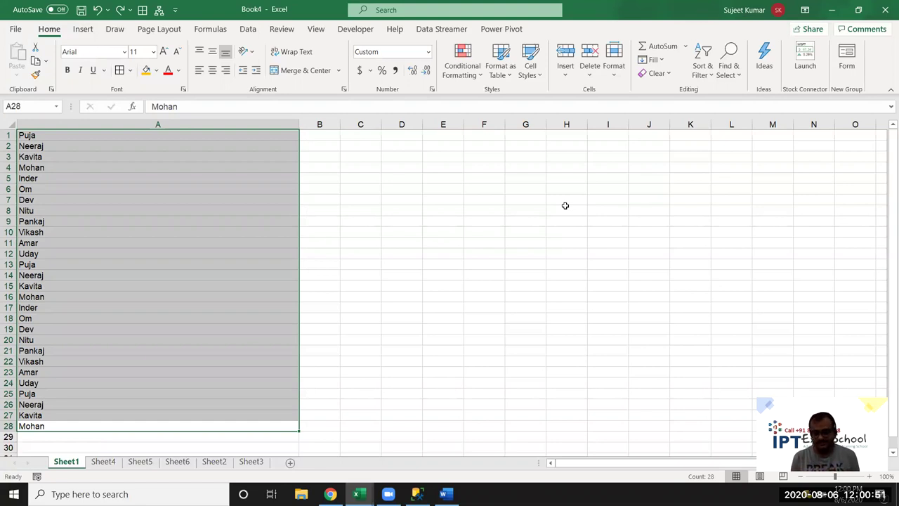
pyautogui.press('Delete')
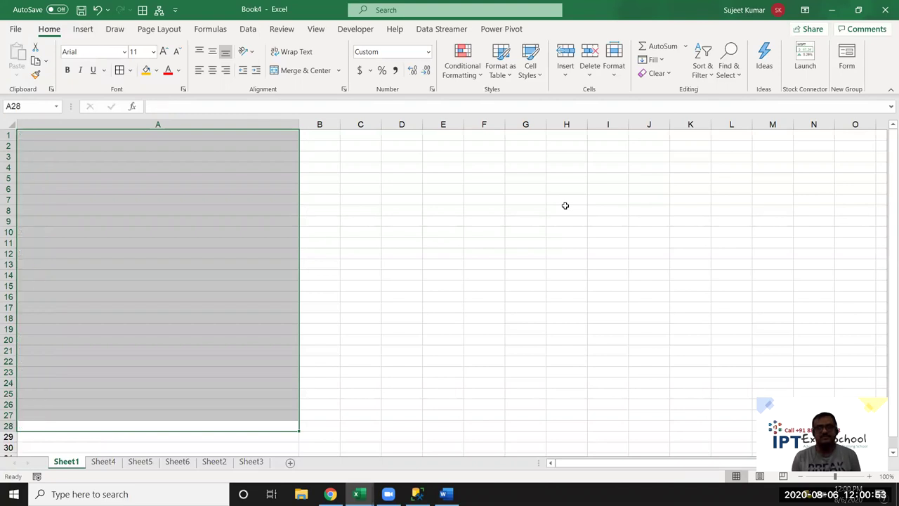
pyautogui.hotkey('ctrl', 'Home')
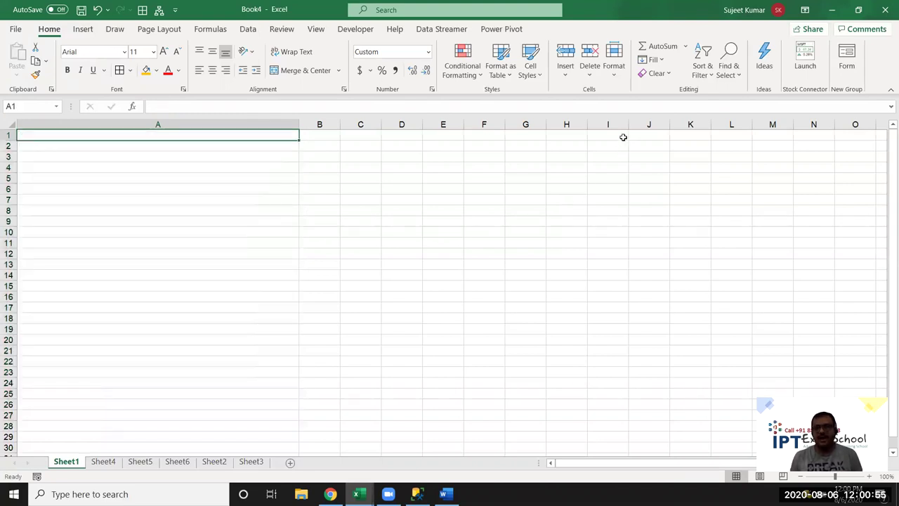
# Step: Look over the Fill menu options, then narrow column A back down
pyautogui.click(657, 60)
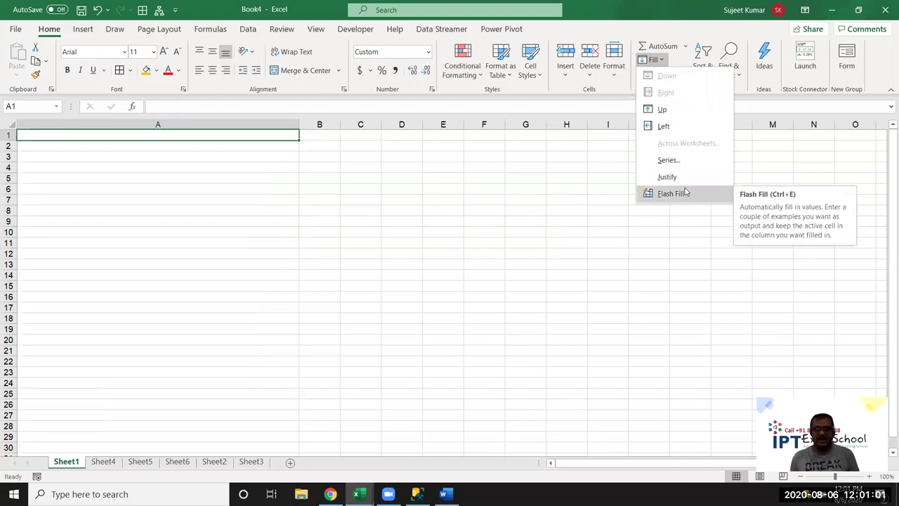
pyautogui.click(292, 135)
pyautogui.moveTo(297, 127); pyautogui.dragTo(100, 128)
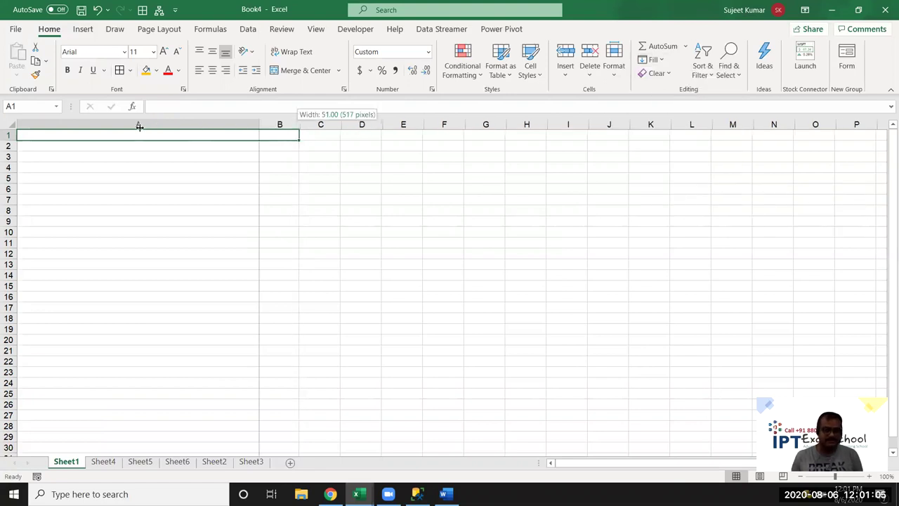
pyautogui.click(154, 205)
# Step: Type 'Name' in A1 and four people's full names in A2:A5
pyautogui.click(75, 138)
pyautogui.write('Name')
pyautogui.press('Return')
pyautogui.press('Return')
pyautogui.press('Return')
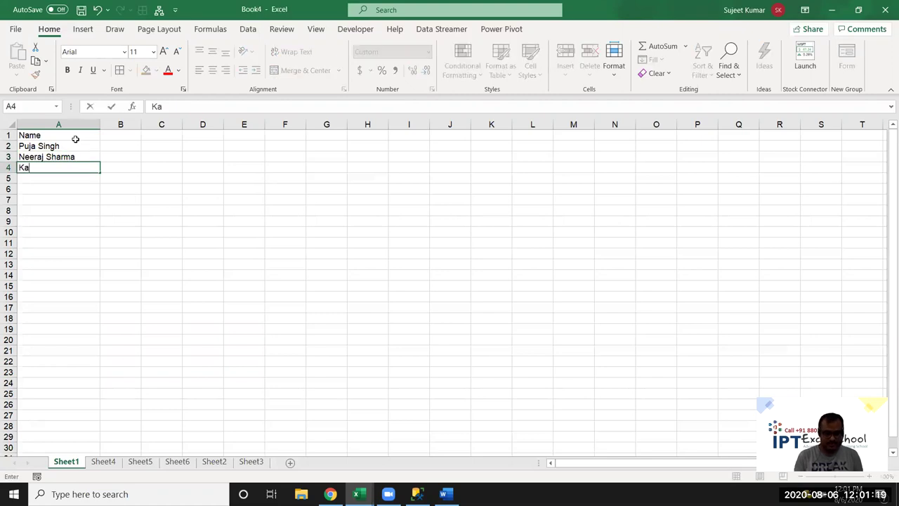
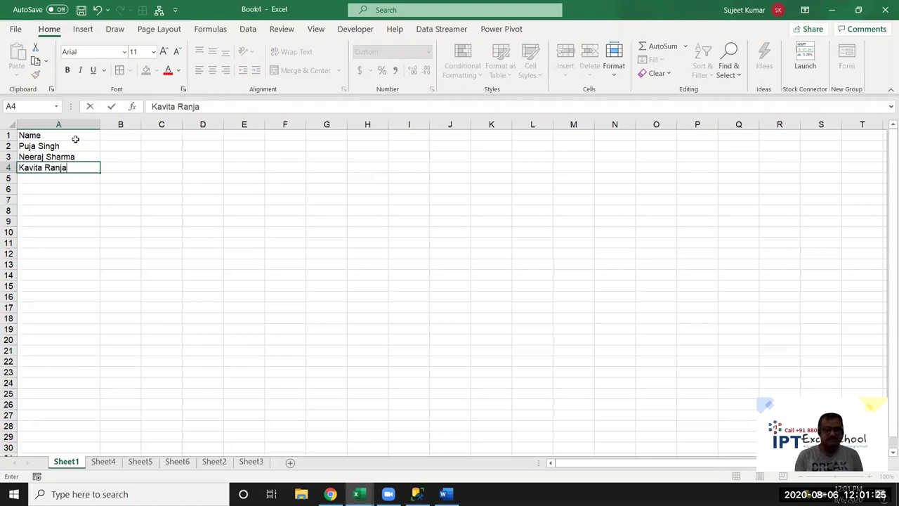
pyautogui.press('Return')
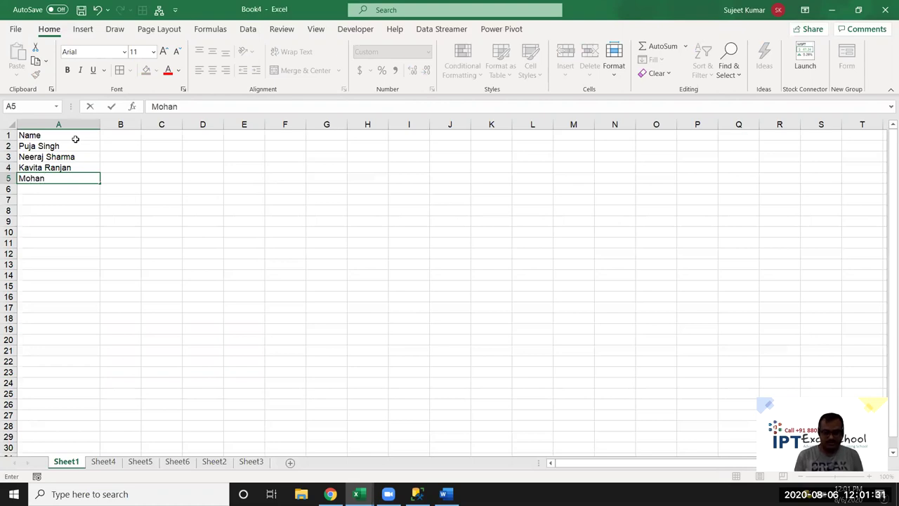
pyautogui.press('Return')
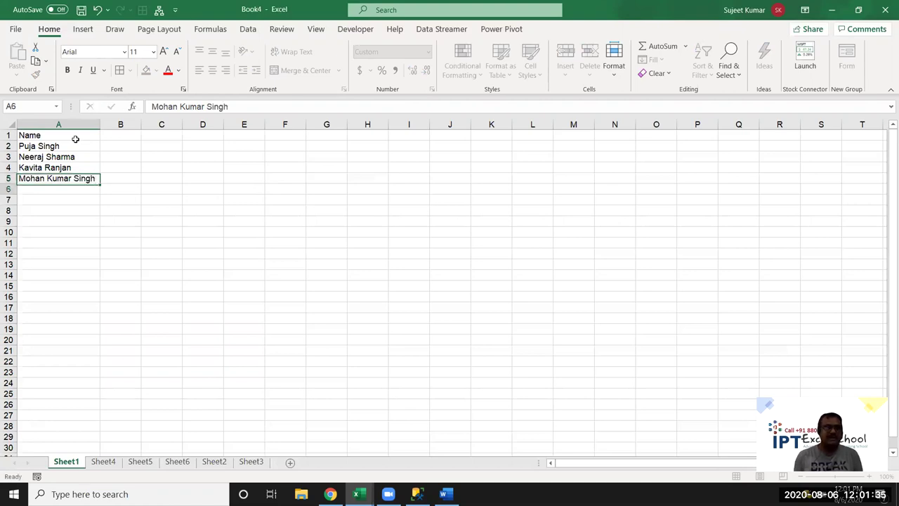
# Step: Add the headings 'F' in B1 and 'L' in C1
pyautogui.click(110, 140)
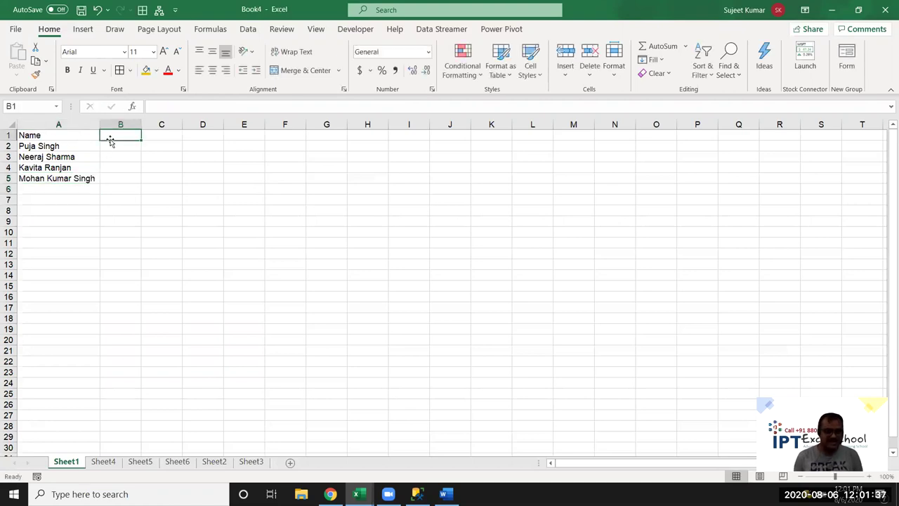
pyautogui.write('F')
pyautogui.press('Tab')
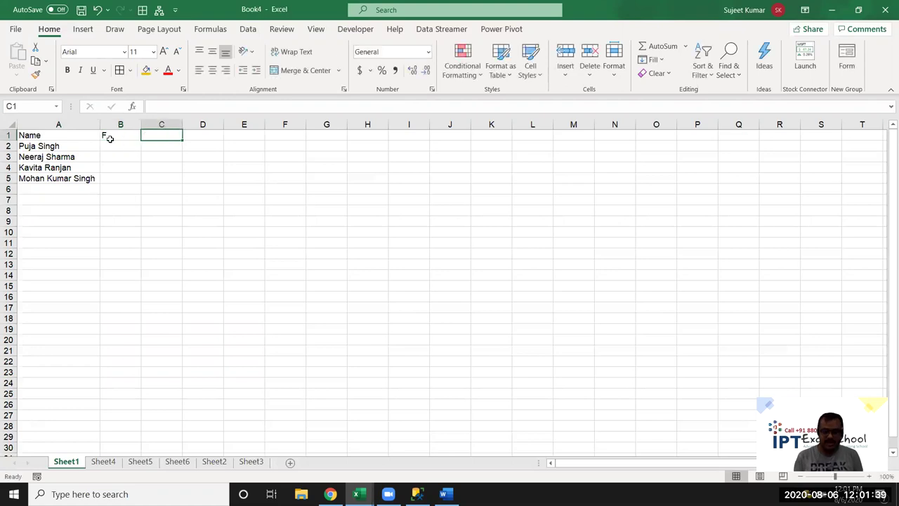
pyautogui.write('L')
pyautogui.press('Return')
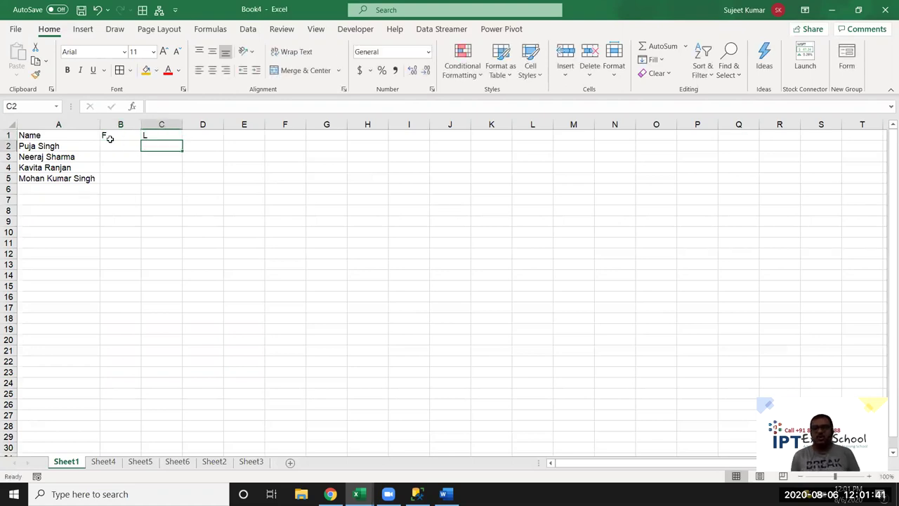
# Step: Enter the first person's first name in B2 and Flash Fill the remaining first names
pyautogui.click(110, 143)
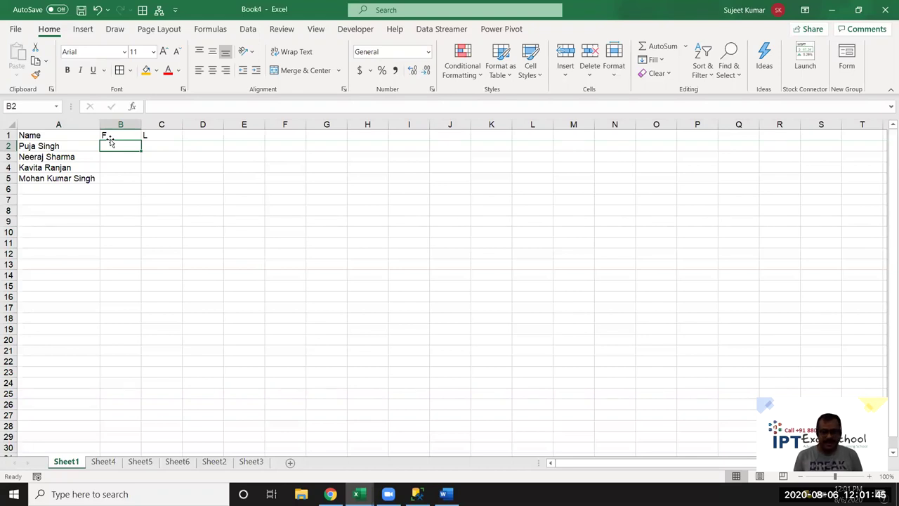
pyautogui.press('Return')
pyautogui.press('Up')
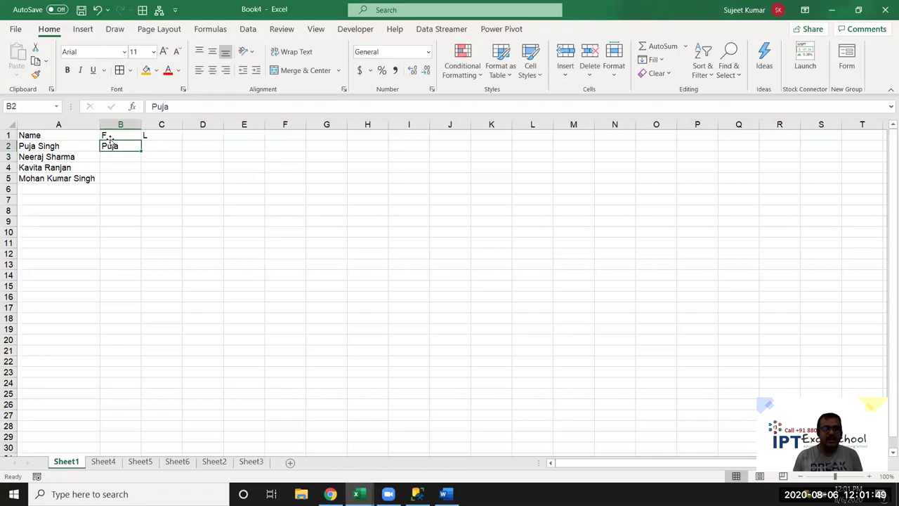
pyautogui.click(657, 73)
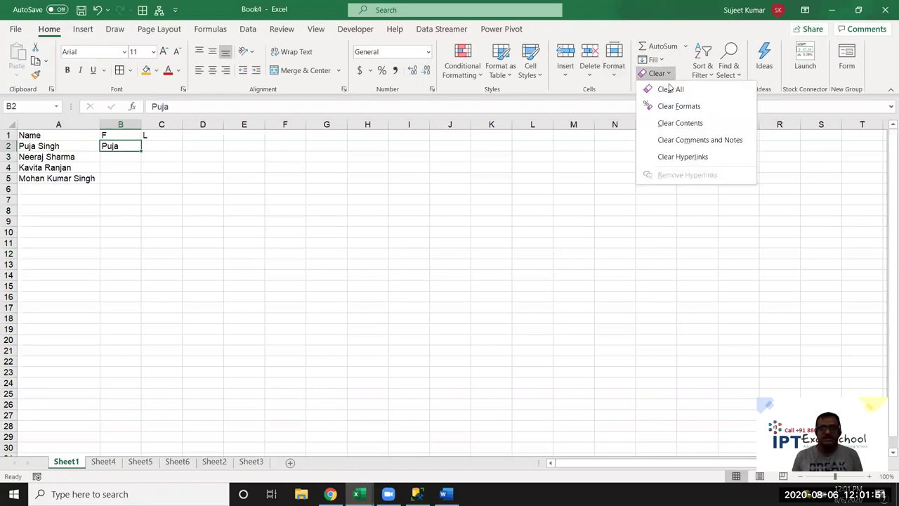
pyautogui.click(659, 59)
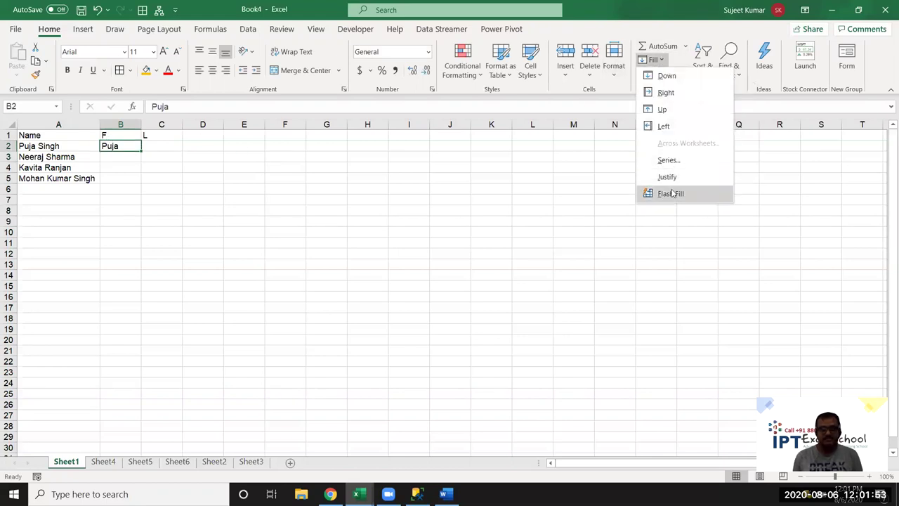
pyautogui.click(671, 194)
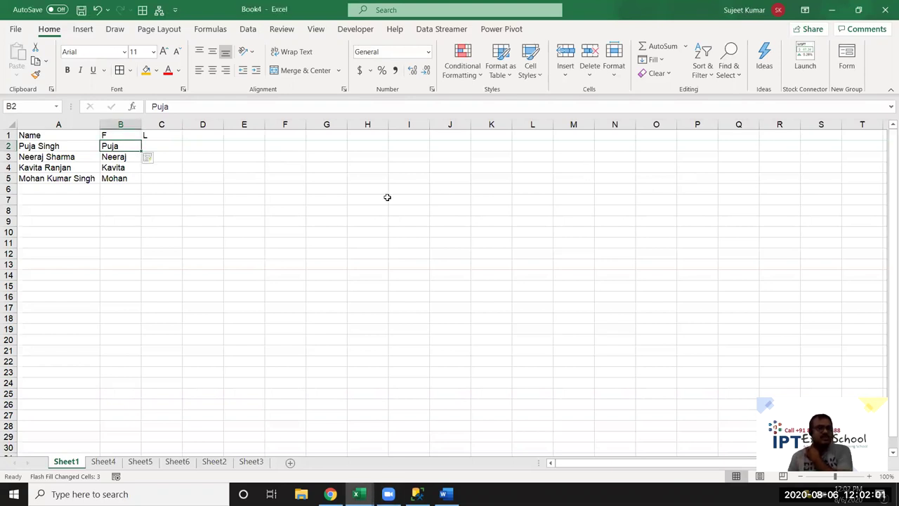
# Step: Enter the first person's last name in C2 and Flash Fill the remaining last names
pyautogui.click(161, 146)
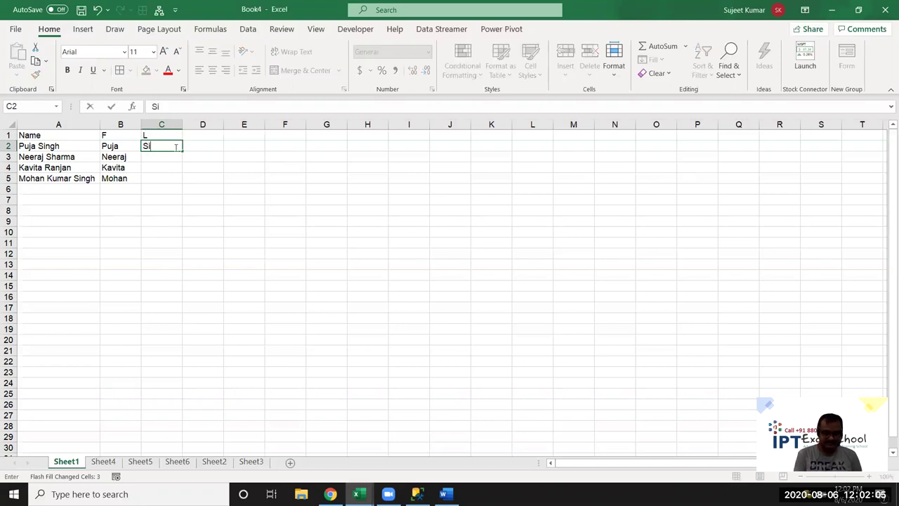
pyautogui.press('Return')
pyautogui.click(175, 147)
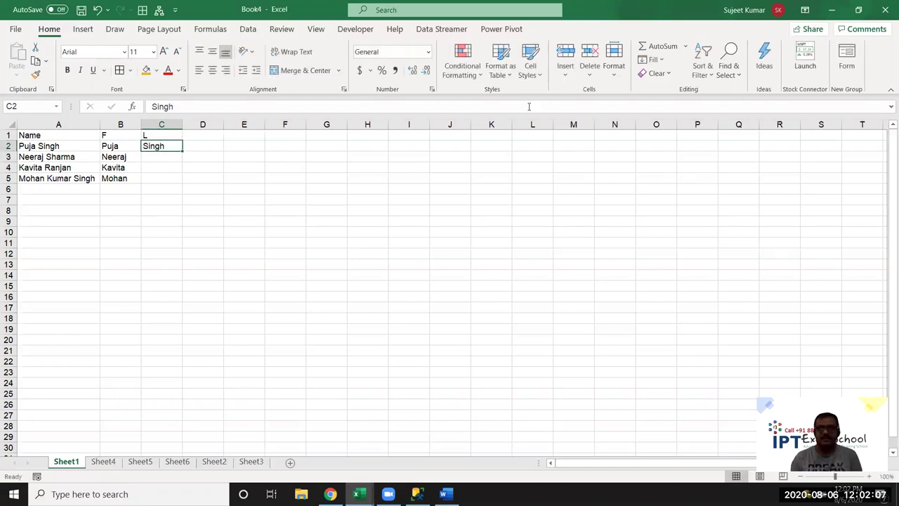
pyautogui.click(655, 59)
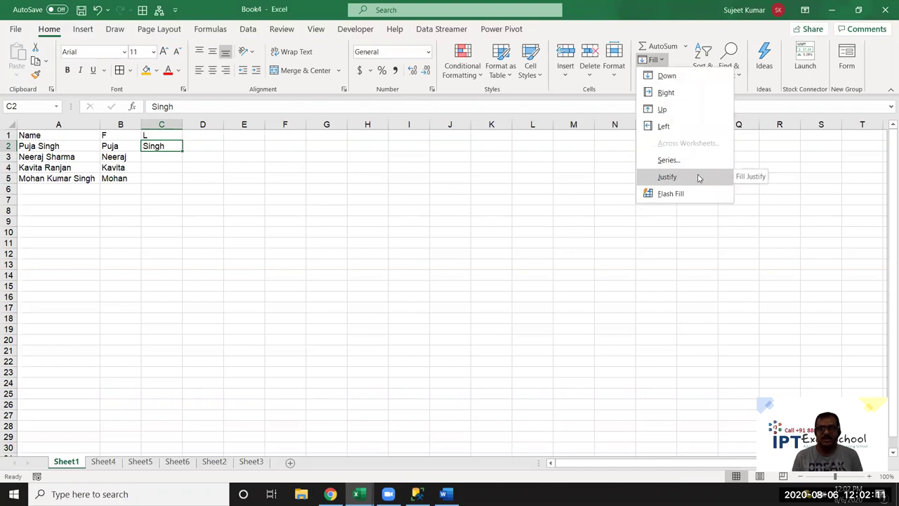
pyautogui.click(698, 193)
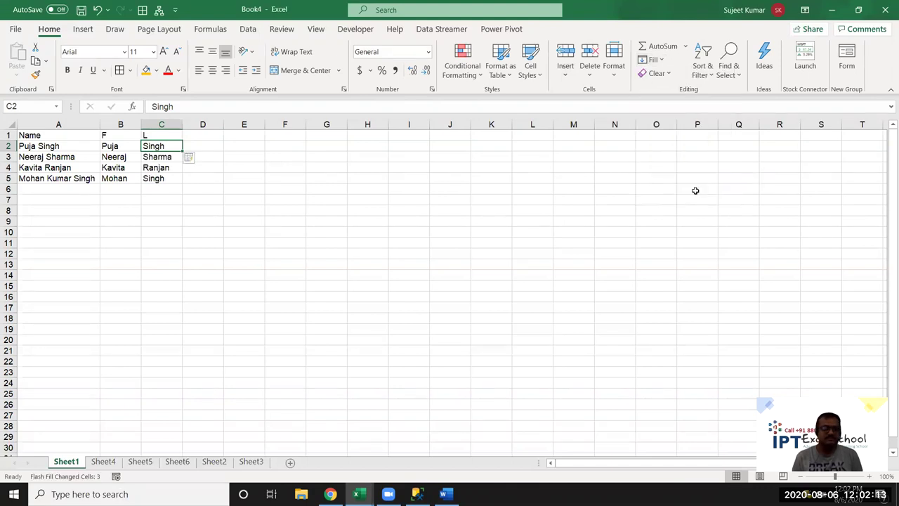
# Step: Add a 'Date' heading in F1, 7/1 in F2, and =F2+30 filled down to F8
pyautogui.click(270, 133)
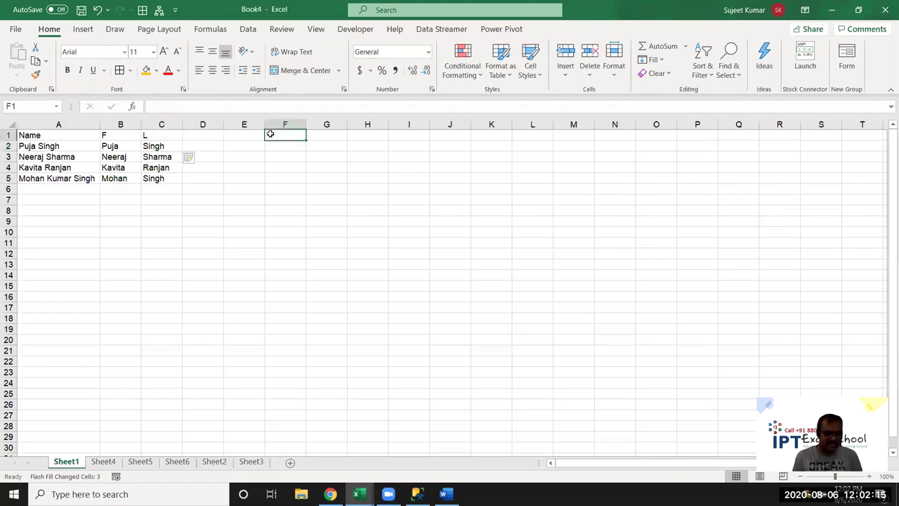
pyautogui.write('Date')
pyautogui.press('Return')
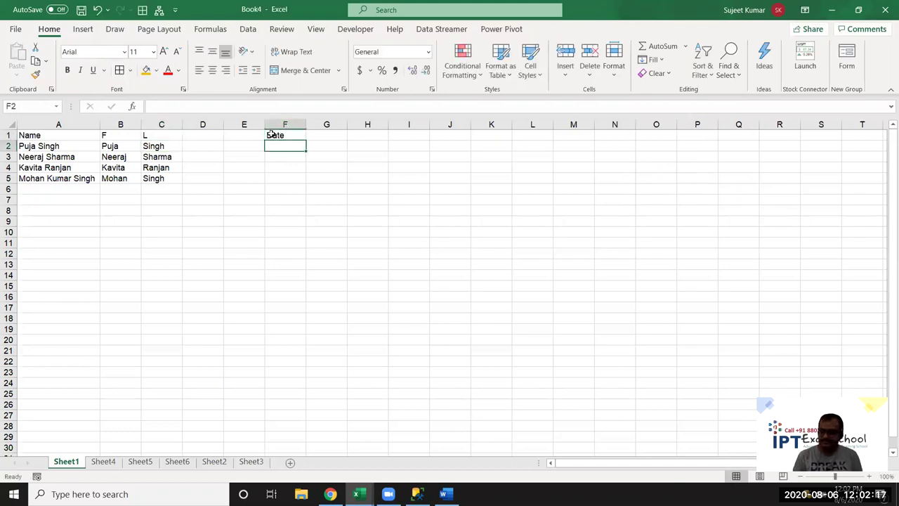
pyautogui.write('7/1')
pyautogui.press('Return')
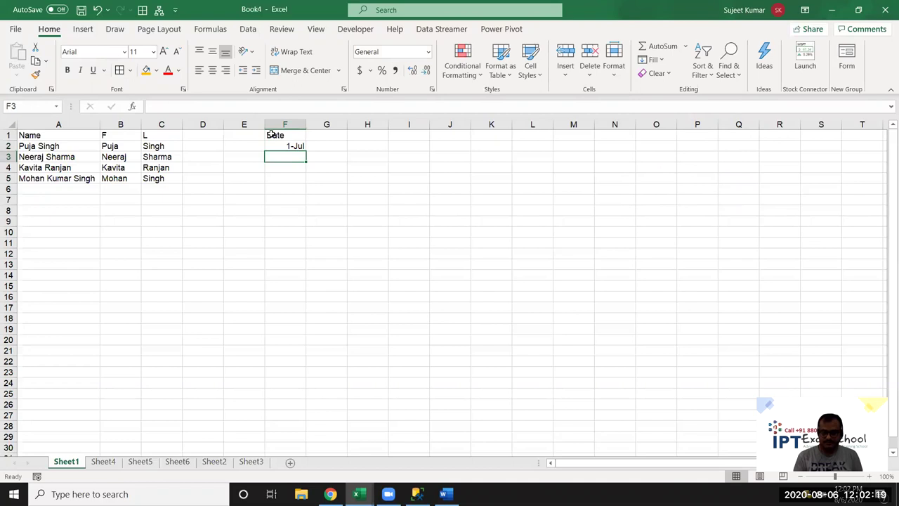
pyautogui.write('=F2+30')
pyautogui.hotkey('ctrl', 'Return')
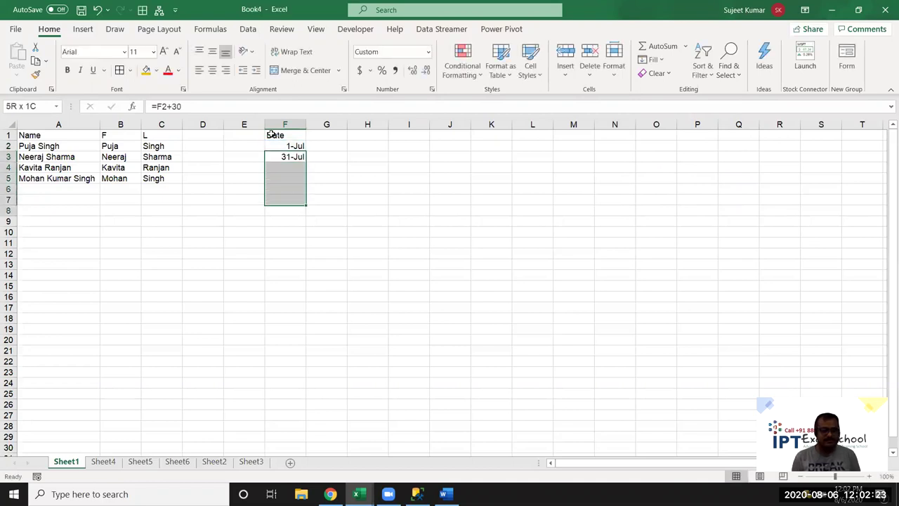
pyautogui.moveTo(306, 161); pyautogui.dragTo(306, 211)
# Step: Enter 'Jul' in G2 as the month example beside the first date
pyautogui.click(271, 133)
pyautogui.press('Right')
pyautogui.press('Down')
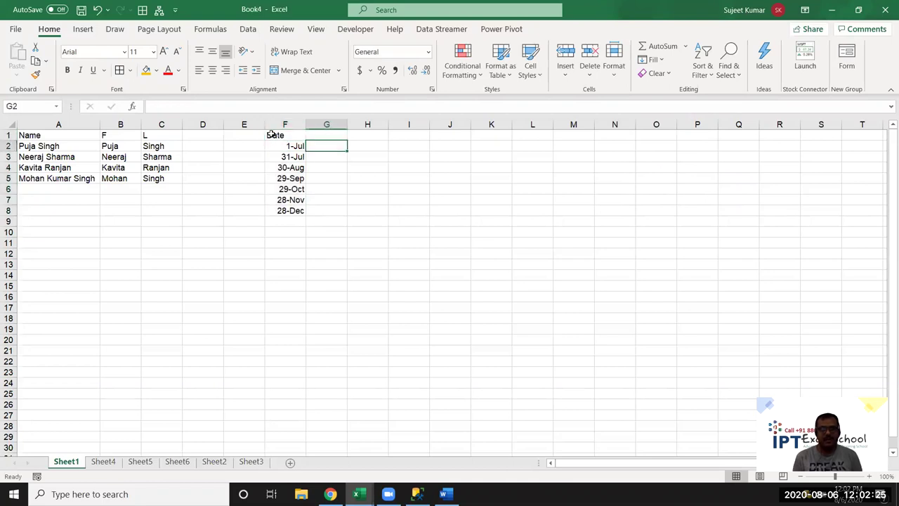
pyautogui.write('Jul')
pyautogui.press('Return')
pyautogui.press('Up')
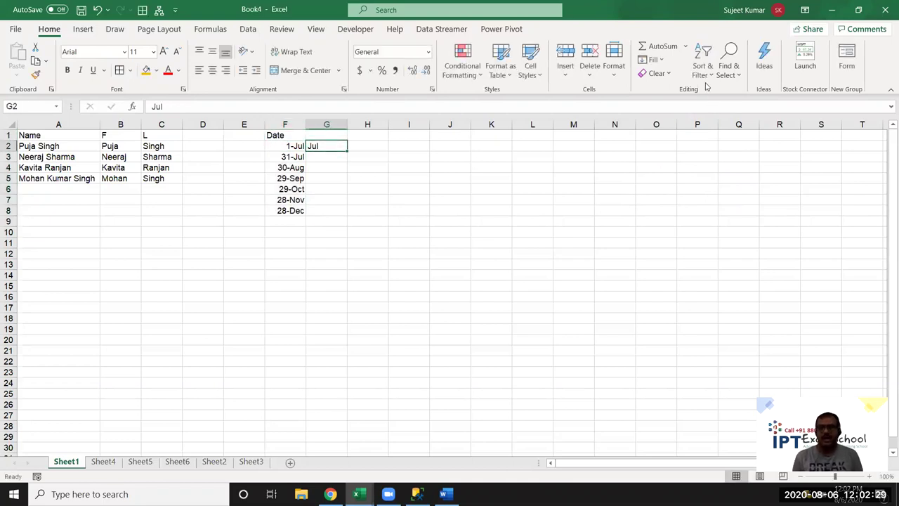
pyautogui.click(702, 70)
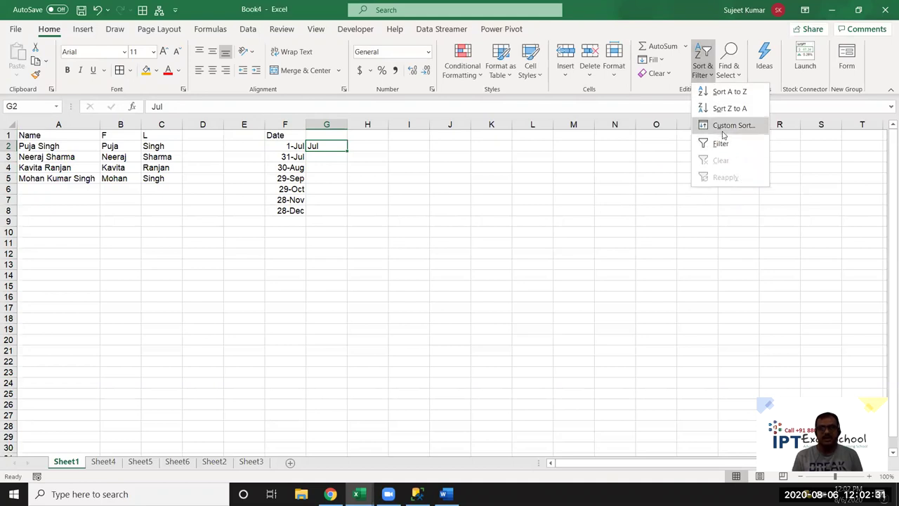
# Step: Flash Fill G3:G8 with the month abbreviations and compare them against the dates
pyautogui.click(668, 80)
pyautogui.click(653, 60)
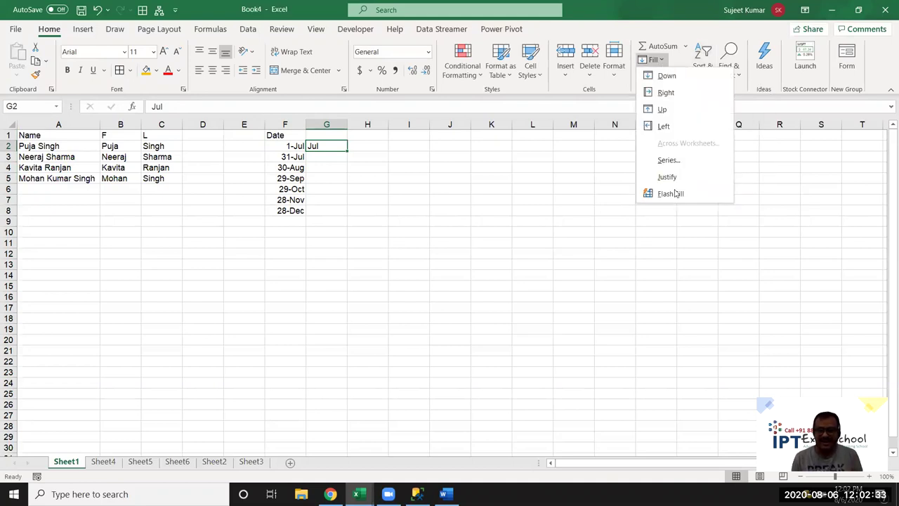
pyautogui.click(671, 194)
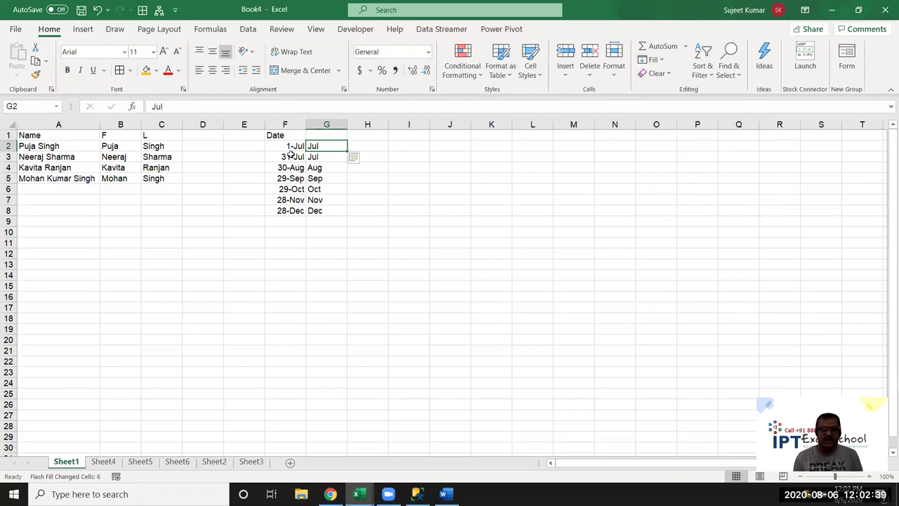
pyautogui.moveTo(280, 149)
pyautogui.mouseDown()
pyautogui.moveTo(277, 211)
pyautogui.moveTo(332, 205)
pyautogui.mouseUp()
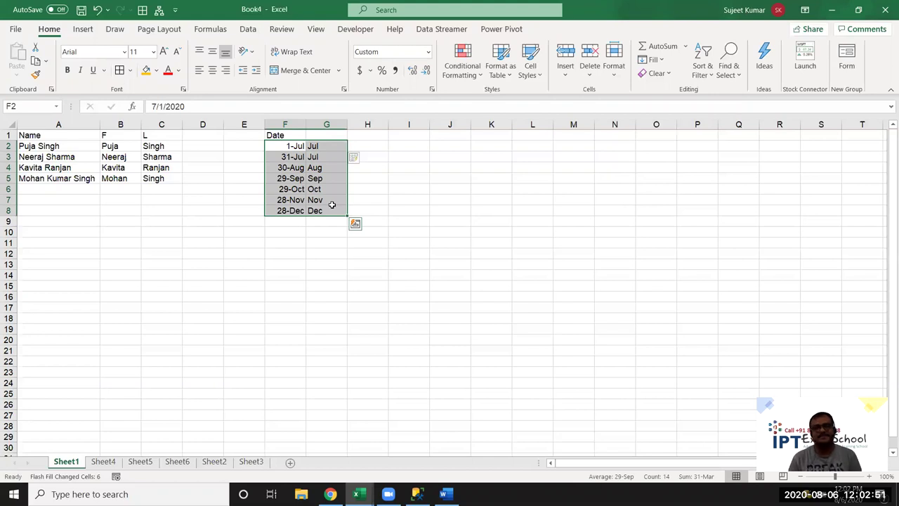
pyautogui.press('Right')
pyautogui.press('Right')
pyautogui.press('Right')
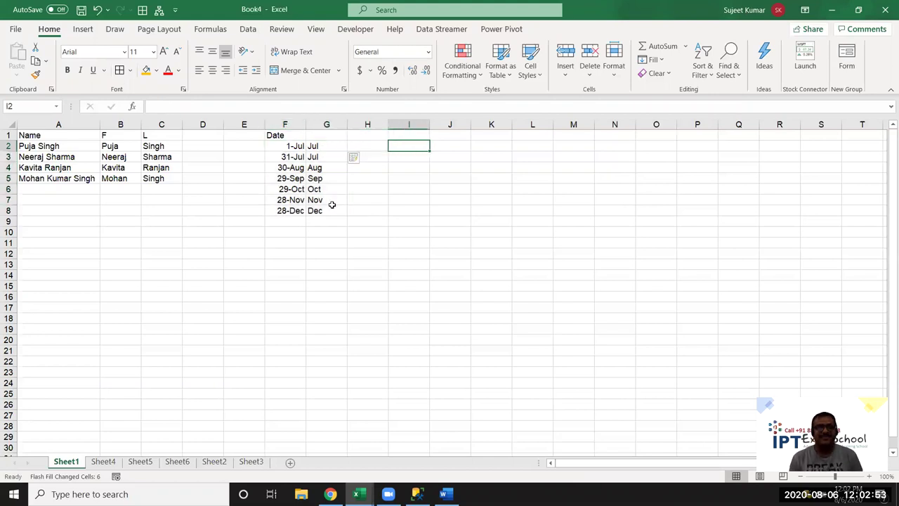
pyautogui.press('Right')
# Step: Enter 25.36, 85.12, 47.25, 32.12 and 32.25 in J2:J6
pyautogui.press('Up')
pyautogui.press('Down')
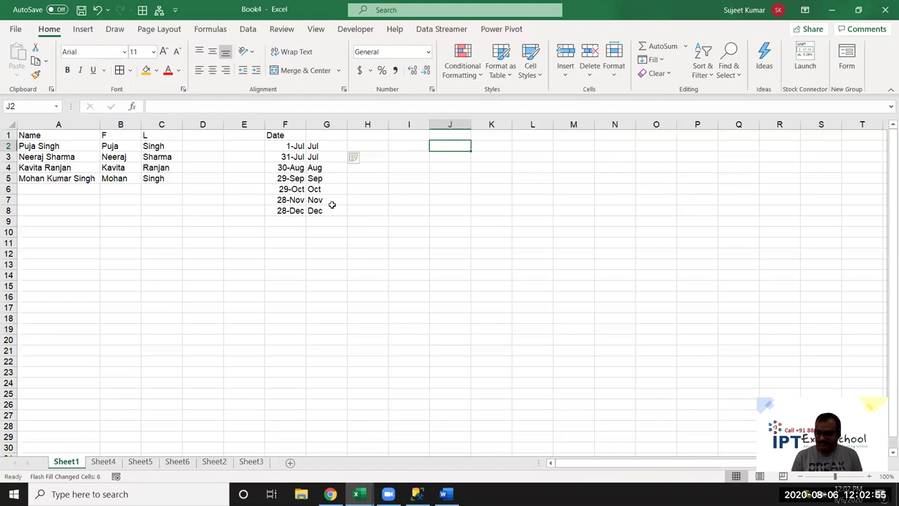
pyautogui.write('253')
pyautogui.press('BackSpace')
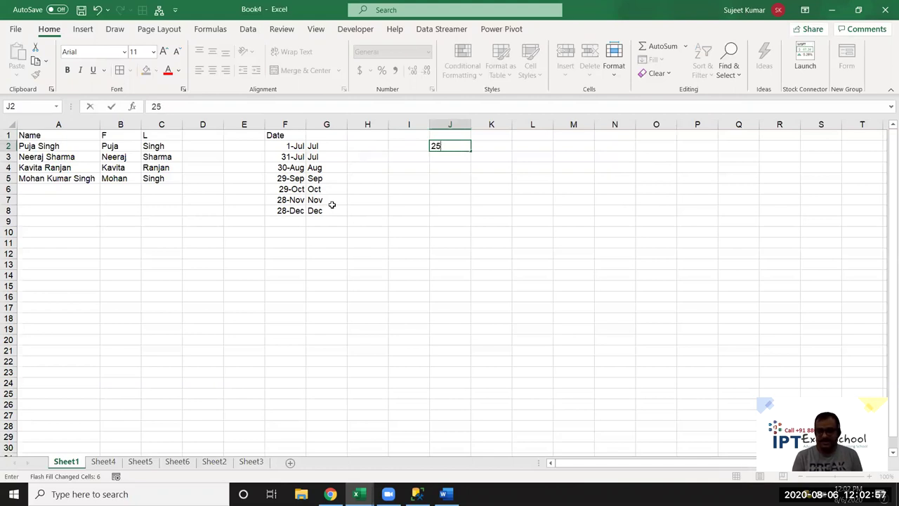
pyautogui.write('36')
pyautogui.press('Return')
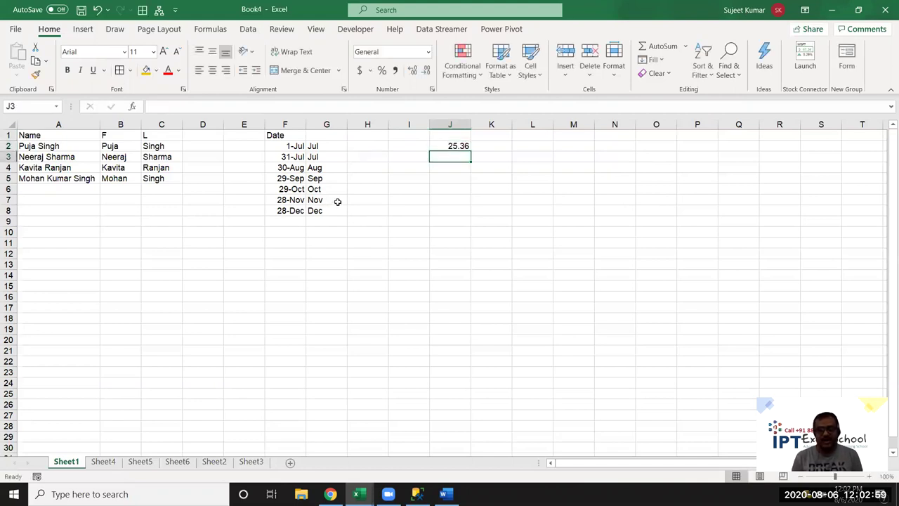
pyautogui.write('85.12')
pyautogui.press('Return')
pyautogui.write('47.25')
pyautogui.press('Return')
pyautogui.write('32.12')
pyautogui.press('Return')
pyautogui.write('32.')
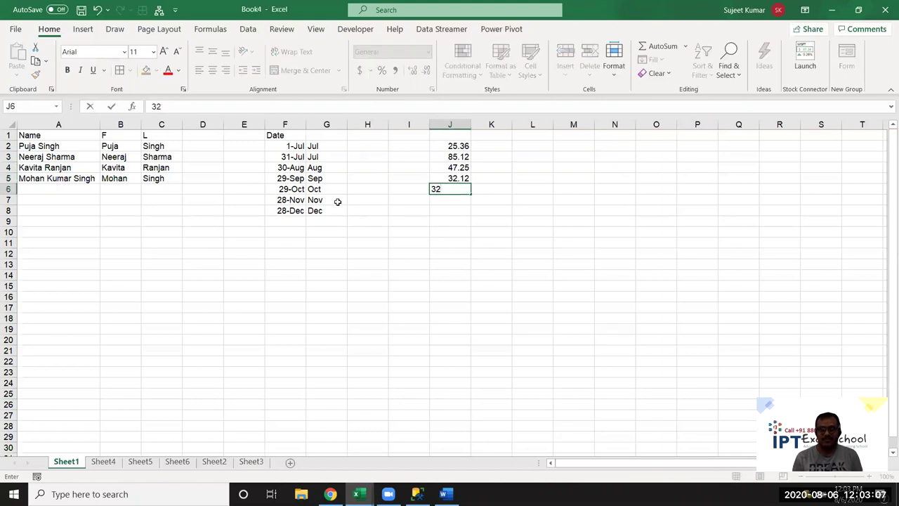
pyautogui.write('25')
pyautogui.press('Return')
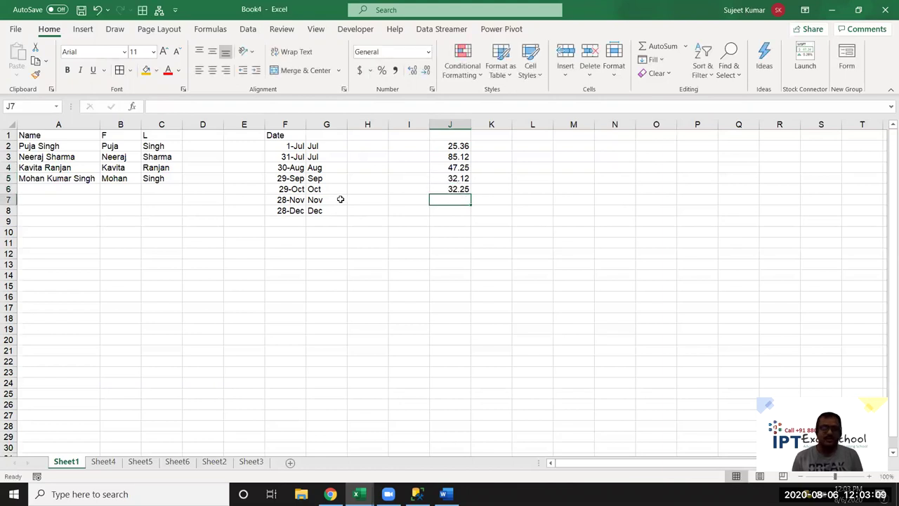
pyautogui.click(486, 146)
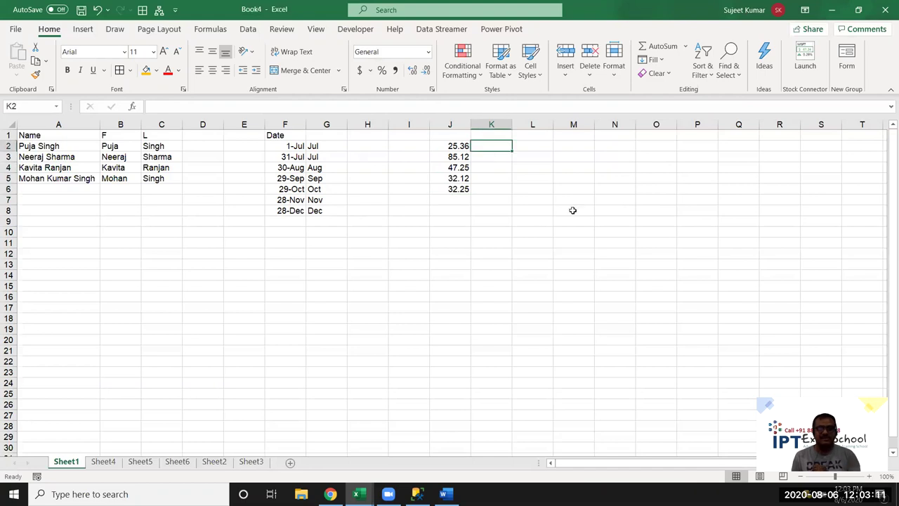
# Step: Type 0.36 in K2 and Flash Fill the decimal parts 0.12, 0.25, 0.12, 0.25 below it
pyautogui.write('0.')
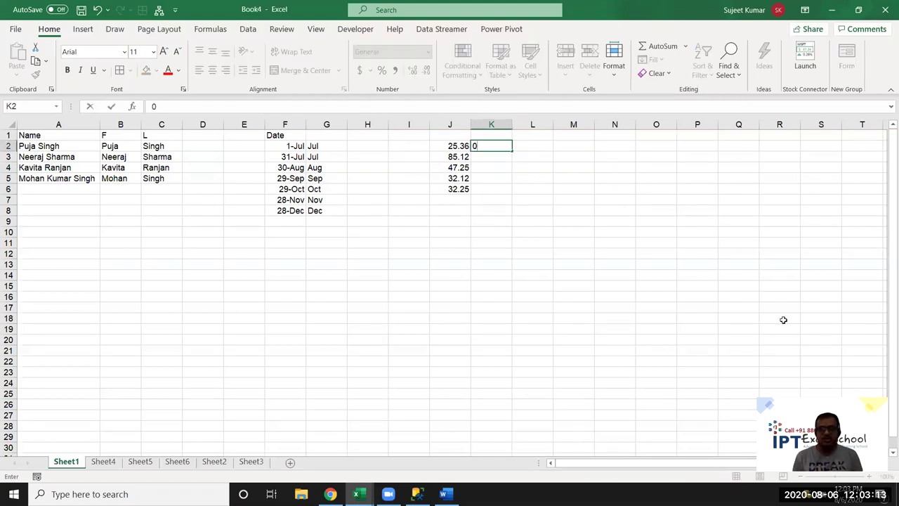
pyautogui.write('36')
pyautogui.press('Return')
pyautogui.press('Up')
pyautogui.click(657, 60)
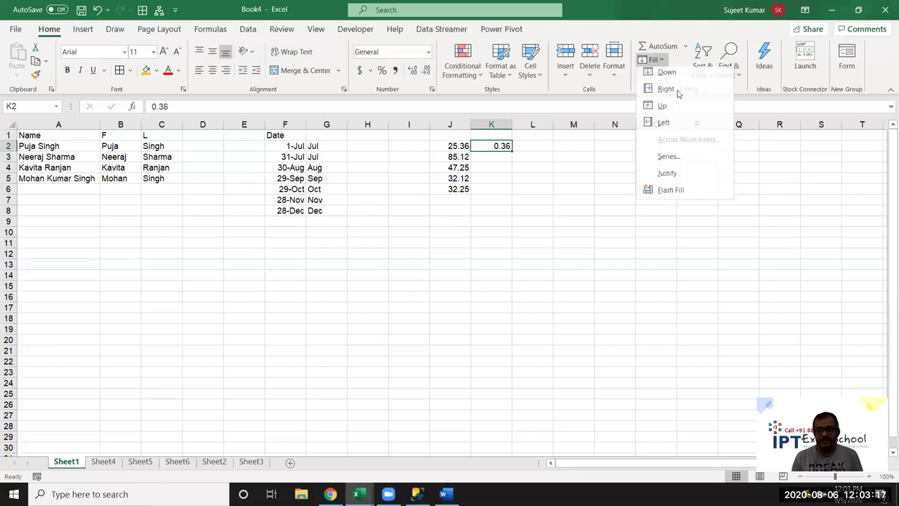
pyautogui.click(685, 198)
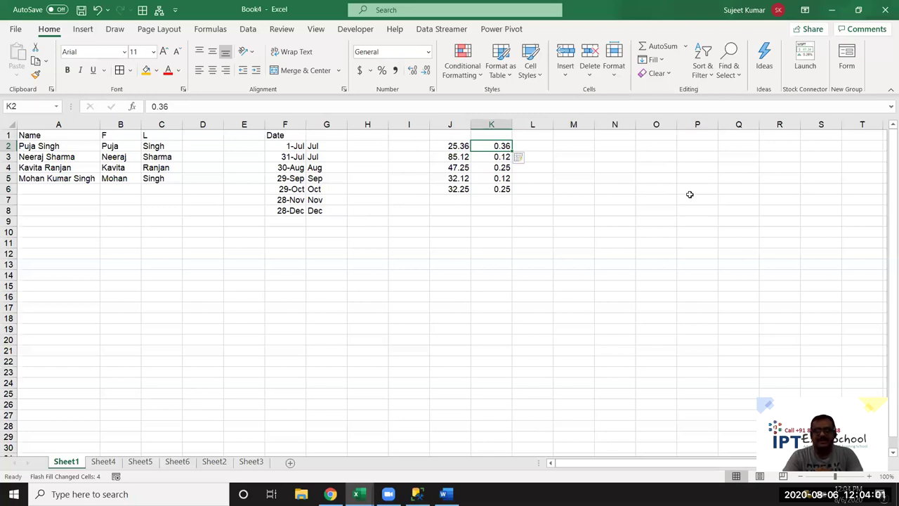
# Step: Add a new sheet and type a comma-separated name, city, HR, phone number record in A1
pyautogui.click(290, 464)
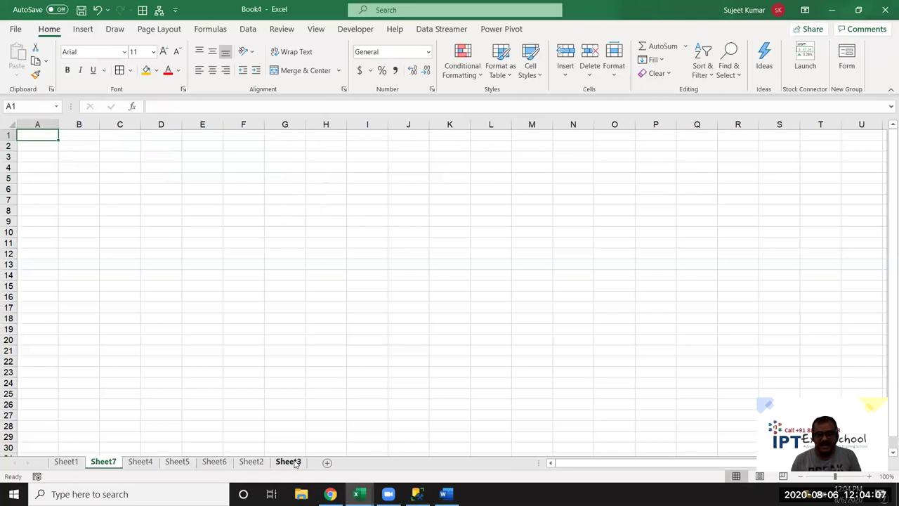
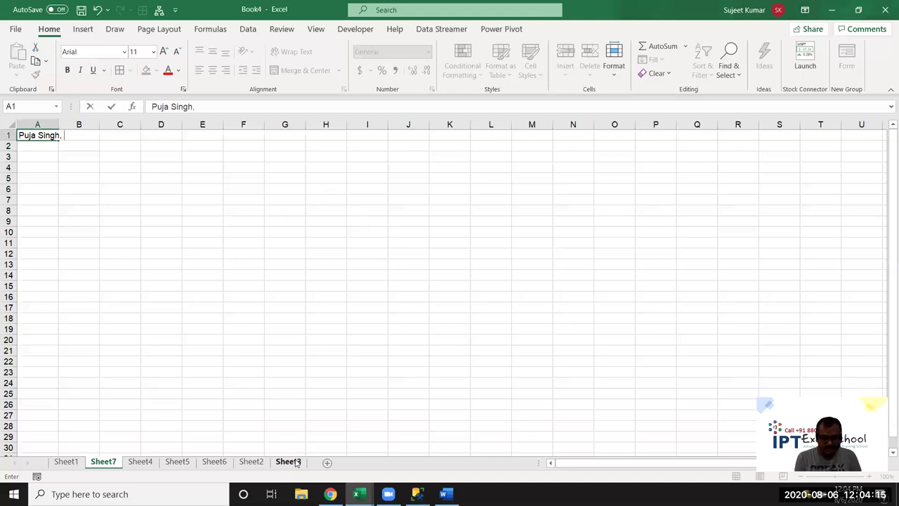
pyautogui.write('New Delhi, ')
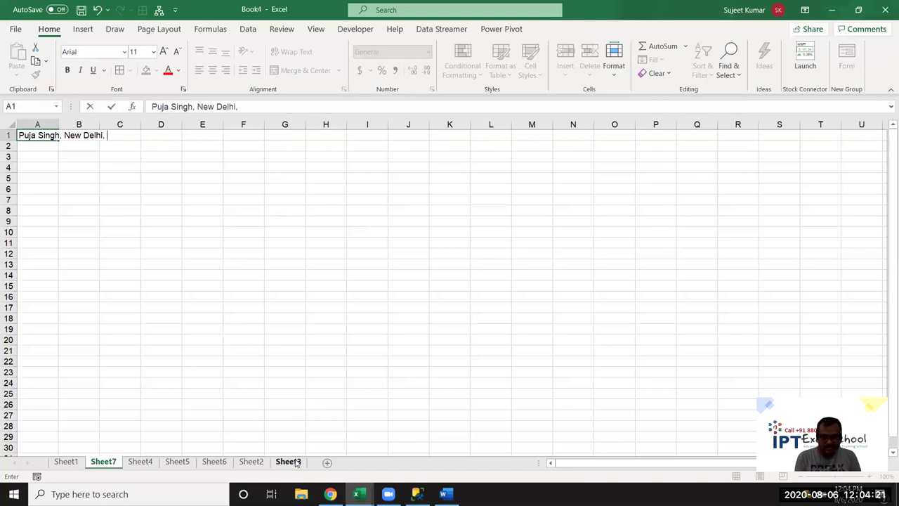
pyautogui.write('HR, ')
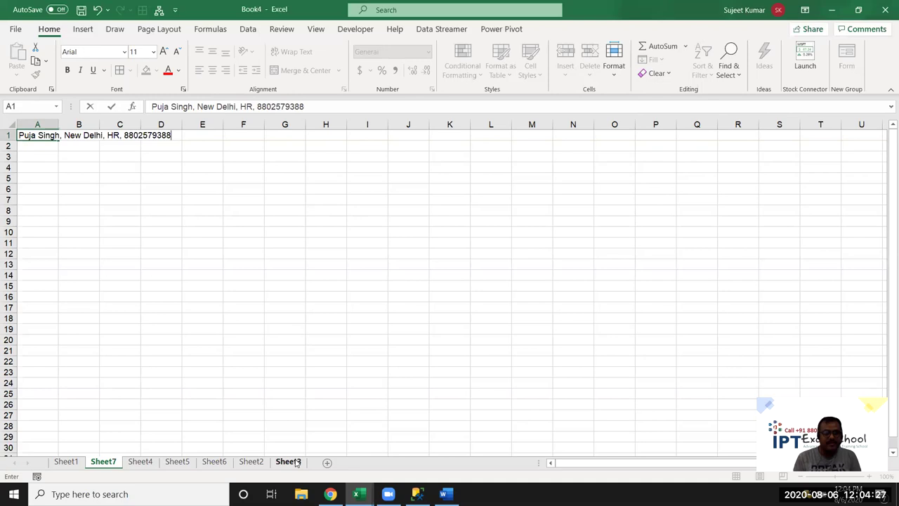
# Step: Copy the A1 record down to A16 and add a PIN code after the city in A2
pyautogui.click(62, 180)
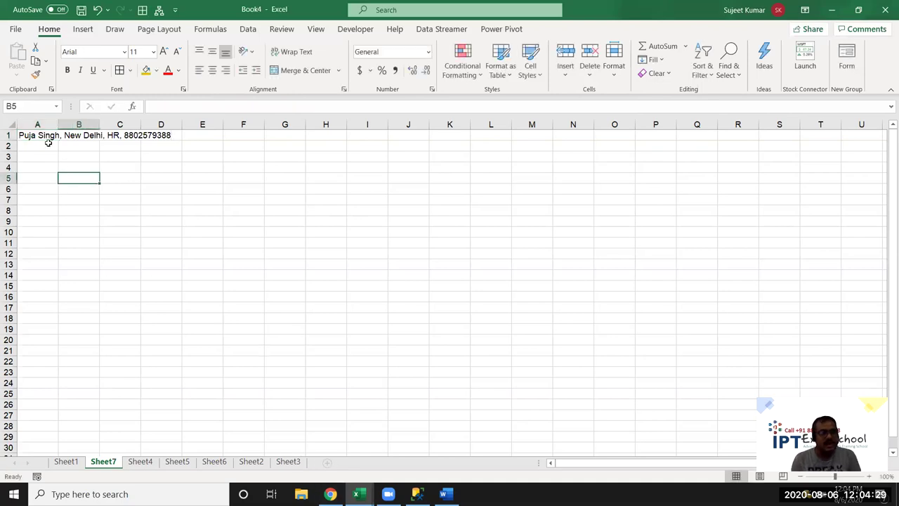
pyautogui.moveTo(42, 135); pyautogui.dragTo(52, 300)
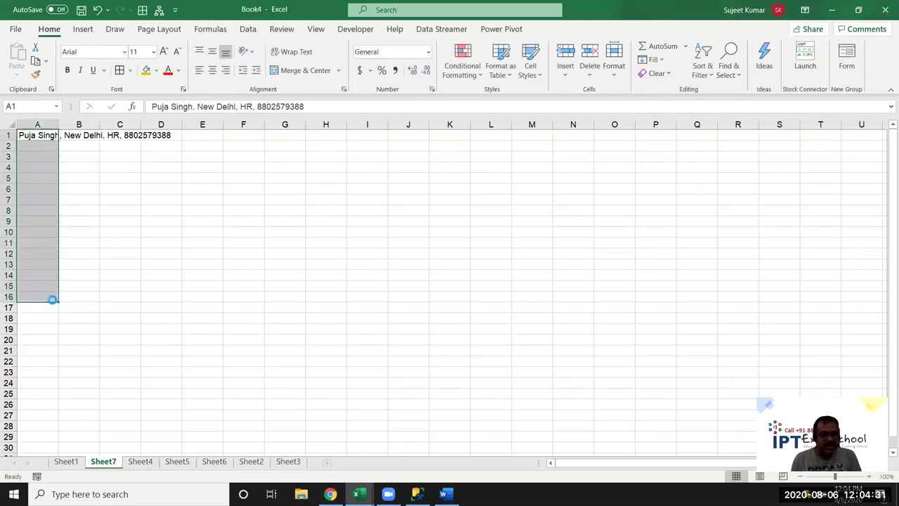
pyautogui.hotkey('ctrl', 'd')
pyautogui.click(35, 145)
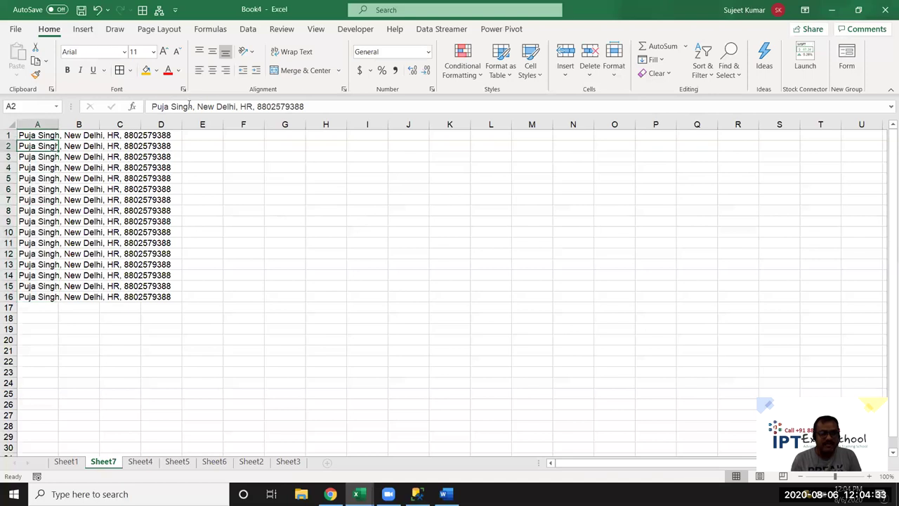
pyautogui.click(236, 106)
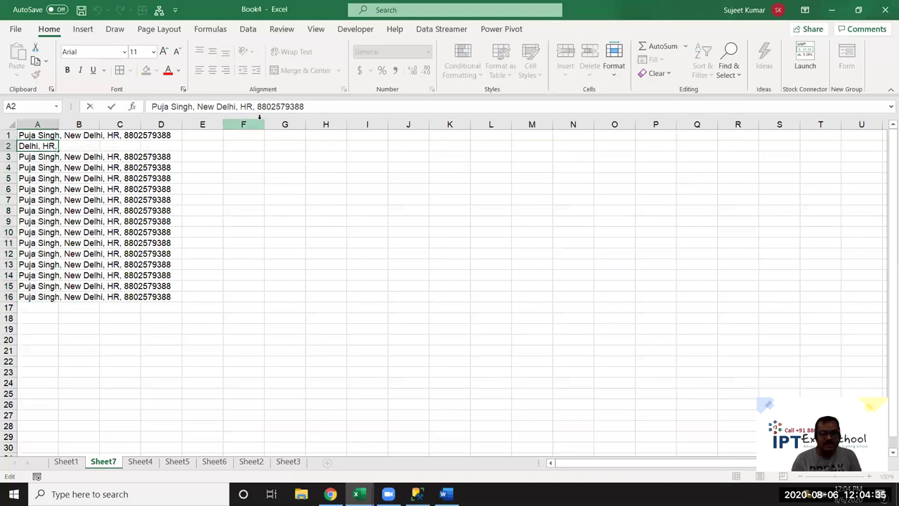
pyautogui.write('110062')
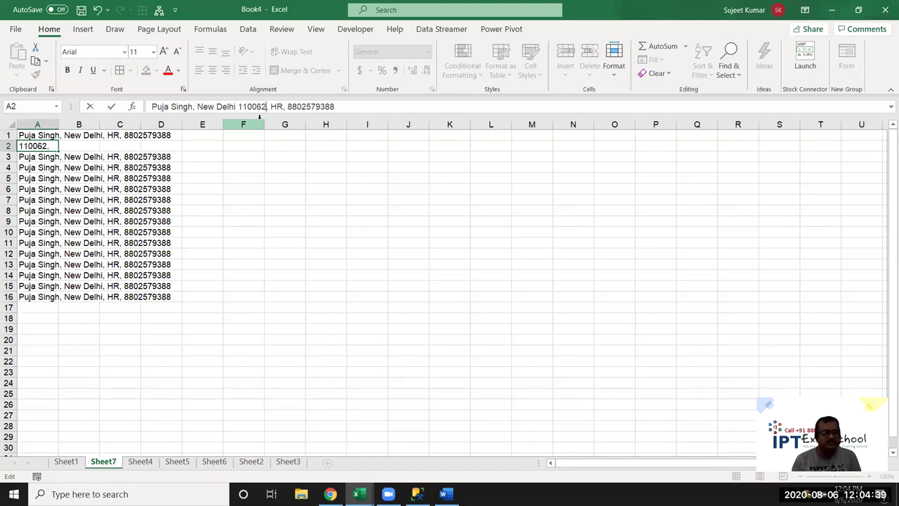
pyautogui.press('Return')
# Step: Delete the surname from the A5 record and autofit column A to the text
pyautogui.click(31, 179)
pyautogui.doubleClick(190, 107)
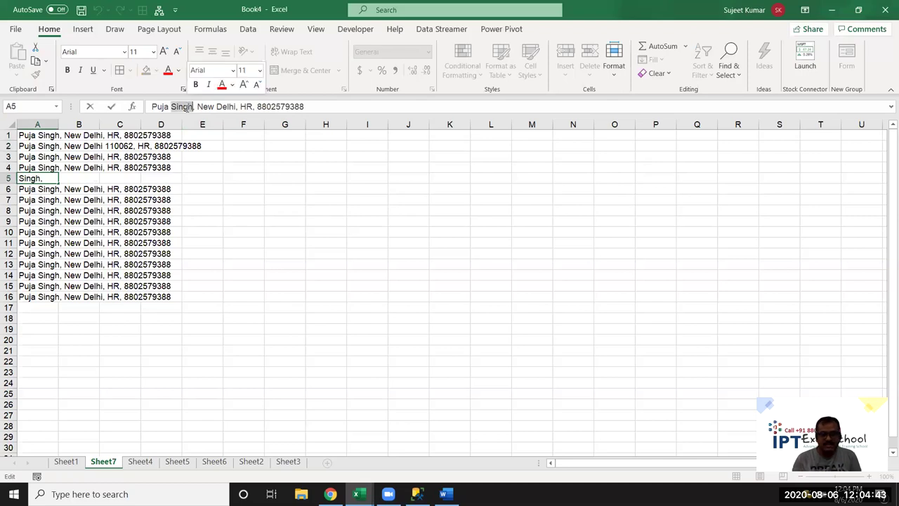
pyautogui.press('Delete')
pyautogui.press('Return')
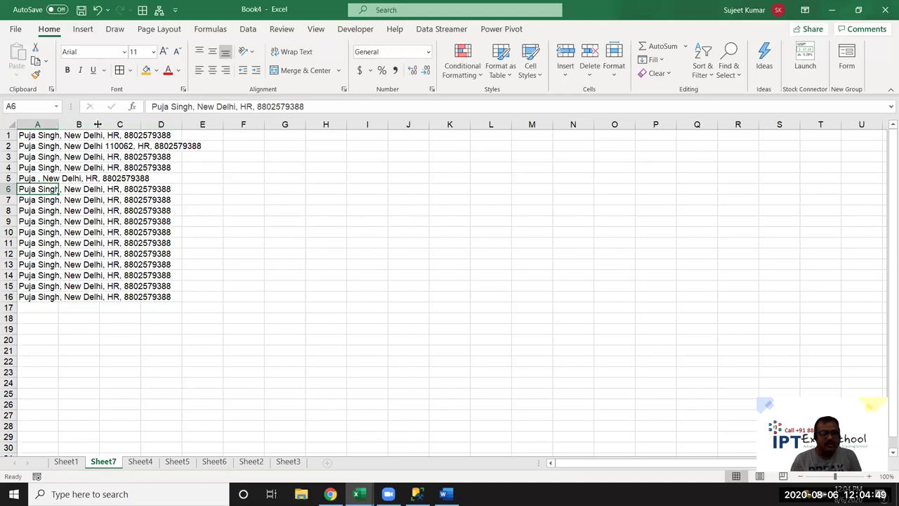
pyautogui.doubleClick(62, 124)
pyautogui.click(223, 138)
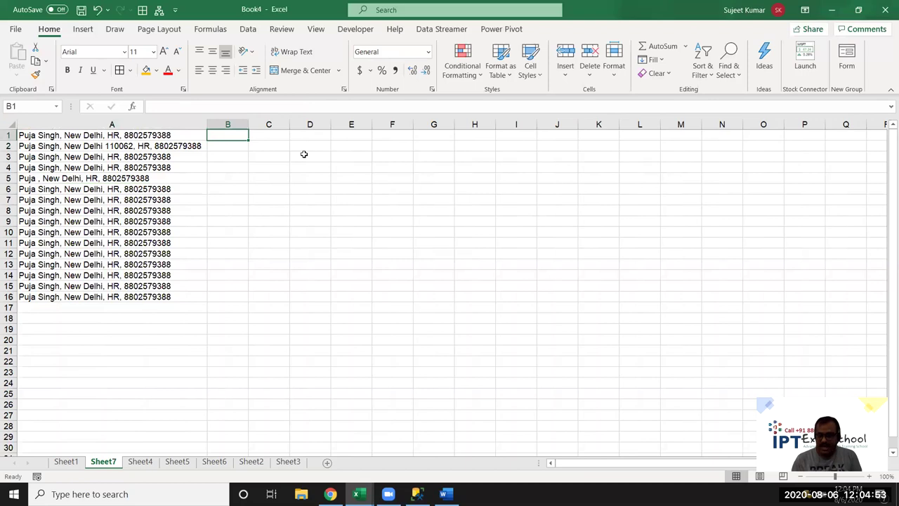
# Step: Enter the A1 record's phone number in B1, then trial Flash Fill down column B and undo it
pyautogui.press('Return')
pyautogui.press('Up')
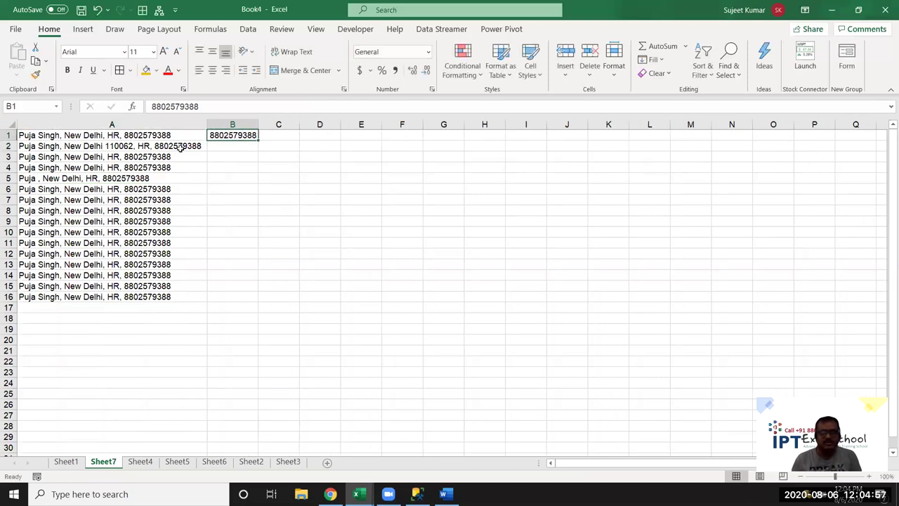
pyautogui.click(653, 60)
pyautogui.click(671, 194)
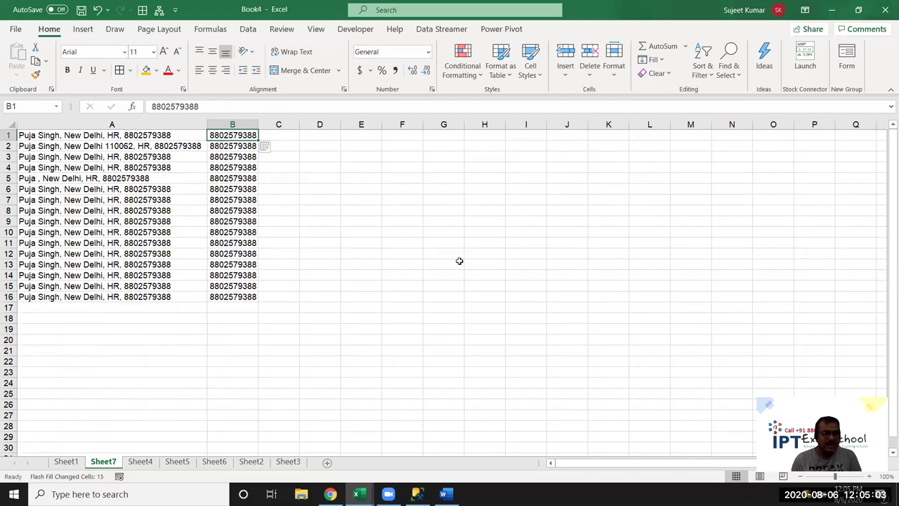
pyautogui.hotkey('ctrl', 'z')
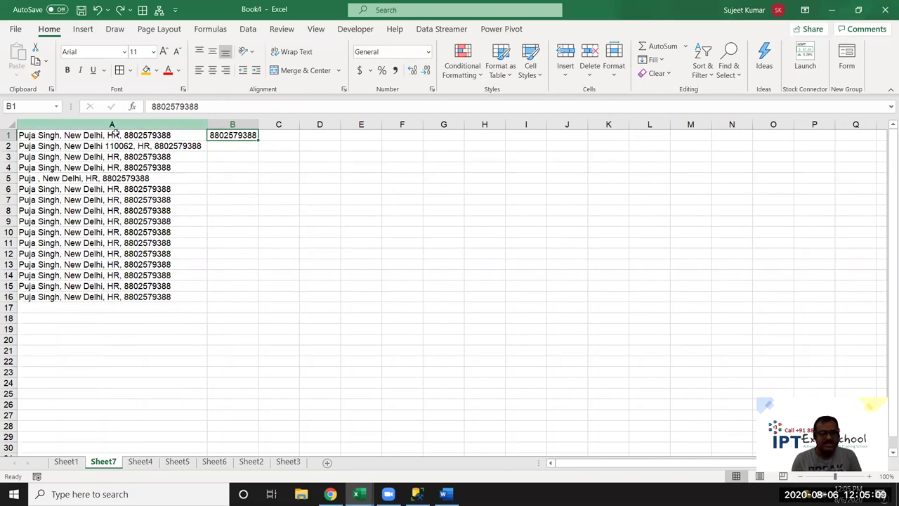
# Step: Return to Sheet1 and review the split first and last names in the name table
pyautogui.click(67, 462)
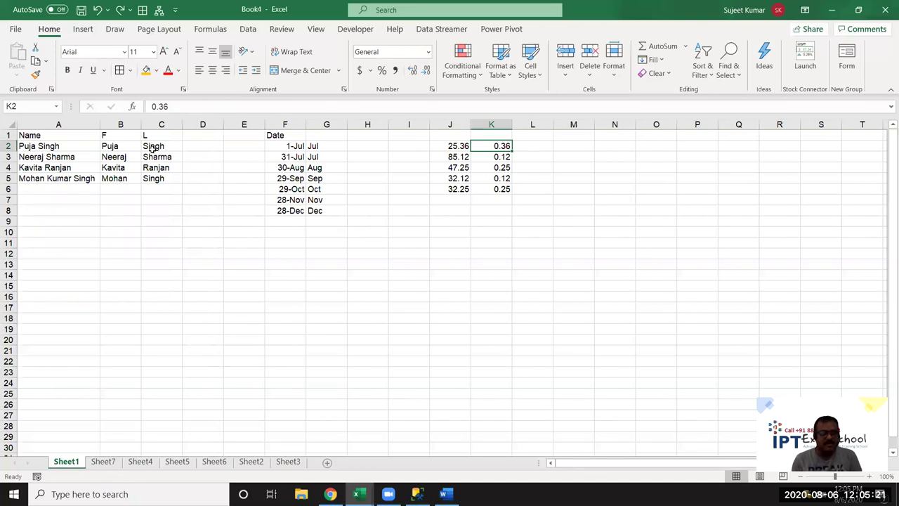
pyautogui.click(62, 181)
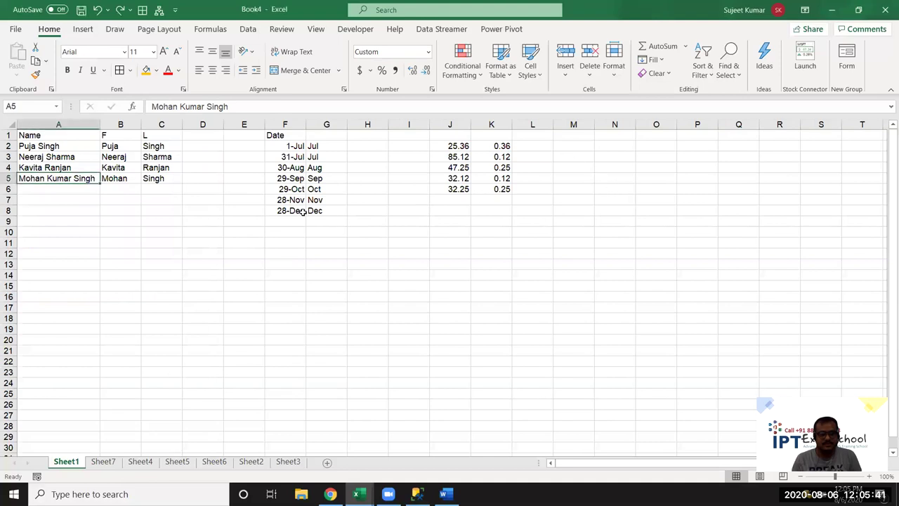
pyautogui.moveTo(115, 150); pyautogui.dragTo(162, 180)
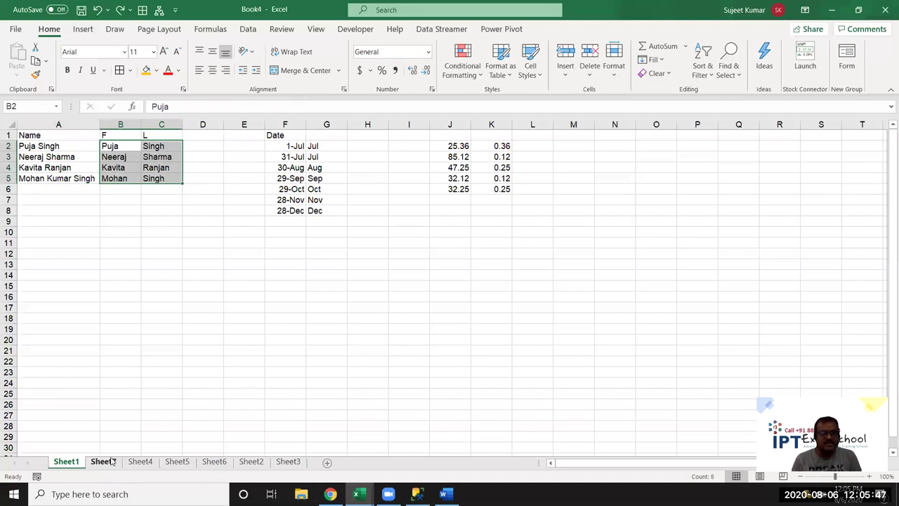
pyautogui.click(103, 461)
pyautogui.click(79, 461)
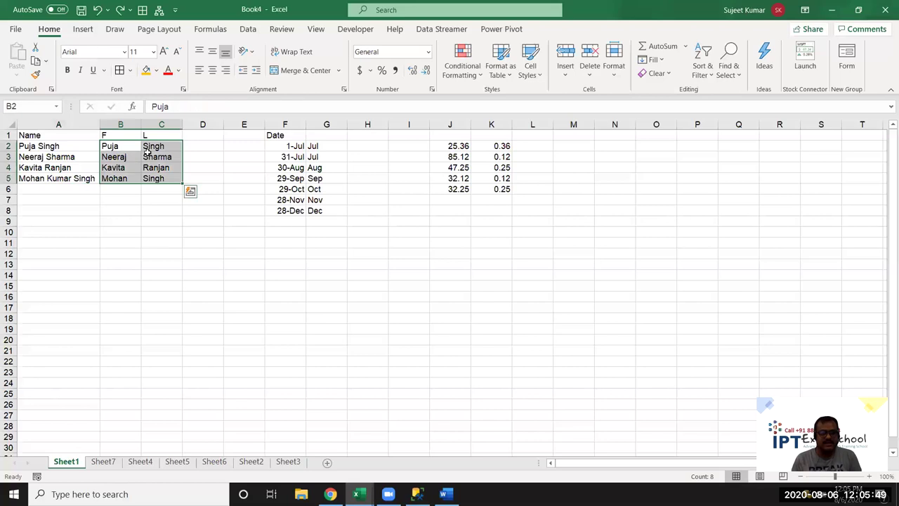
pyautogui.click(155, 199)
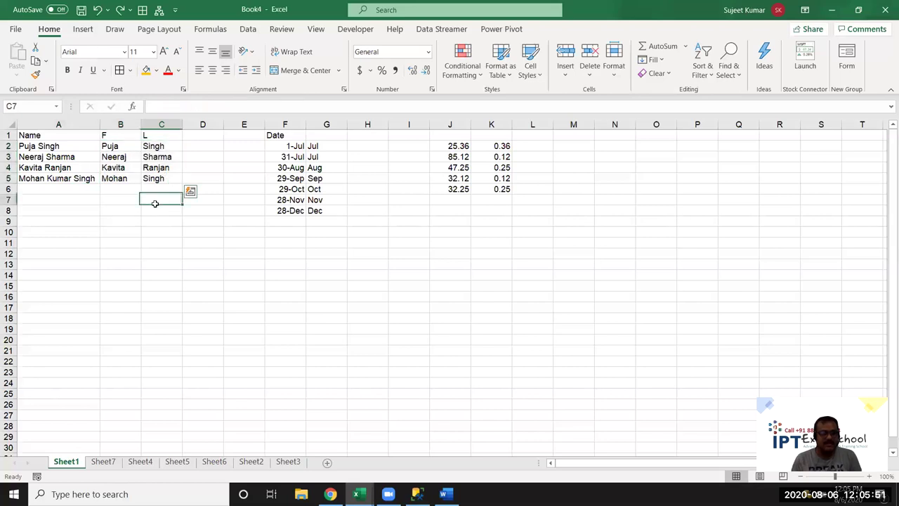
pyautogui.click(156, 175)
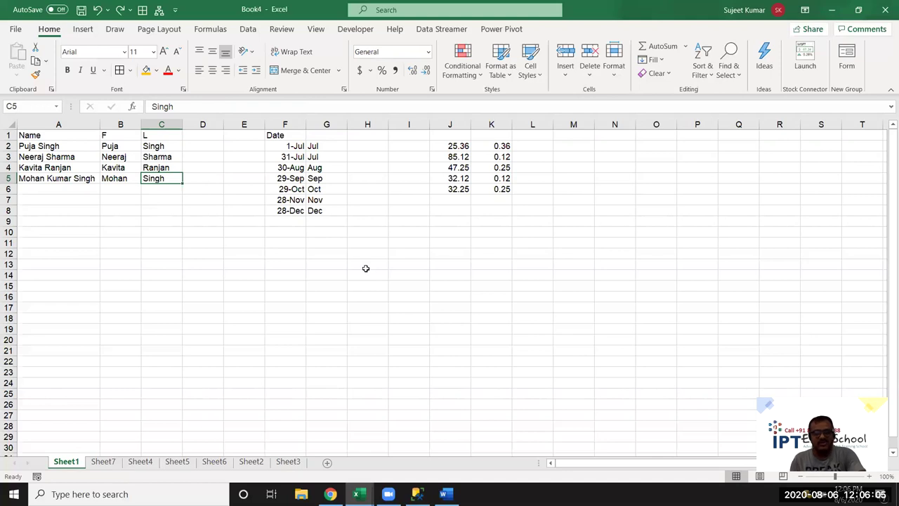
# Step: Change J2 from 25.36 to 25.25 and select the decimal parts in K2:K6
pyautogui.click(453, 146)
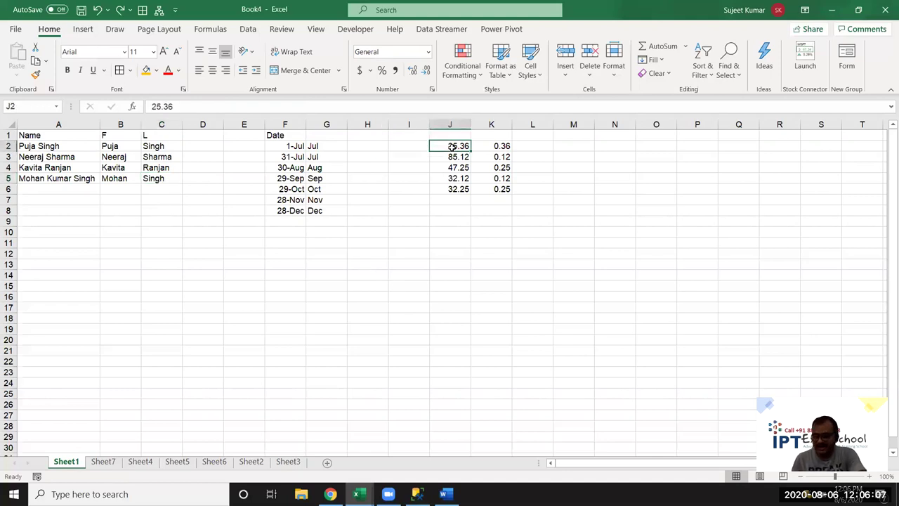
pyautogui.write('25.25')
pyautogui.press('Return')
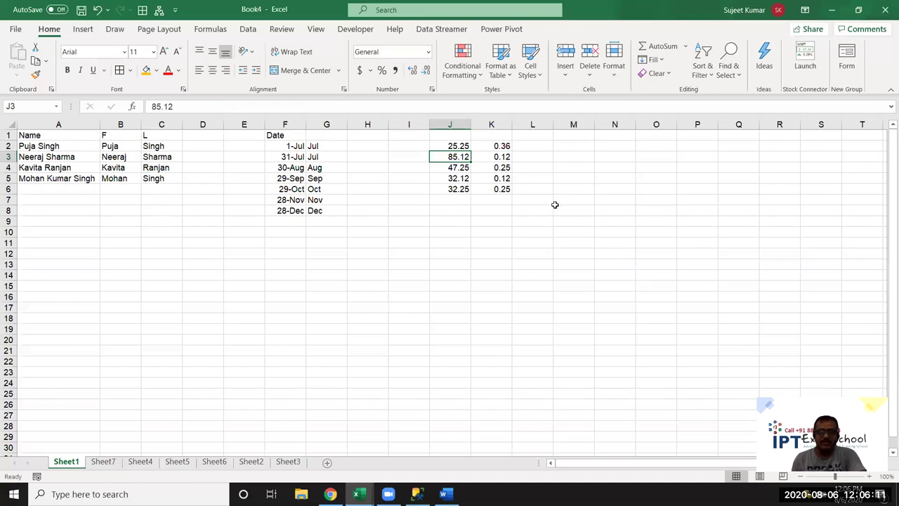
pyautogui.moveTo(500, 146); pyautogui.dragTo(503, 195)
# Step: Clear K2:K6, seed K2 with 0.25, and Flash Fill the decimal parts down to K6
pyautogui.press('Delete')
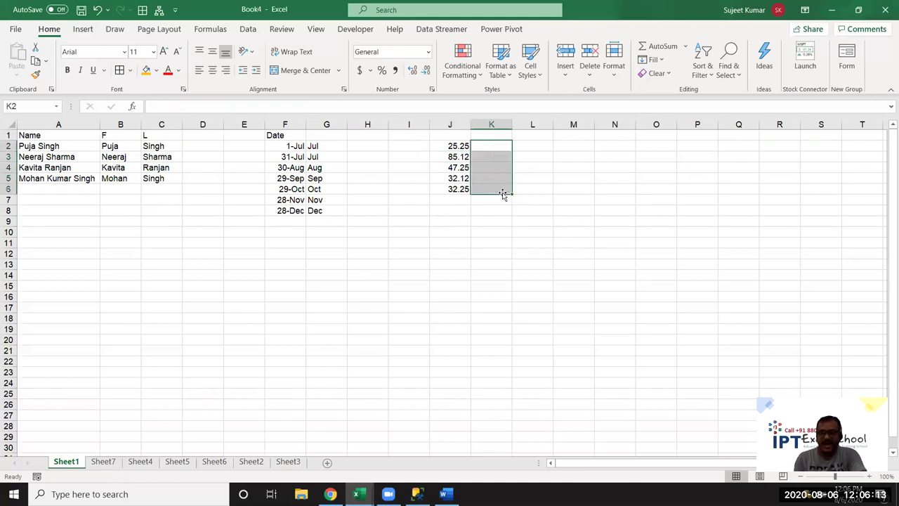
pyautogui.write('0.25')
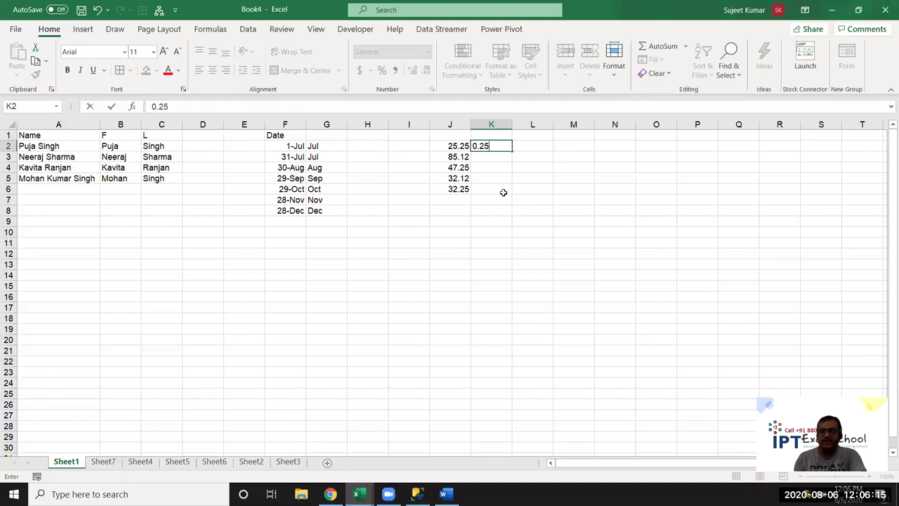
pyautogui.press('Return')
pyautogui.press('Up')
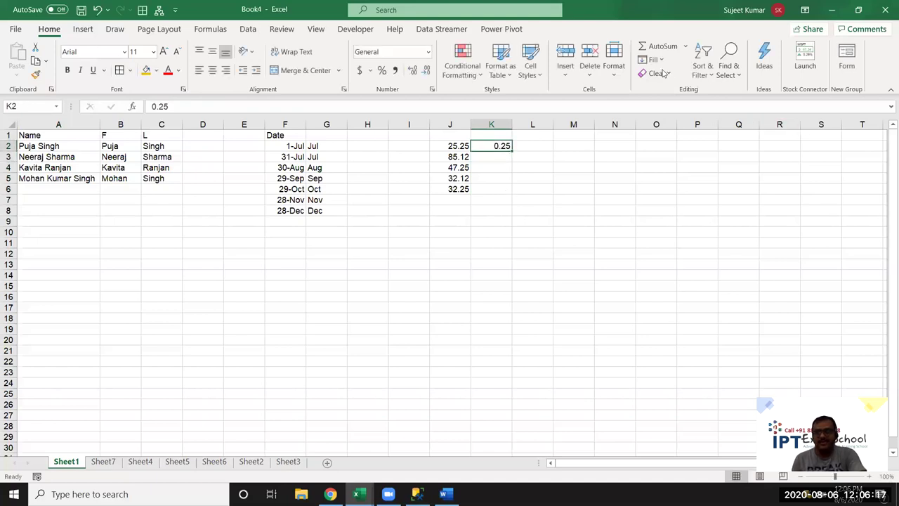
pyautogui.click(653, 60)
pyautogui.click(671, 193)
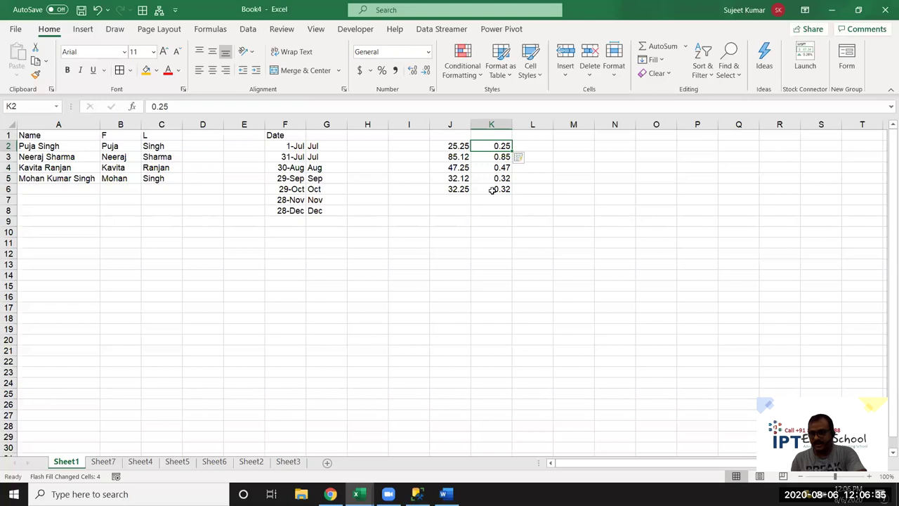
pyautogui.moveTo(492, 191); pyautogui.dragTo(497, 145)
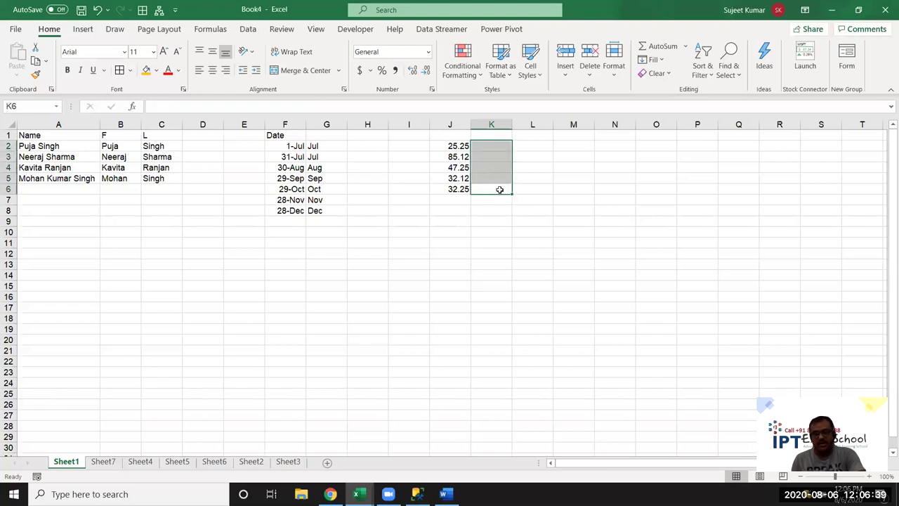
# Step: Undo the previous fill, retype .25 in K2, then clear K2 again
pyautogui.hotkey('ctrl', 'z')
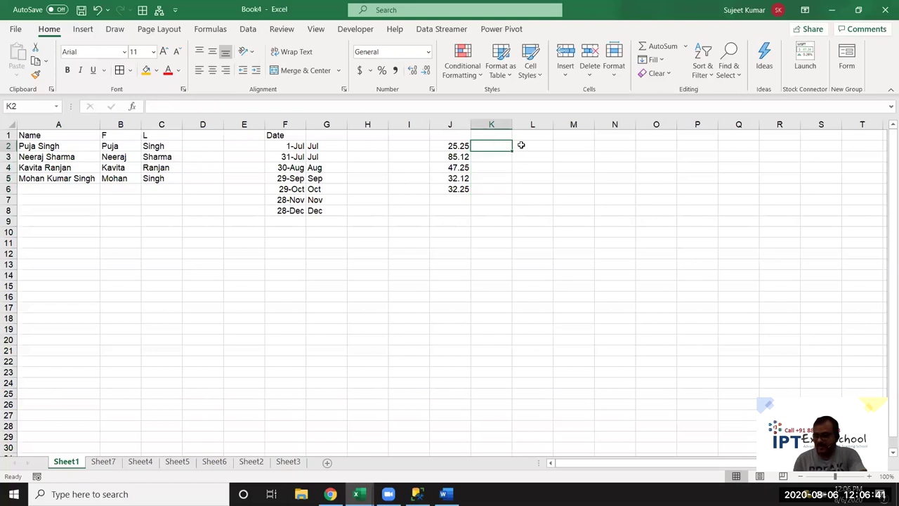
pyautogui.write('.25')
pyautogui.press('Return')
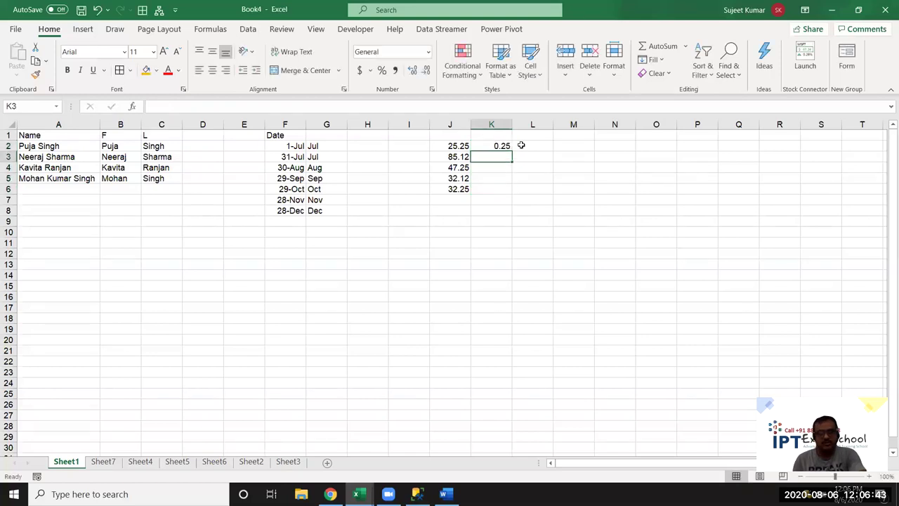
pyautogui.press('Up')
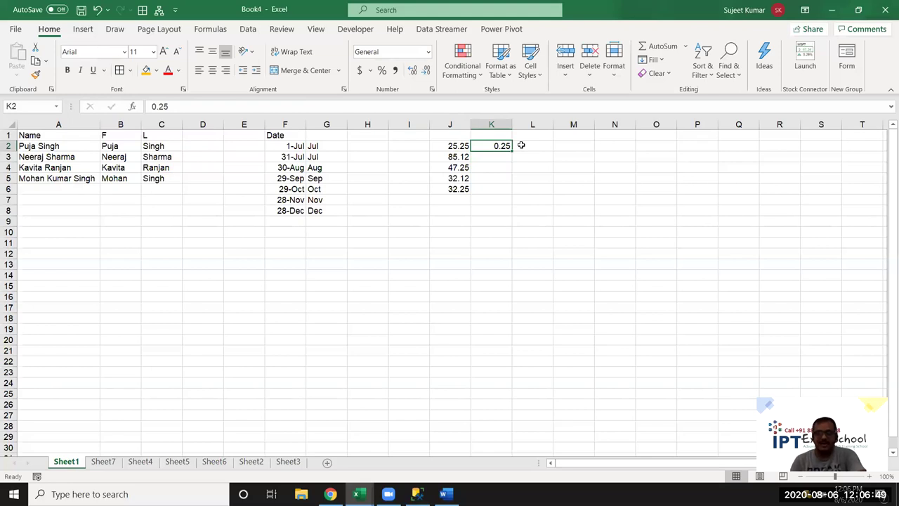
pyautogui.press('Delete')
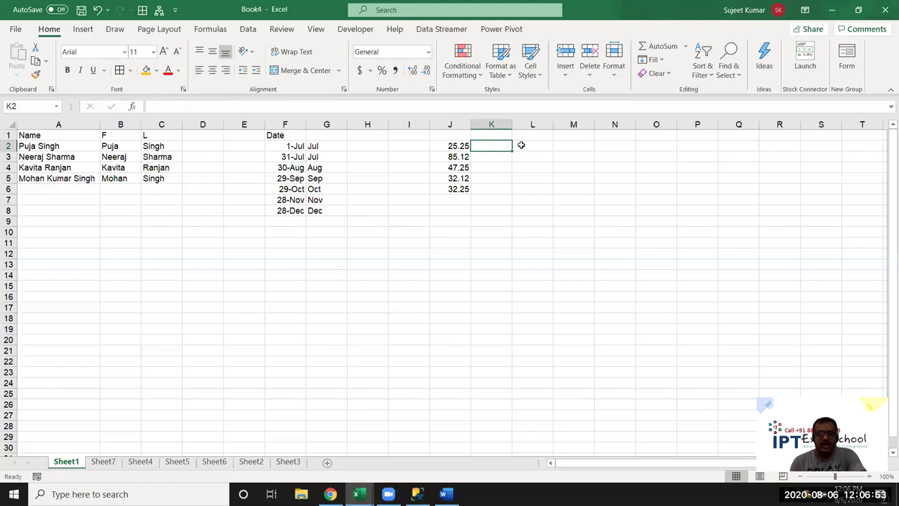
# Step: Seed K3 with 0.12 and Flash Fill column K, producing a repeating 0.25/0.12 pattern
pyautogui.press('Down')
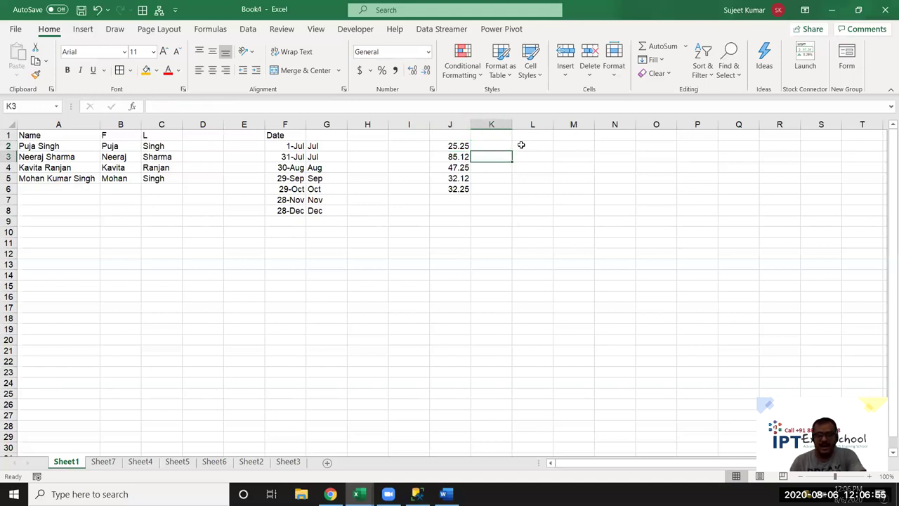
pyautogui.write('0.12')
pyautogui.hotkey('ctrl', 'Return')
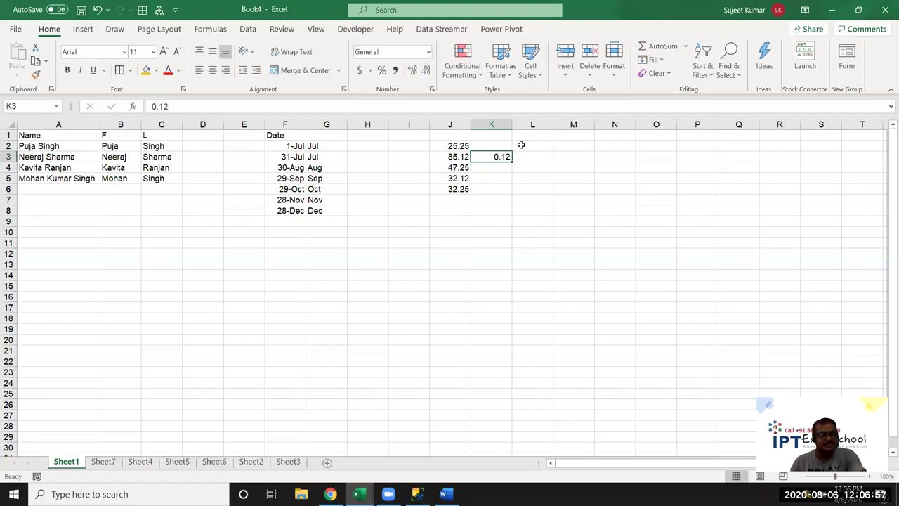
pyautogui.click(660, 60)
pyautogui.click(693, 194)
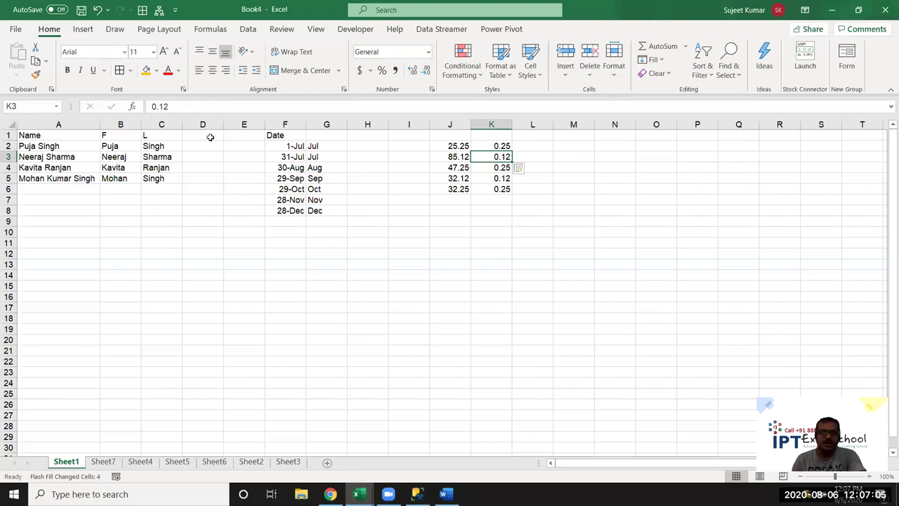
pyautogui.click(104, 148)
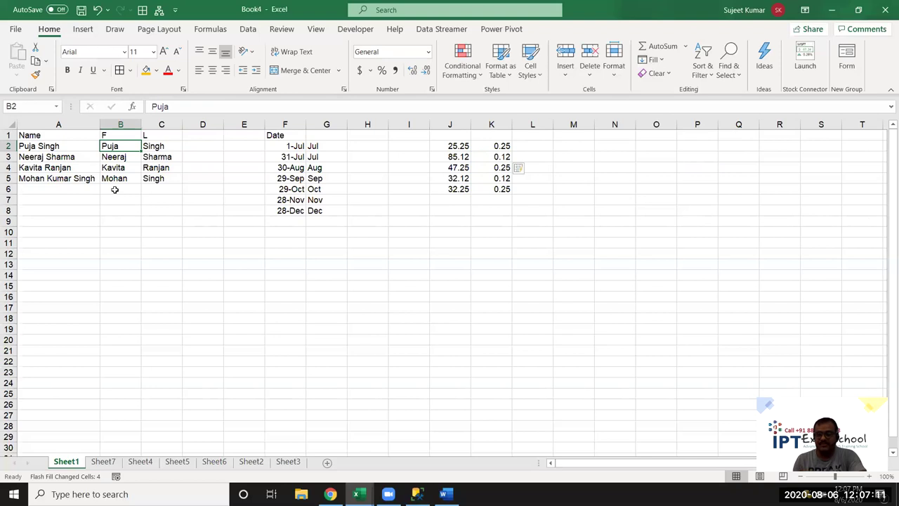
# Step: Give the name table A1:C5 an orange (gold) fill colour
pyautogui.moveTo(116, 158); pyautogui.dragTo(116, 169)
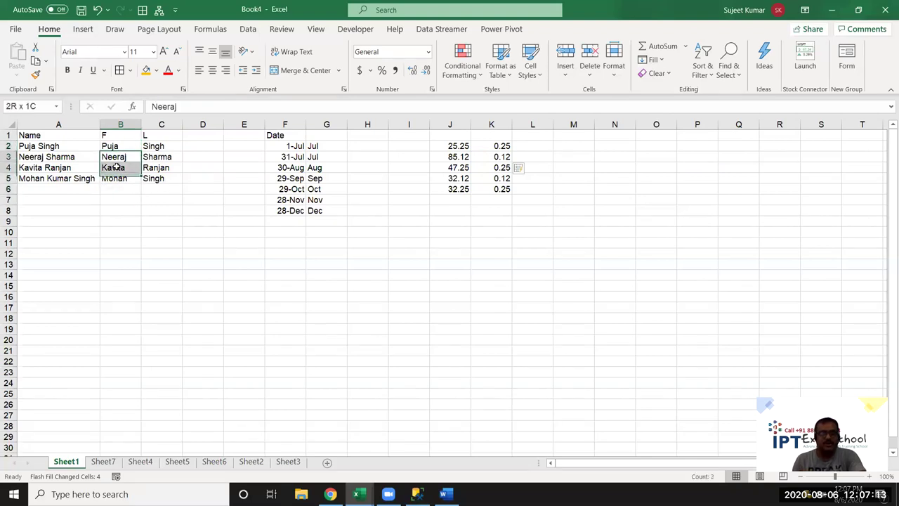
pyautogui.click(116, 197)
pyautogui.moveTo(35, 135); pyautogui.dragTo(150, 180)
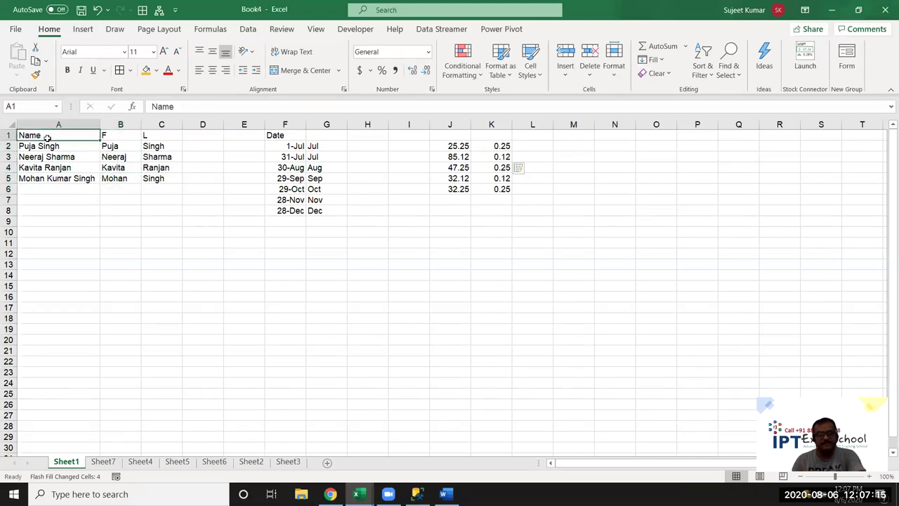
pyautogui.click(146, 70)
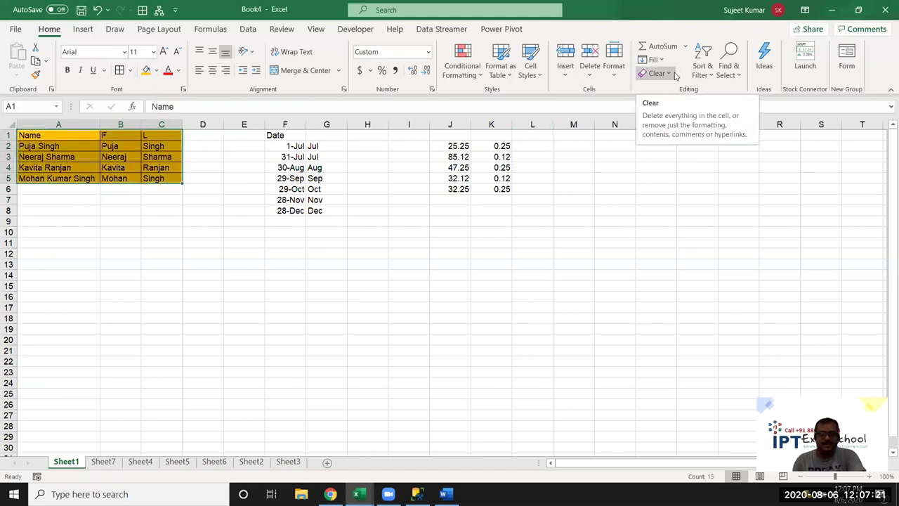
pyautogui.click(93, 146)
pyautogui.press('Right')
pyautogui.press('Right')
pyautogui.press('Down')
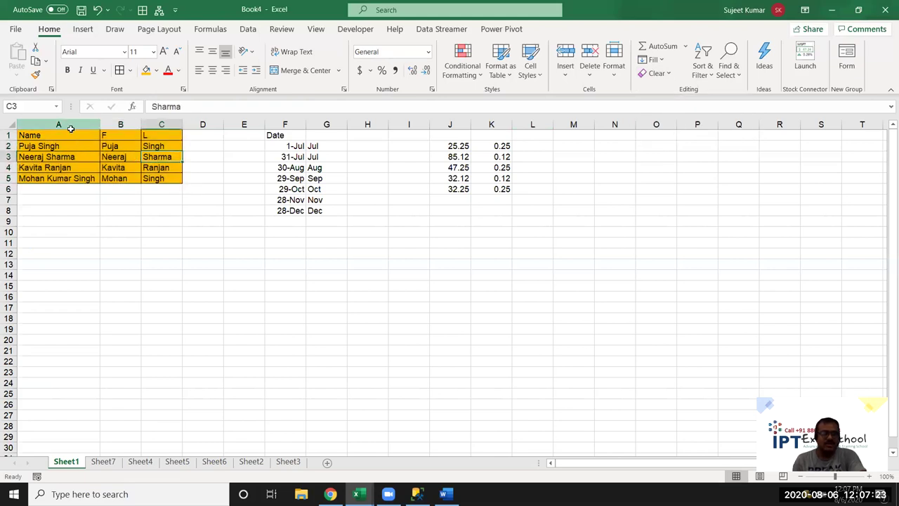
pyautogui.moveTo(58, 125); pyautogui.dragTo(161, 124)
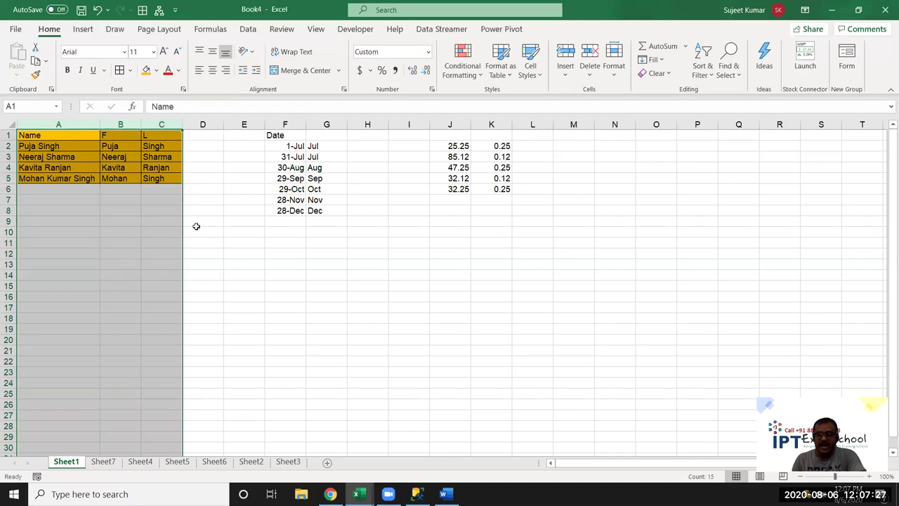
# Step: Enter the formula =B3 in E12 to reference the first name in B3
pyautogui.click(239, 251)
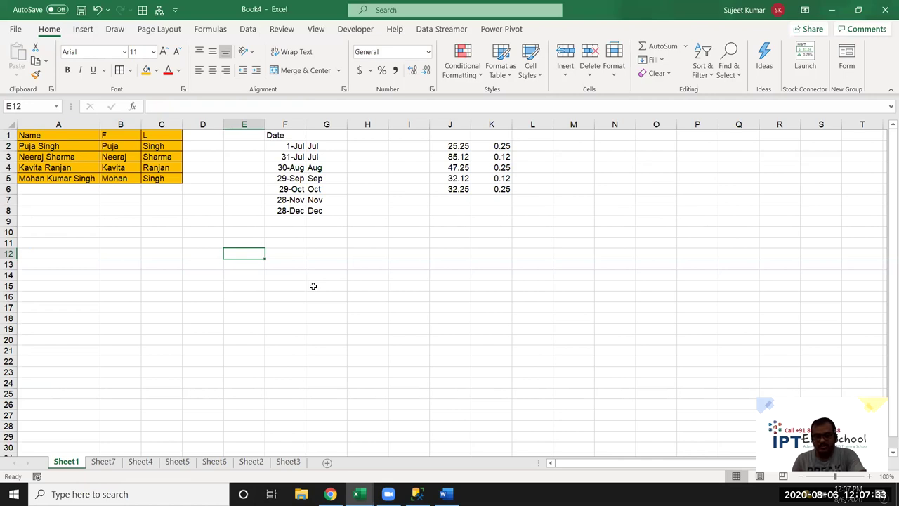
pyautogui.write('=')
pyautogui.click(118, 155)
pyautogui.press('Return')
# Step: Delete columns A through C, undo the deletion, and clear the formula from E12
pyautogui.click(59, 125)
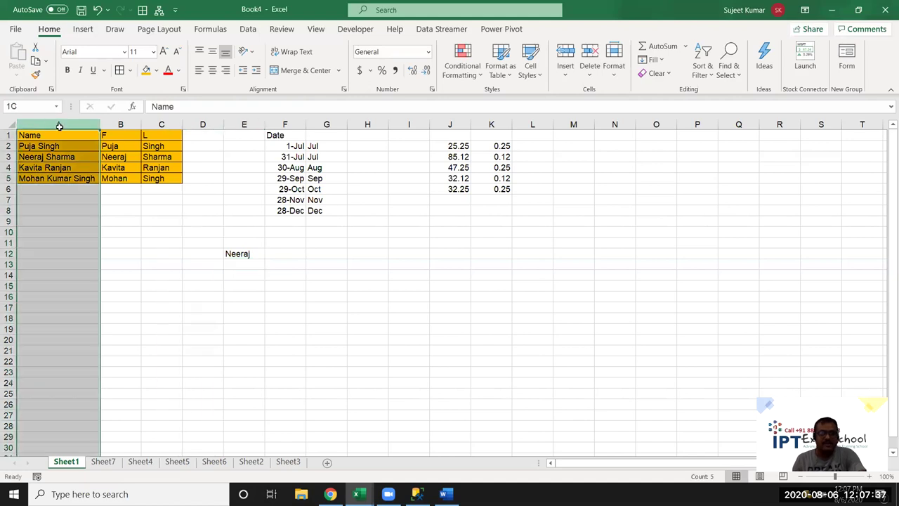
pyautogui.moveTo(59, 126); pyautogui.dragTo(161, 126)
pyautogui.hotkey('ctrl', '-')
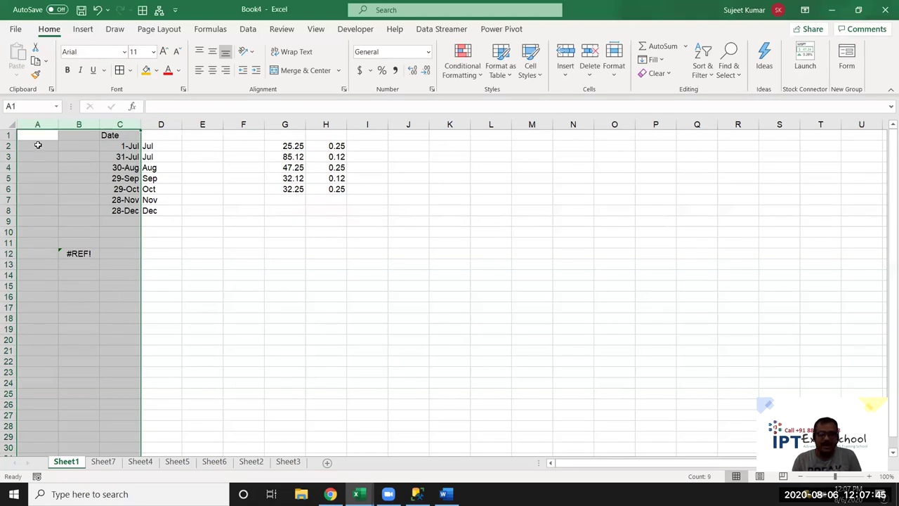
pyautogui.hotkey('ctrl', 'z')
pyautogui.moveTo(245, 235); pyautogui.dragTo(249, 265)
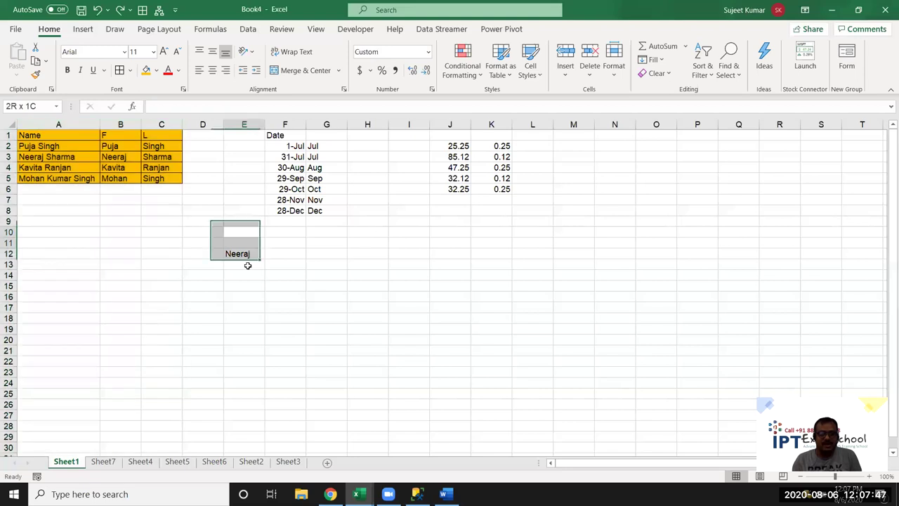
pyautogui.press('Delete')
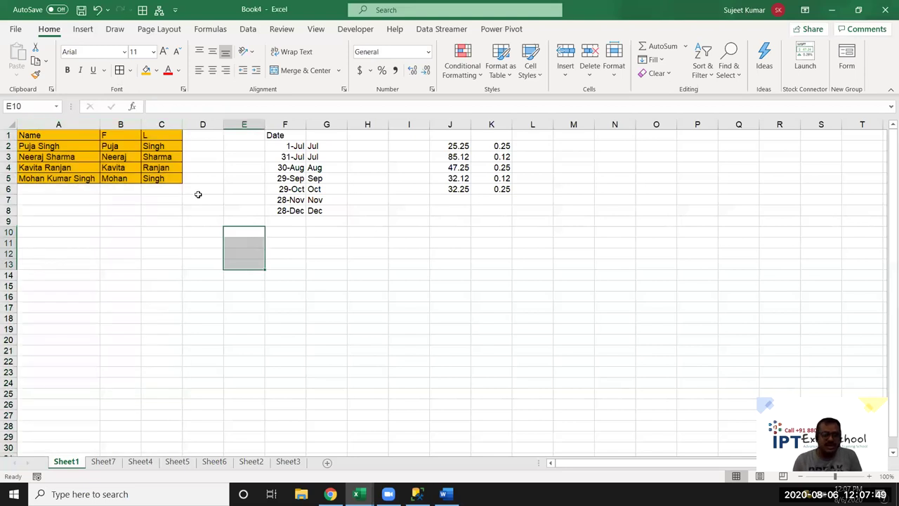
pyautogui.moveTo(170, 179); pyautogui.dragTo(35, 135)
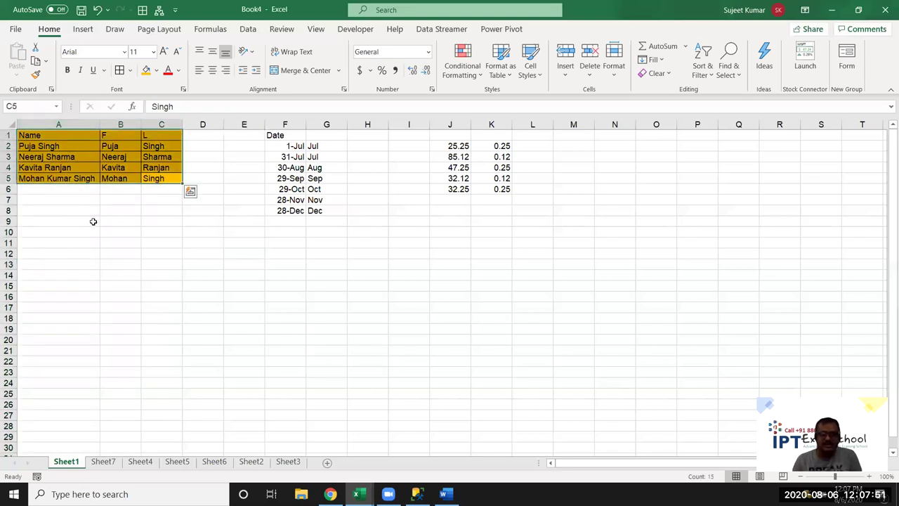
pyautogui.click(656, 73)
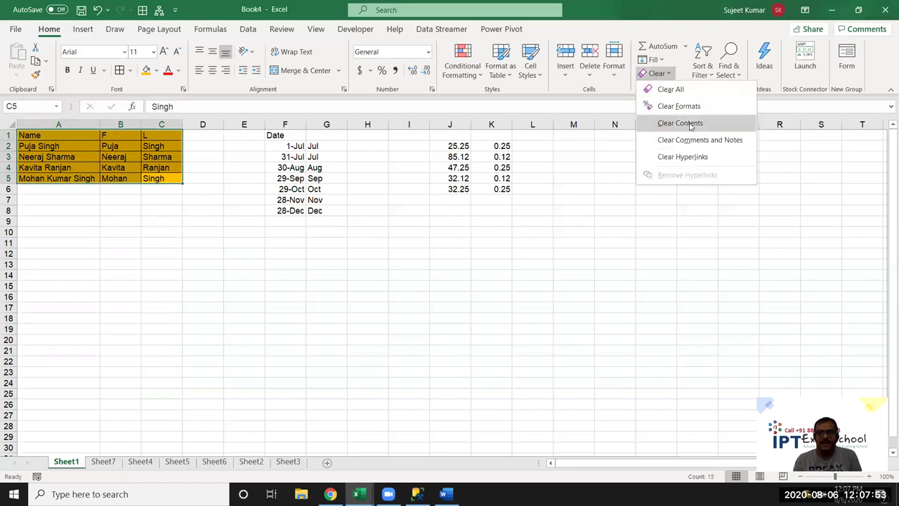
pyautogui.click(671, 90)
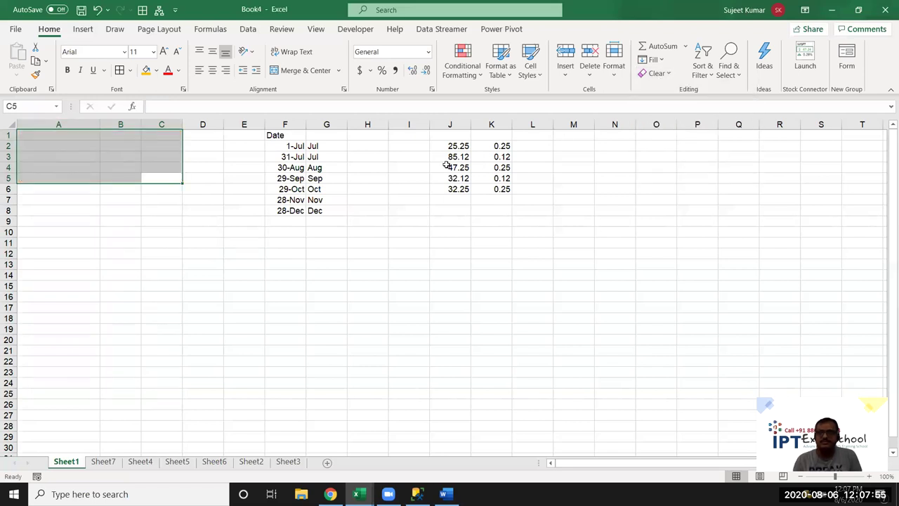
pyautogui.hotkey('ctrl', 'z')
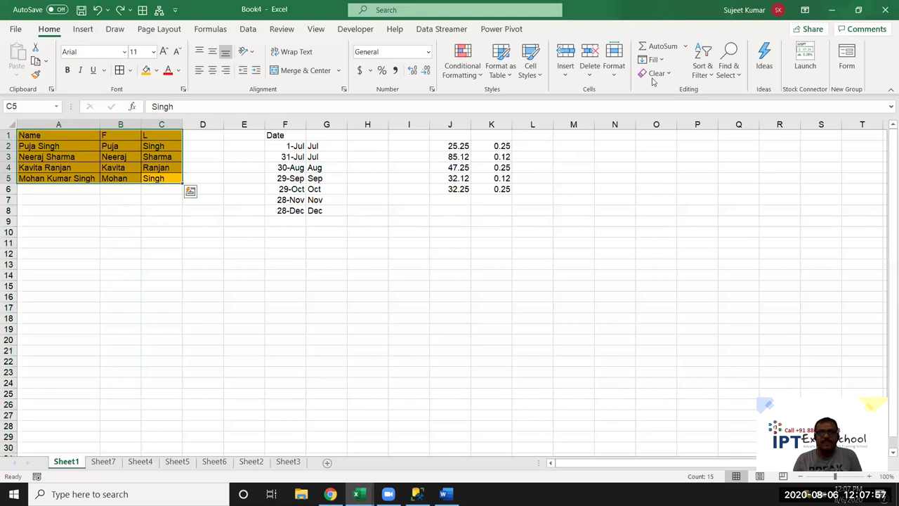
pyautogui.click(656, 73)
pyautogui.click(664, 109)
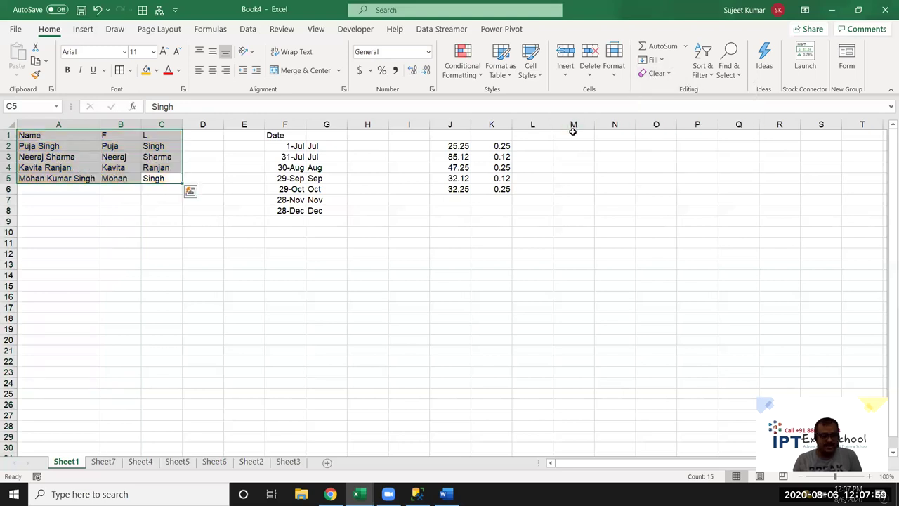
pyautogui.hotkey('ctrl', 'z')
pyautogui.click(657, 74)
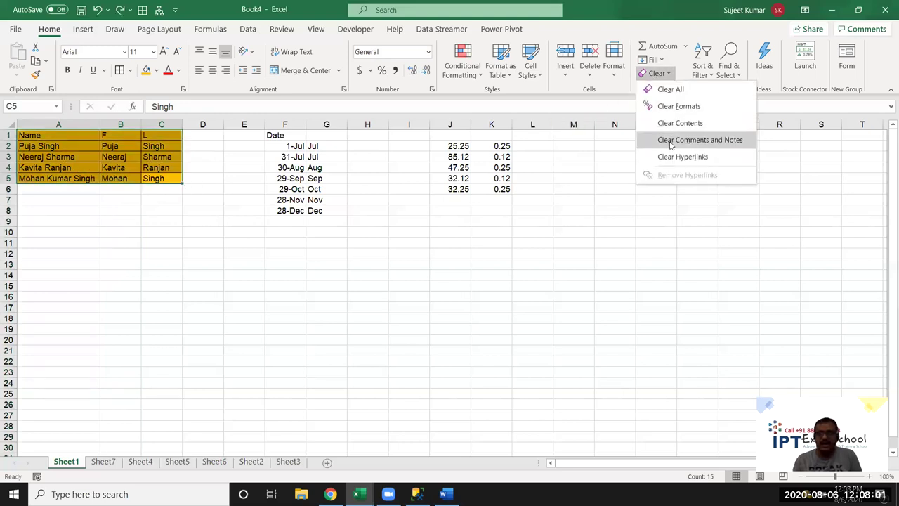
pyautogui.click(671, 124)
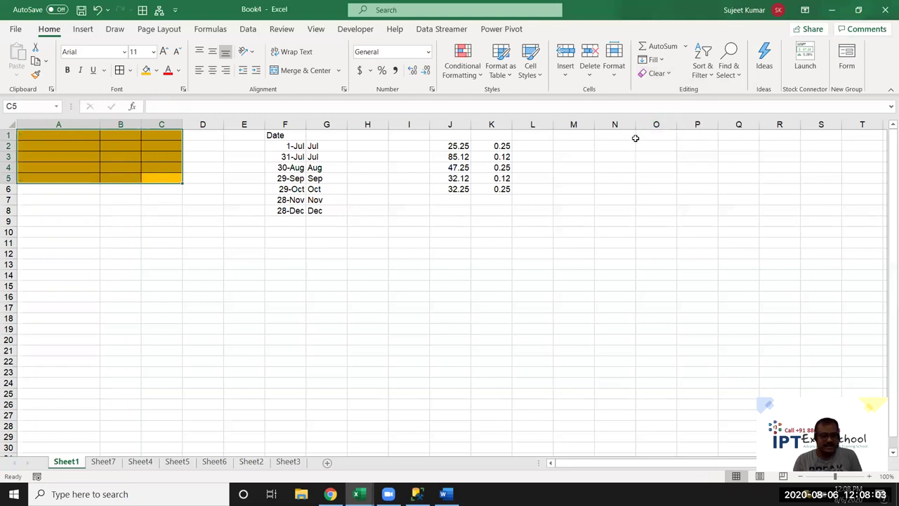
pyautogui.hotkey('ctrl', 'z')
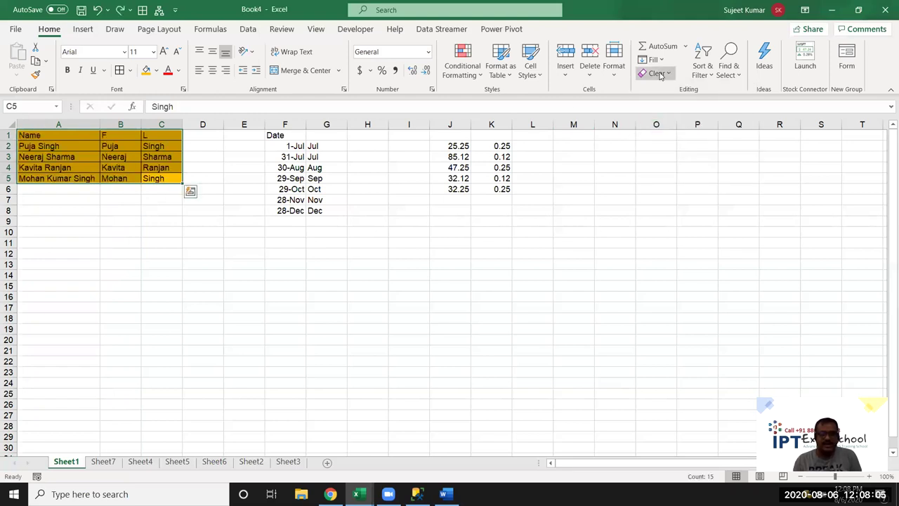
pyautogui.click(657, 74)
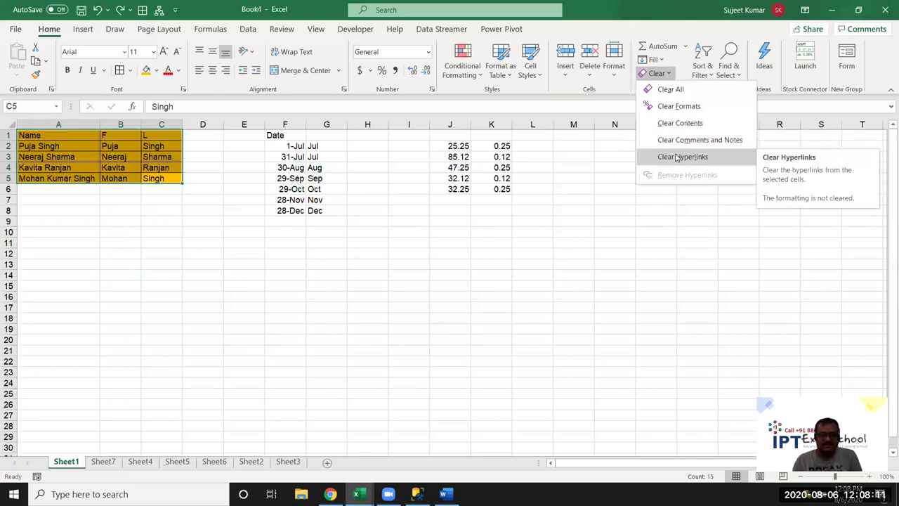
pyautogui.click(604, 227)
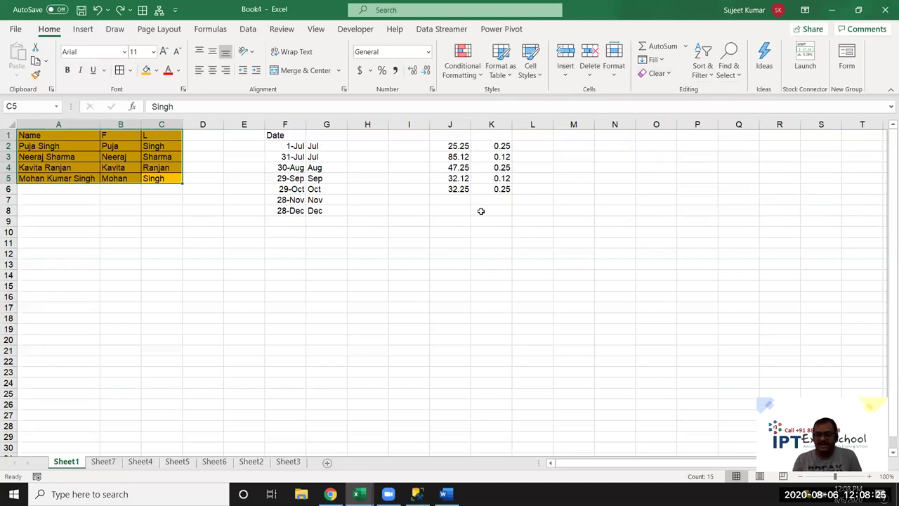
pyautogui.click(407, 297)
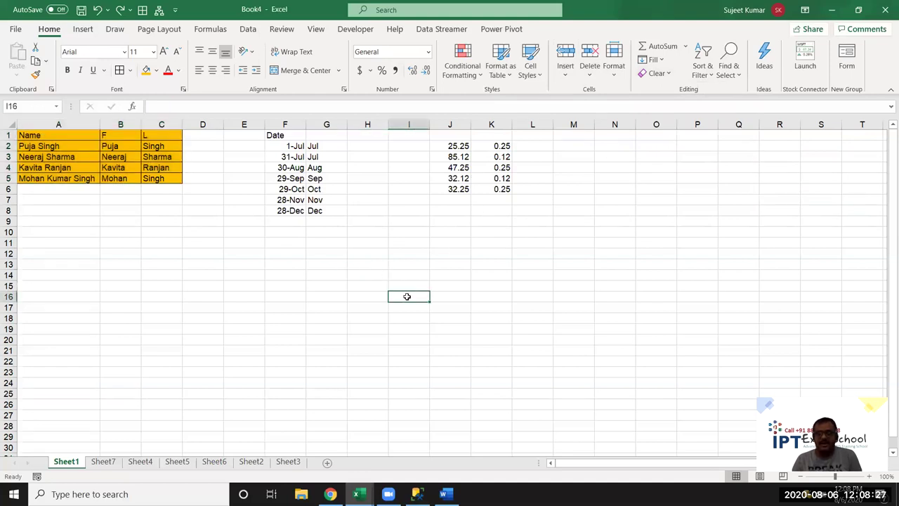
# Step: Show the Fill options list, then minimise Excel to reveal the desktop
pyautogui.click(668, 63)
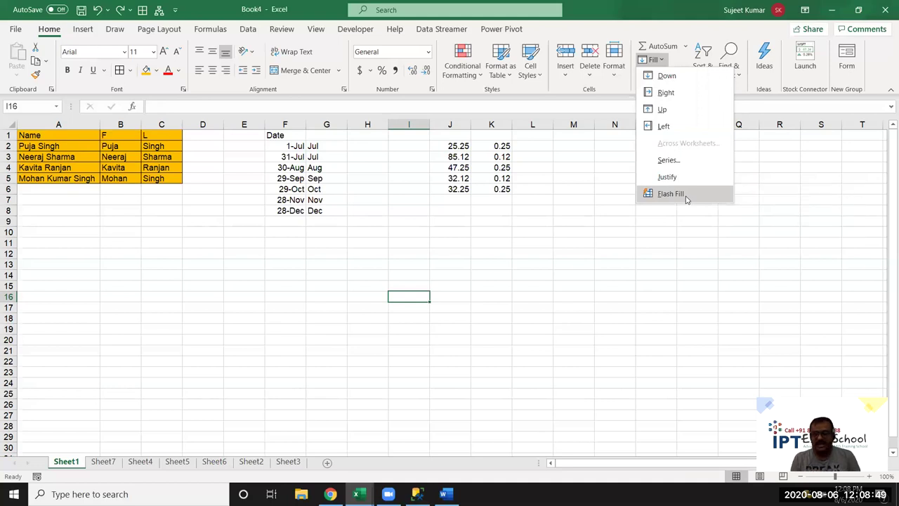
pyautogui.press('super+d')
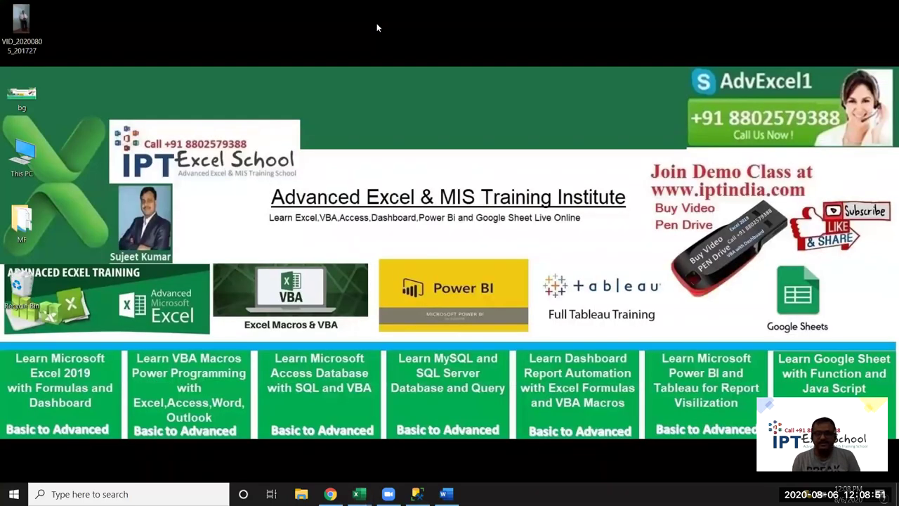